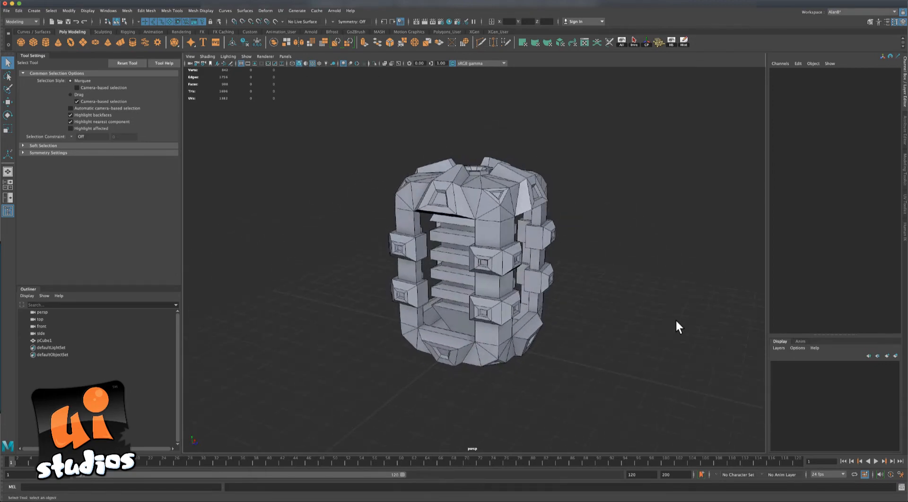
Select the pCube1 energy box and clear its history with the Hist shelf button.
{"action": "left_click_drag", "start_coordinate": [674, 320], "coordinate": [644, 316], "text": "alt"}
{"action": "left_click", "coordinate": [470, 188]}
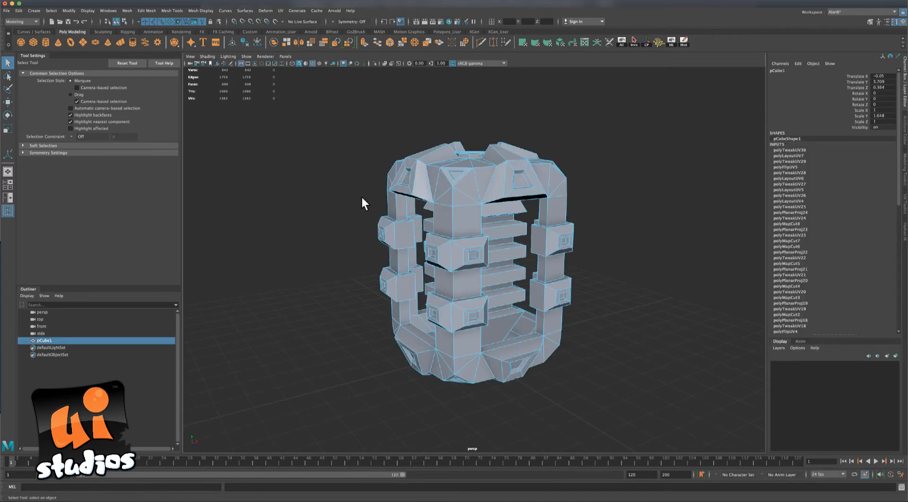
{"action": "left_click_drag", "start_coordinate": [325, 197], "coordinate": [315, 197], "text": "alt"}
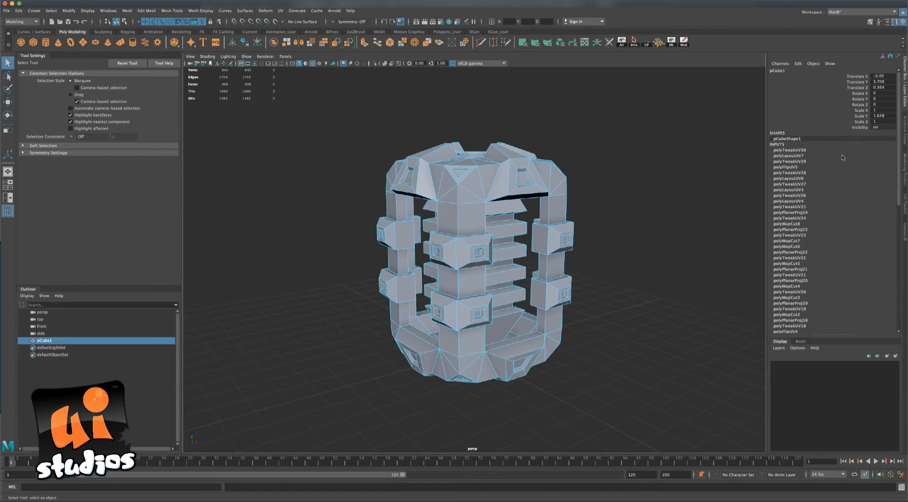
{"action": "left_click_drag", "start_coordinate": [899, 204], "coordinate": [899, 165]}
{"action": "mouse_move", "coordinate": [641, 236]}
{"action": "left_mouse_down", "text": "alt"}
{"action": "mouse_move", "coordinate": [602, 227]}
{"action": "mouse_move", "coordinate": [636, 233]}
{"action": "left_mouse_up", "text": "alt"}
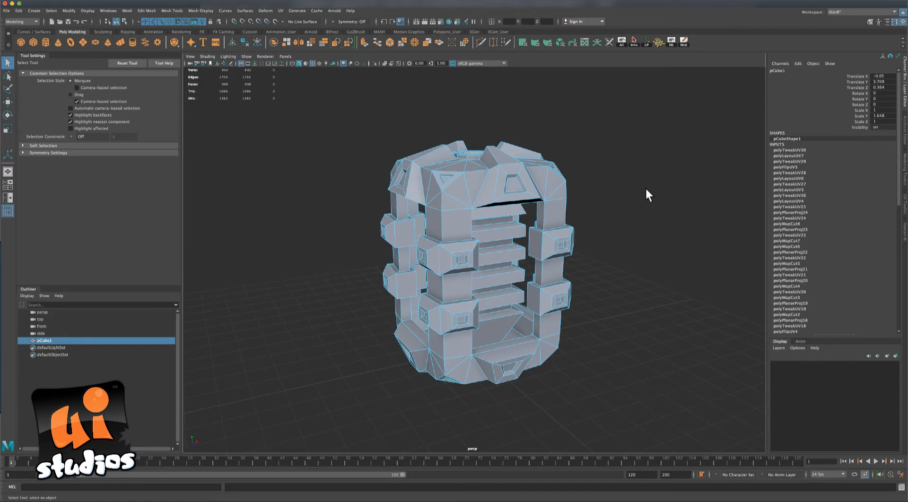
{"action": "left_click", "coordinate": [683, 42]}
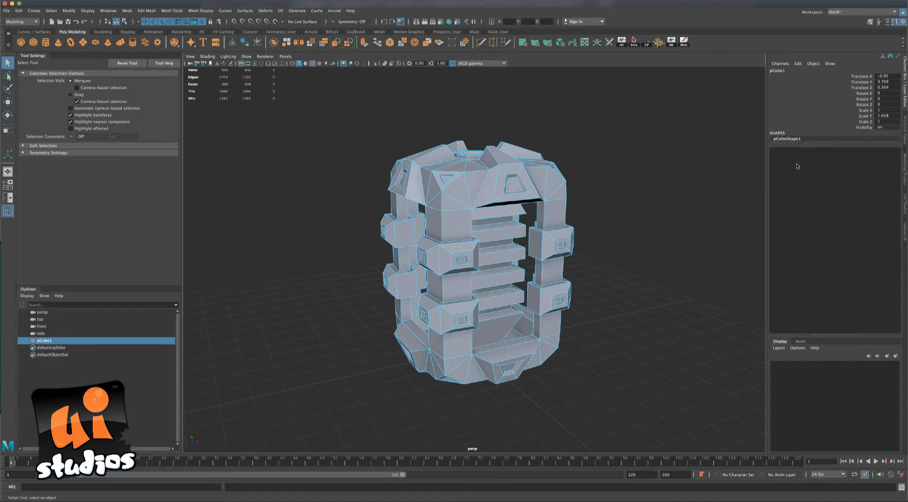
{"action": "left_click_drag", "start_coordinate": [685, 220], "coordinate": [581, 207], "text": "alt"}
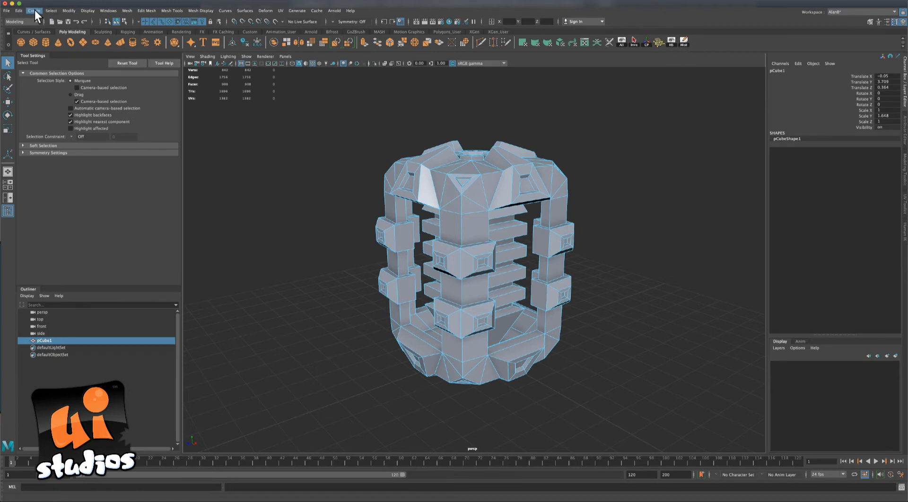
Run Edit > Delete by Type > History on pCube1 and inspect the model.
{"action": "left_click", "coordinate": [18, 10]}
{"action": "mouse_move", "coordinate": [70, 95]}
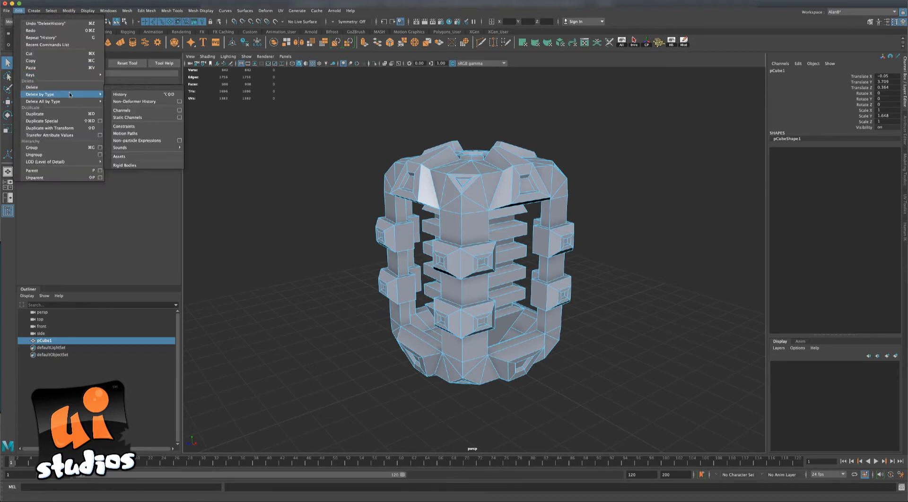
{"action": "left_click", "coordinate": [135, 98]}
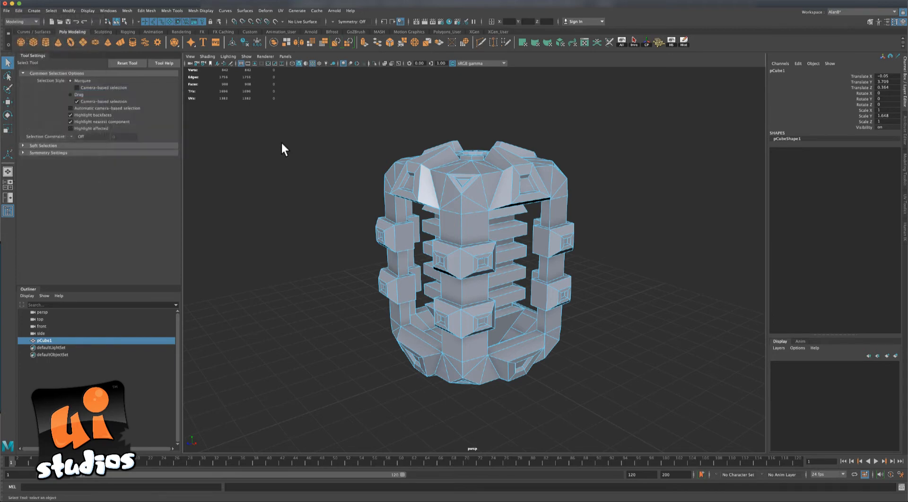
{"action": "left_click_drag", "start_coordinate": [331, 170], "coordinate": [344, 191], "text": "alt"}
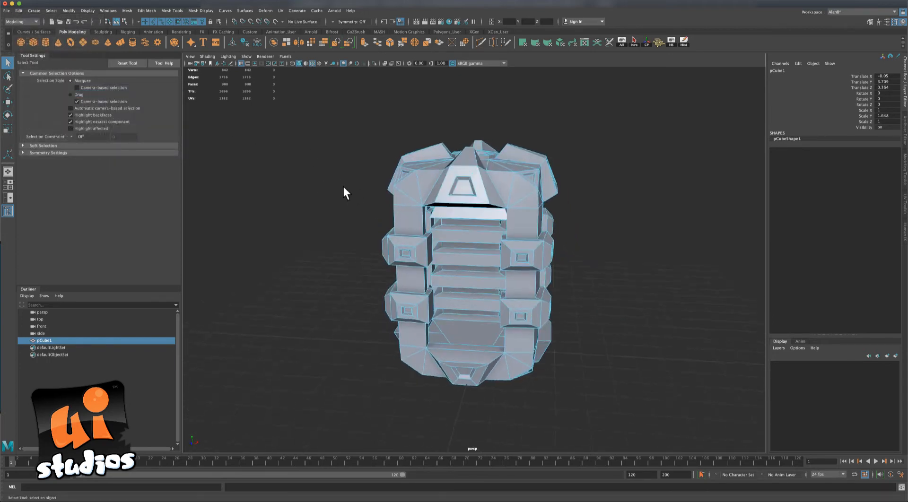
{"action": "left_click_drag", "start_coordinate": [693, 242], "coordinate": [638, 241], "text": "alt"}
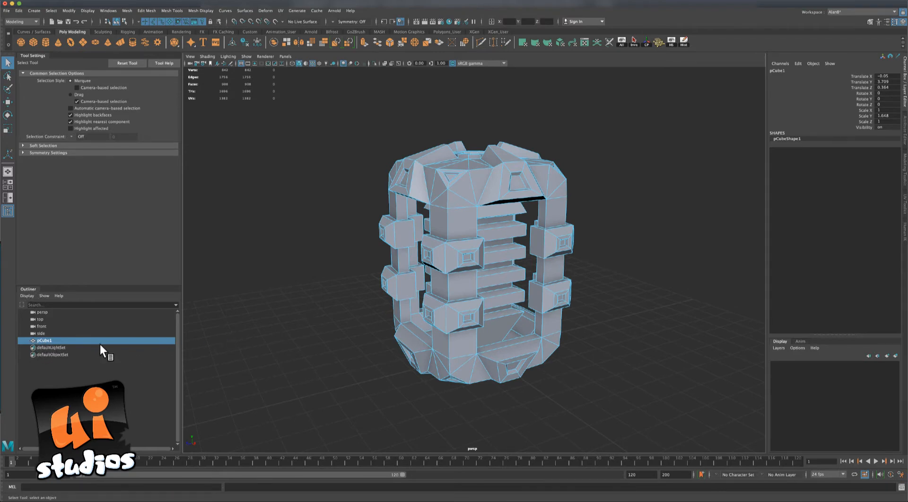
Rename pCube1 to scifibox in the Outliner.
{"action": "double_click", "coordinate": [45, 340]}
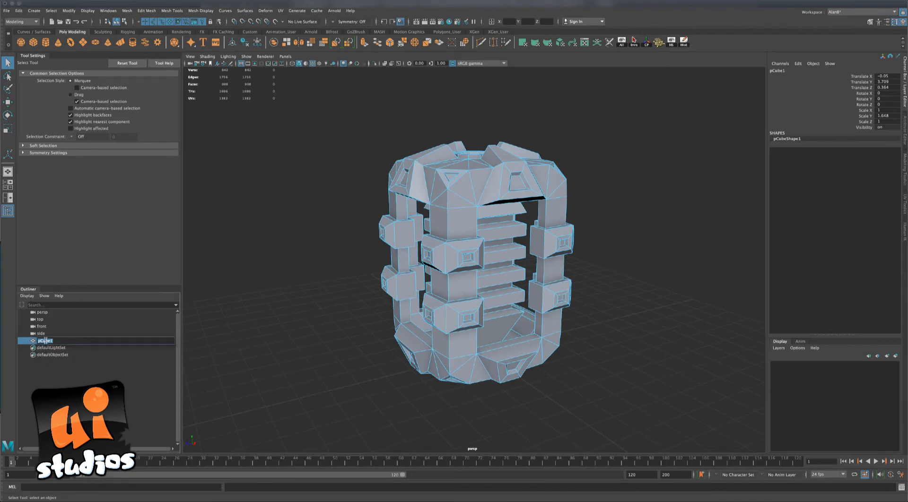
{"action": "type", "text": "dcifibox"}
{"action": "key", "text": "Return"}
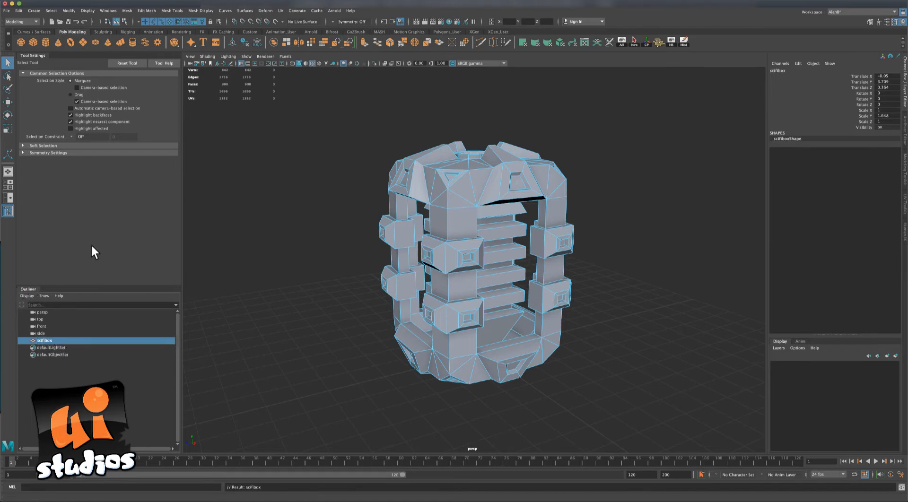
{"action": "left_click", "coordinate": [109, 12]}
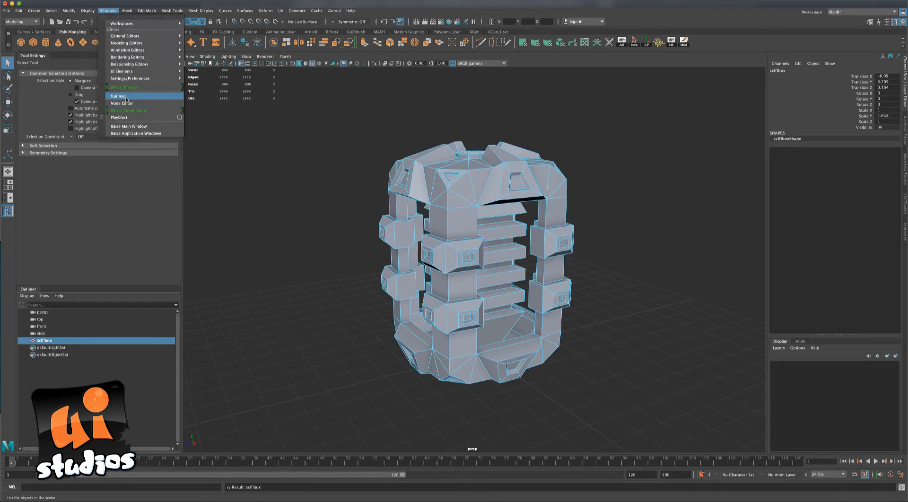
{"action": "left_click", "coordinate": [237, 163]}
Turn the view to the model's front and reselect scifibox.
{"action": "left_click", "coordinate": [299, 263]}
{"action": "left_click_drag", "start_coordinate": [327, 212], "coordinate": [339, 211], "text": "alt"}
{"action": "left_click_drag", "start_coordinate": [346, 143], "coordinate": [586, 254]}
{"action": "left_click_drag", "start_coordinate": [385, 196], "coordinate": [310, 185], "text": "alt"}
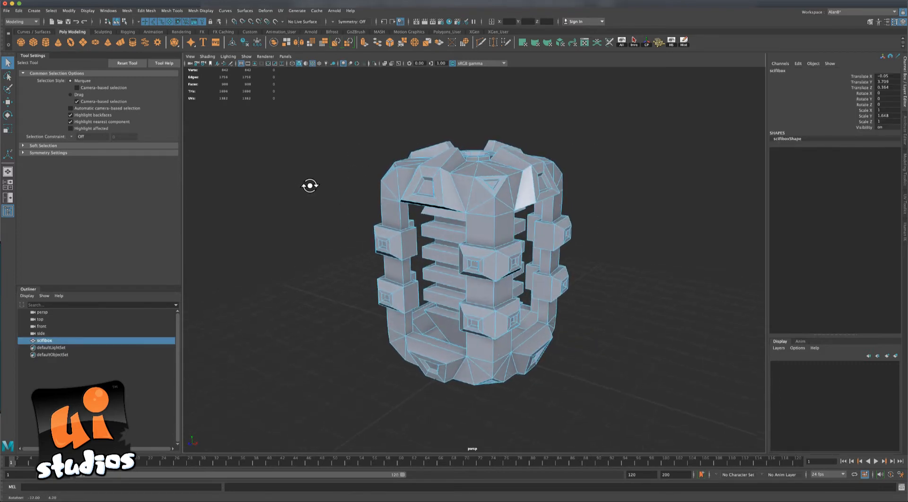
In Hypershade, rename the scifiEnergyBox phong to scifiEnergyBox_mat, then close it and reselect scifibox.
{"action": "left_click", "coordinate": [449, 21]}
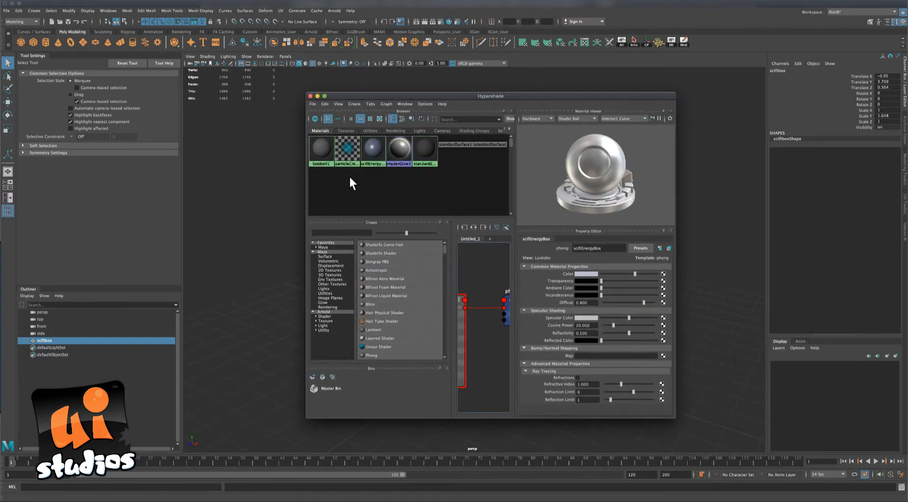
{"action": "left_click", "coordinate": [371, 149]}
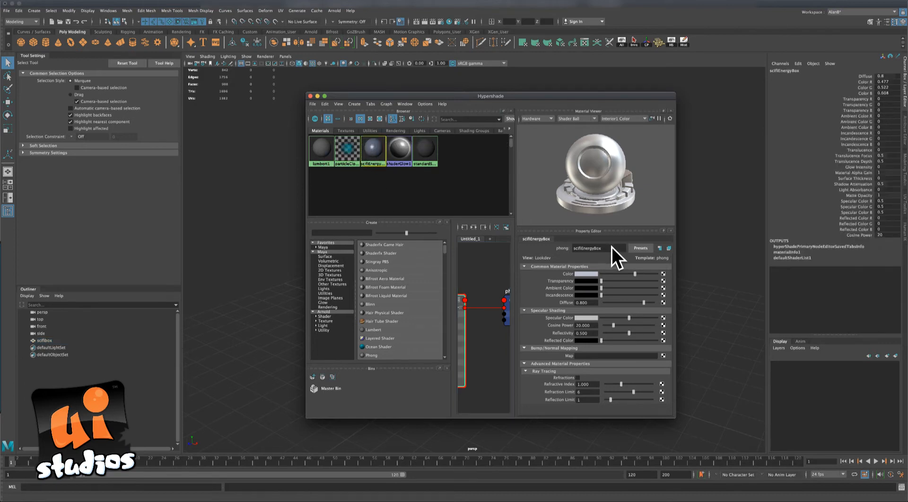
{"action": "left_click_drag", "start_coordinate": [608, 248], "coordinate": [581, 247]}
{"action": "left_click", "coordinate": [609, 248]}
{"action": "type", "text": "_mat"}
{"action": "key", "text": "Return"}
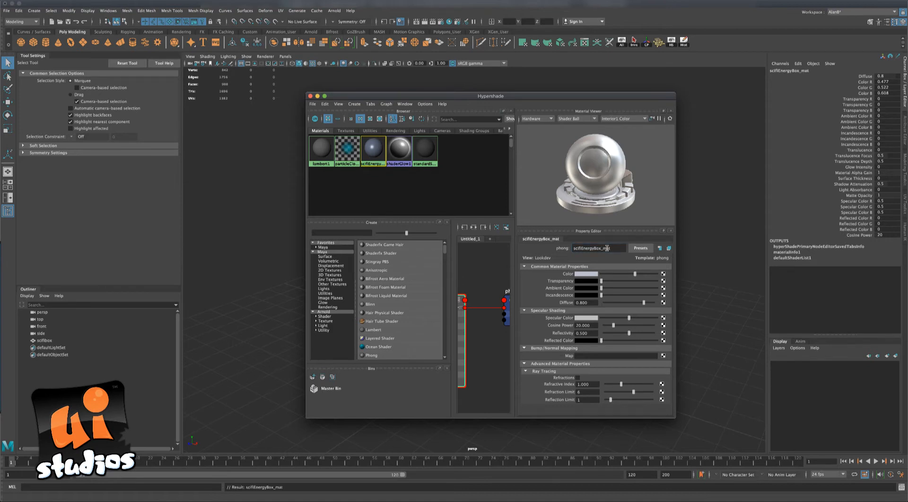
{"action": "left_click_drag", "start_coordinate": [614, 248], "coordinate": [561, 248]}
{"action": "left_click", "coordinate": [619, 248]}
{"action": "left_click", "coordinate": [309, 96]}
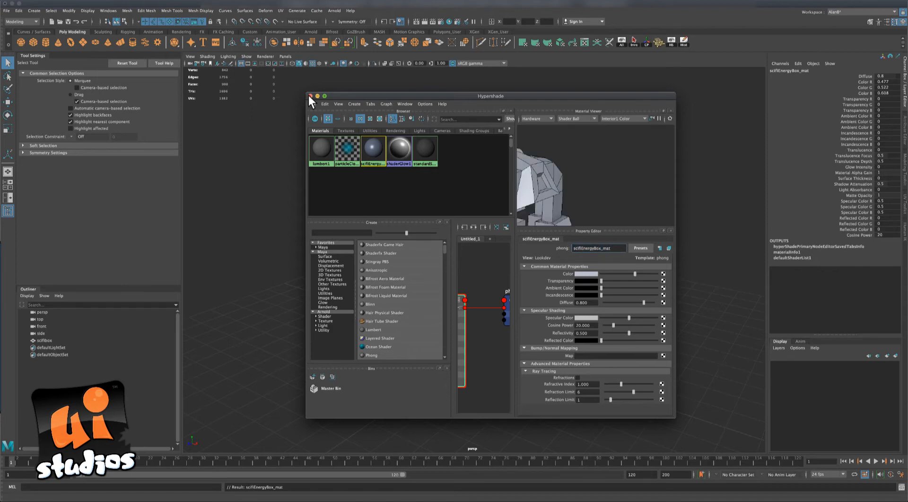
{"action": "left_click_drag", "start_coordinate": [305, 158], "coordinate": [412, 209]}
{"action": "left_click_drag", "start_coordinate": [318, 190], "coordinate": [318, 192], "text": "alt"}
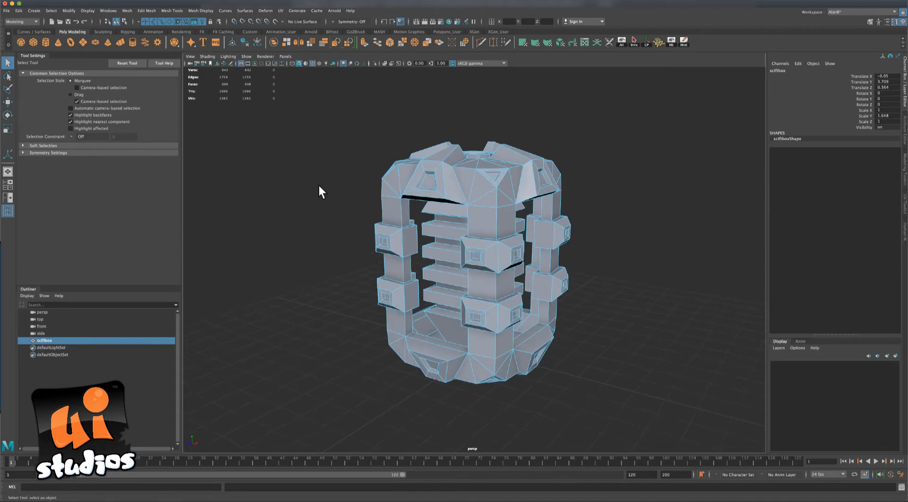
Export the selected scifibox over scifibox_low.fbx in SciFiEnergyBox, confirming the overwrite.
{"action": "left_click", "coordinate": [7, 10]}
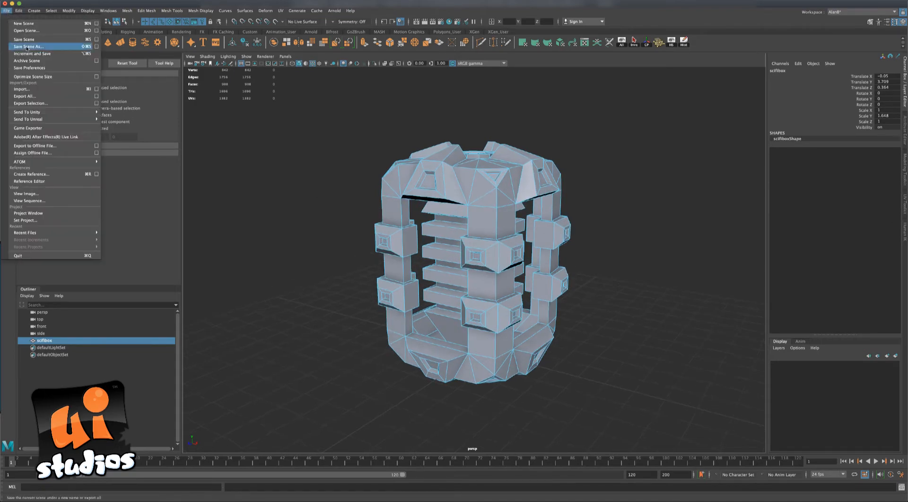
{"action": "left_click", "coordinate": [40, 105]}
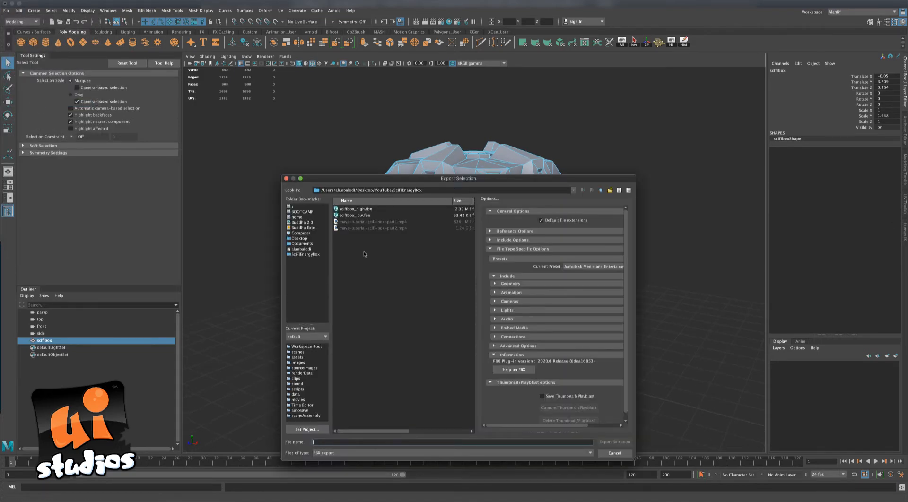
{"action": "left_click_drag", "start_coordinate": [404, 182], "coordinate": [385, 162]}
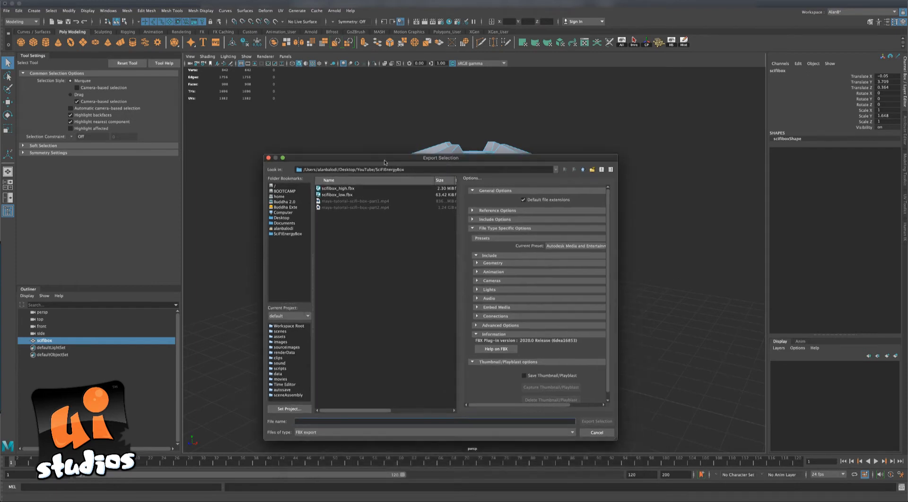
{"action": "left_click", "coordinate": [340, 195]}
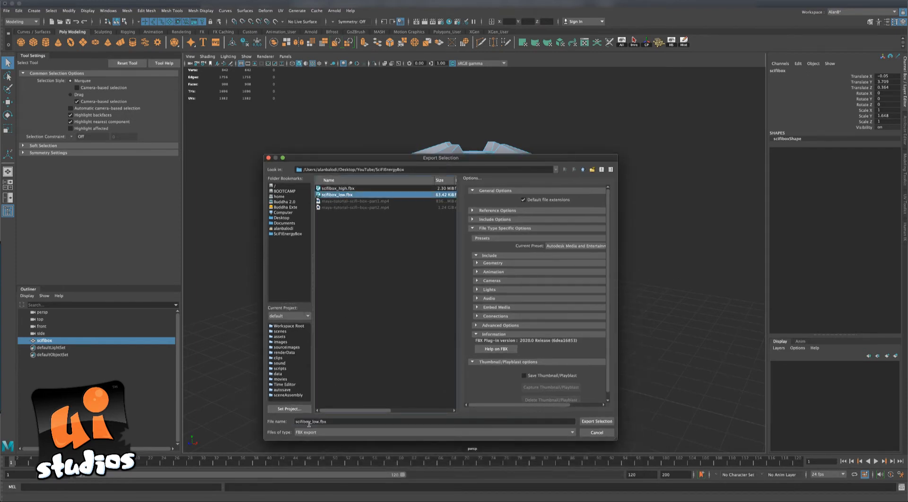
{"action": "left_click", "coordinate": [586, 421]}
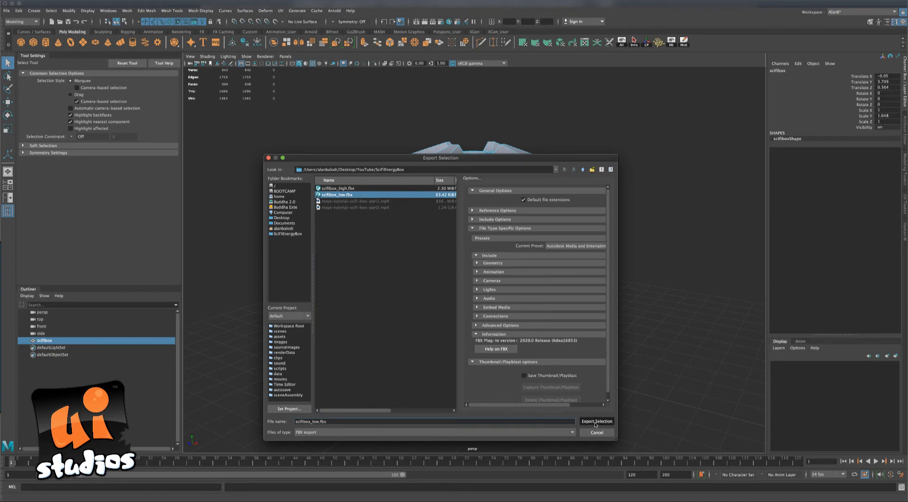
{"action": "left_click", "coordinate": [429, 304]}
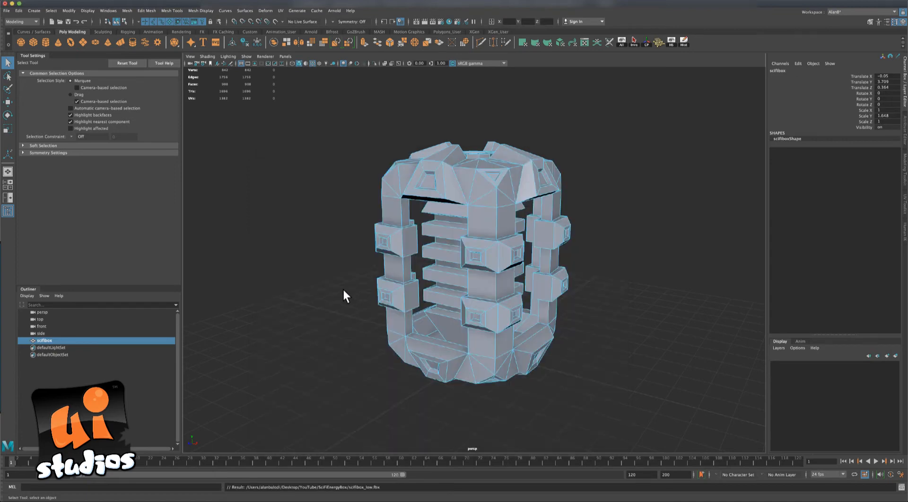
{"action": "left_click_drag", "start_coordinate": [345, 293], "coordinate": [567, 336], "text": "alt"}
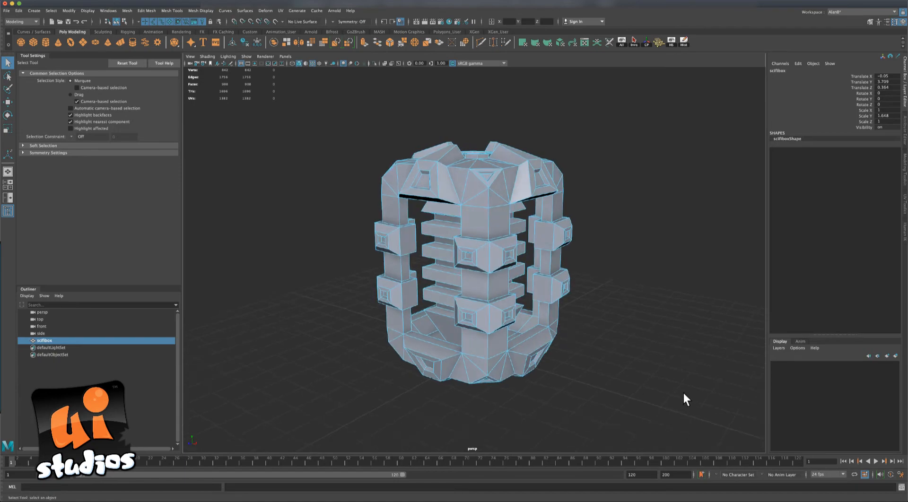
{"action": "left_click_drag", "start_coordinate": [685, 399], "coordinate": [675, 393], "text": "alt"}
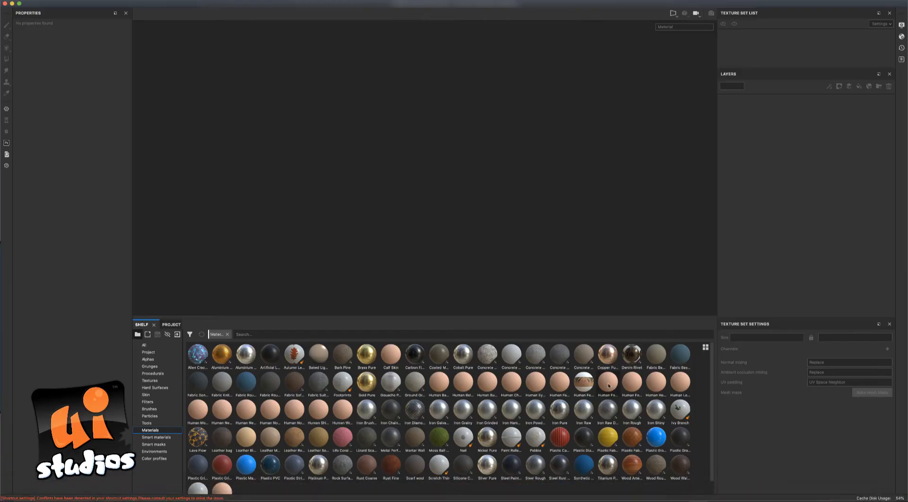
Start a new project with the PBR - Metallic Roughness template, 2048 resolution and OpenGL normals.
{"action": "left_click", "coordinate": [77, 0]}
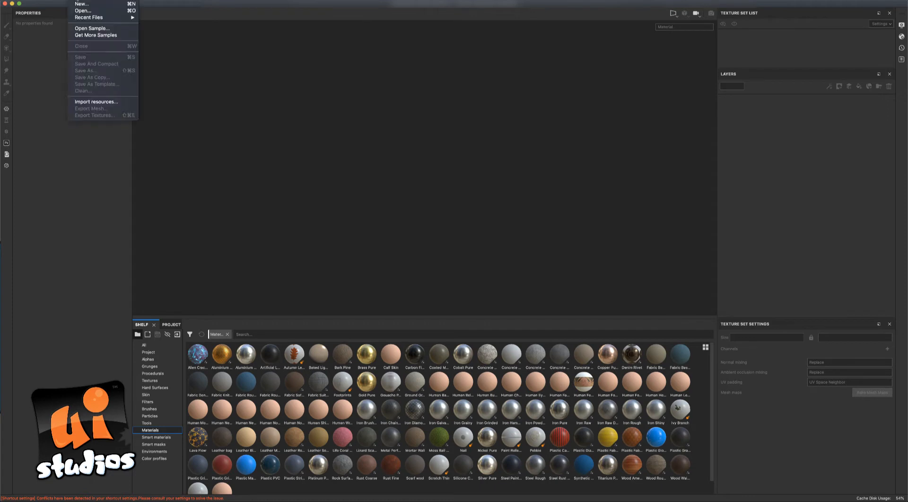
{"action": "left_click", "coordinate": [81, 4]}
{"action": "left_click_drag", "start_coordinate": [394, 145], "coordinate": [337, 96]}
{"action": "left_click", "coordinate": [456, 113]}
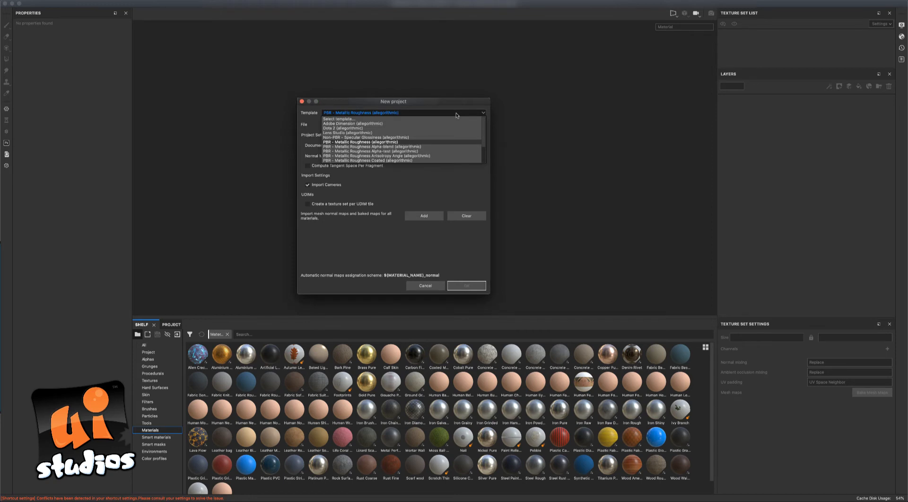
{"action": "scroll", "coordinate": [463, 125], "scroll_direction": "down", "scroll_amount": 2}
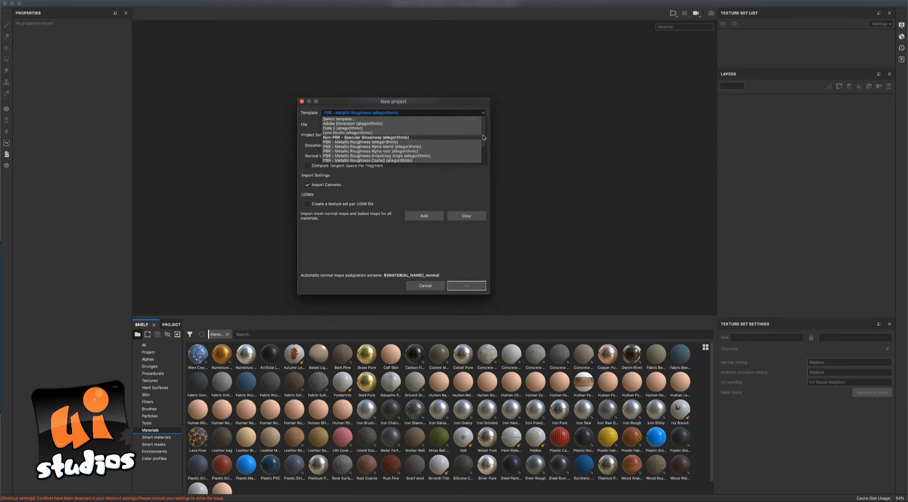
{"action": "scroll", "coordinate": [483, 144], "scroll_direction": "down", "scroll_amount": 3}
{"action": "scroll", "coordinate": [483, 147], "scroll_direction": "up", "scroll_amount": 5}
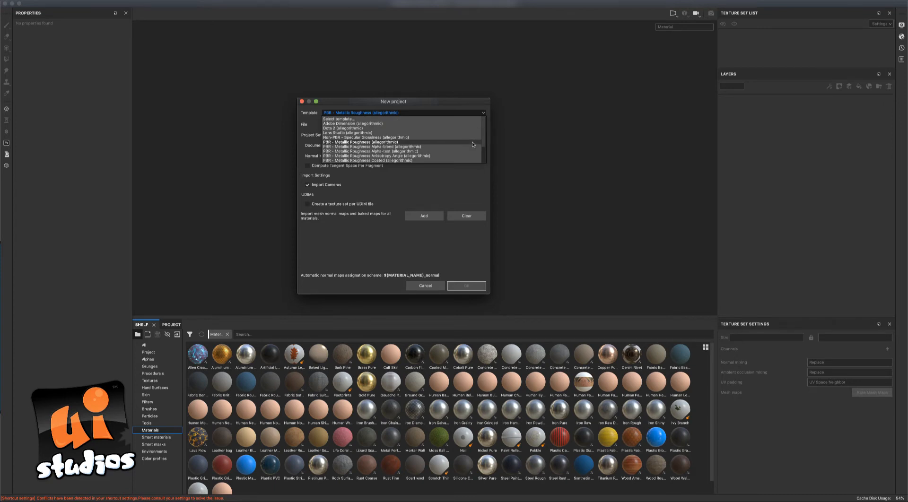
{"action": "left_click", "coordinate": [472, 142]}
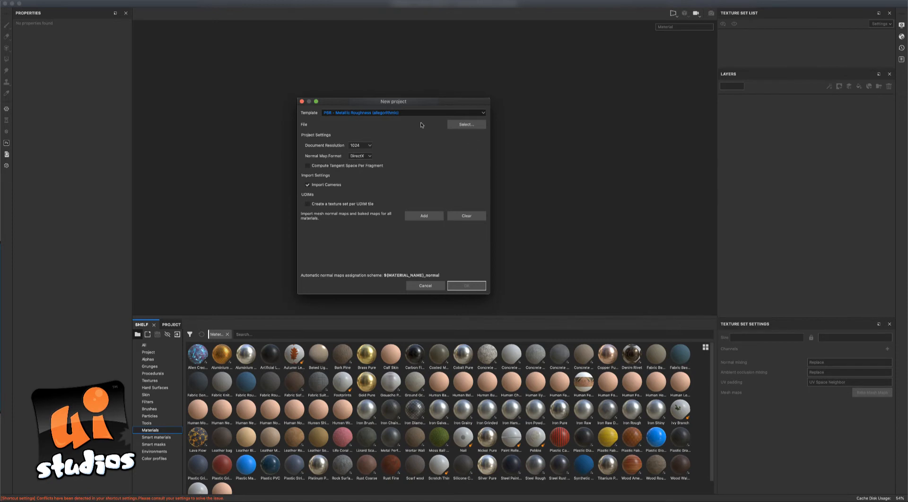
{"action": "left_click", "coordinate": [367, 145]}
{"action": "left_click", "coordinate": [364, 170]}
{"action": "left_click", "coordinate": [361, 156]}
{"action": "left_click", "coordinate": [360, 166]}
Load scifibox_low.fbx as the project mesh and create the project.
{"action": "mouse_move", "coordinate": [438, 101]}
{"action": "left_mouse_down"}
{"action": "mouse_move", "coordinate": [443, 95]}
{"action": "mouse_move", "coordinate": [436, 100]}
{"action": "left_mouse_up"}
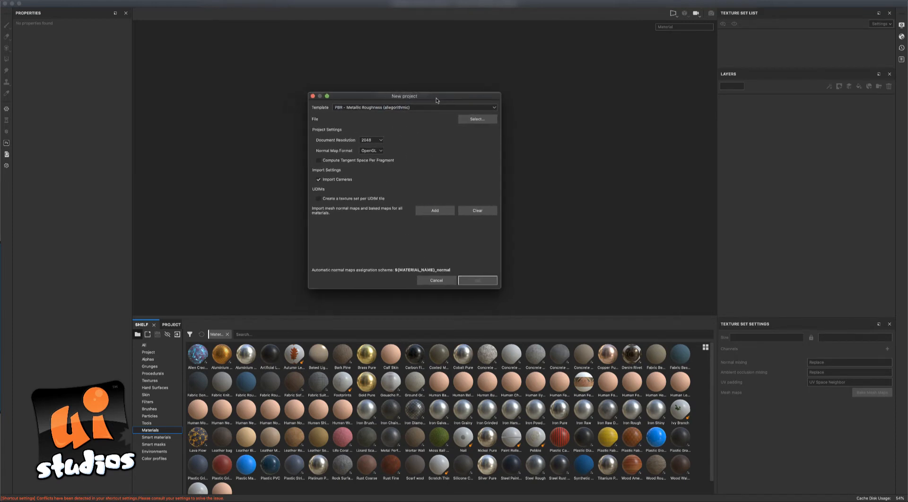
{"action": "left_click", "coordinate": [468, 121]}
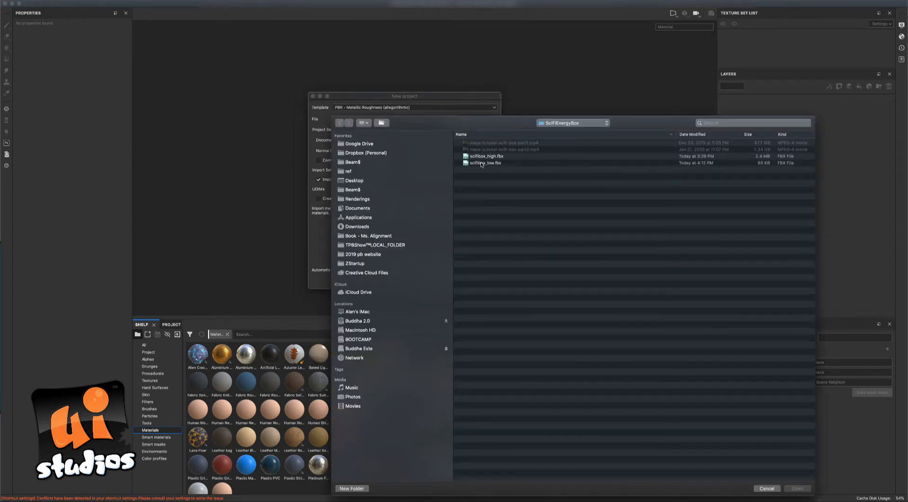
{"action": "double_click", "coordinate": [481, 163]}
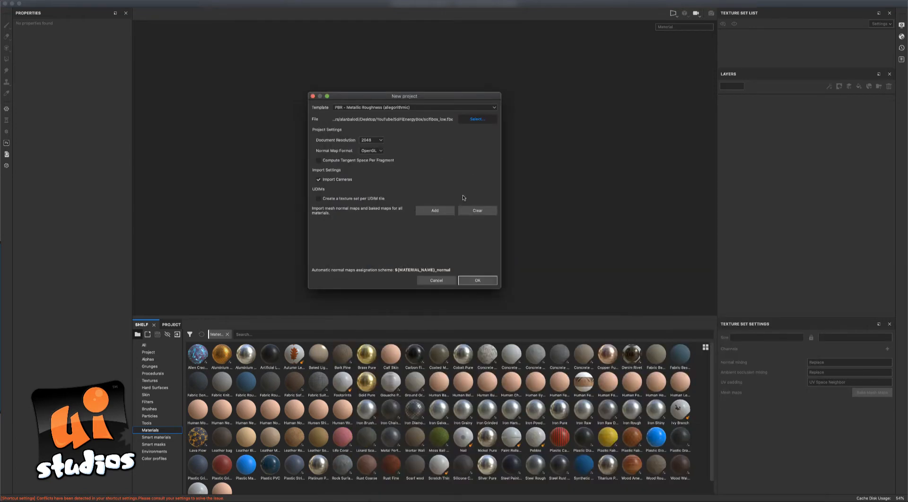
{"action": "left_click", "coordinate": [485, 281]}
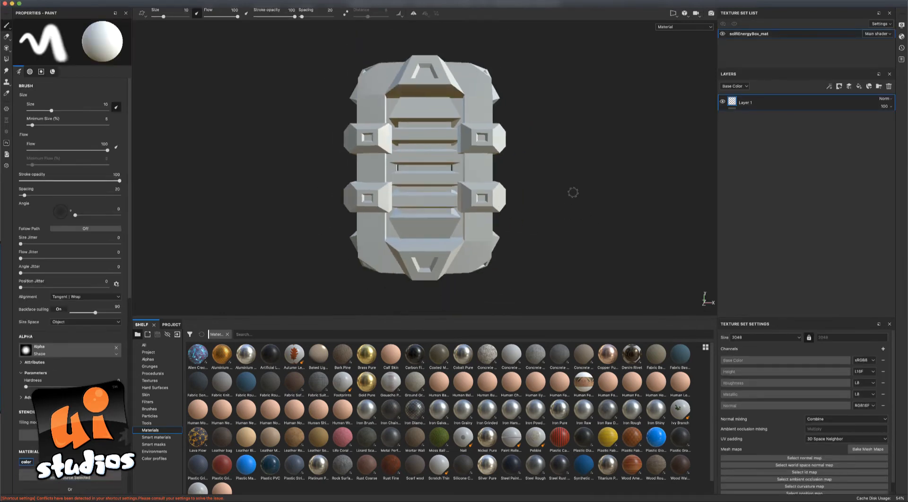
Orbit the grey box to inspect its grilled front and round top opening, then return to Maya.
{"action": "left_click_drag", "start_coordinate": [572, 192], "coordinate": [373, 164], "text": "alt"}
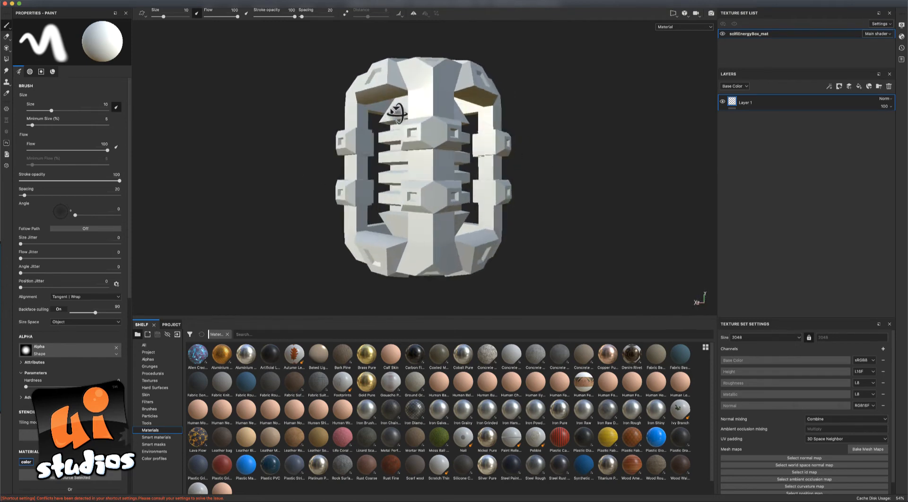
{"action": "mouse_move", "coordinate": [535, 164]}
{"action": "left_mouse_down", "text": "alt"}
{"action": "mouse_move", "coordinate": [555, 190]}
{"action": "mouse_move", "coordinate": [551, 202]}
{"action": "mouse_move", "coordinate": [534, 186]}
{"action": "left_mouse_up", "text": "alt"}
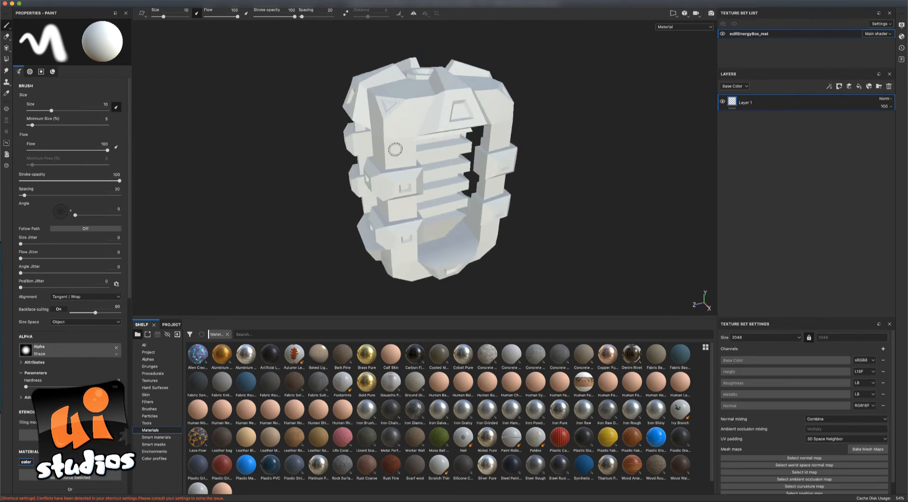
{"action": "left_click_drag", "start_coordinate": [395, 150], "coordinate": [310, 122], "text": "alt"}
{"action": "left_click_drag", "start_coordinate": [463, 126], "coordinate": [429, 189], "text": "alt"}
{"action": "mouse_move", "coordinate": [330, 157]}
{"action": "left_mouse_down", "text": "alt"}
{"action": "mouse_move", "coordinate": [245, 124]}
{"action": "mouse_move", "coordinate": [269, 177]}
{"action": "mouse_move", "coordinate": [472, 184]}
{"action": "left_mouse_up", "text": "alt"}
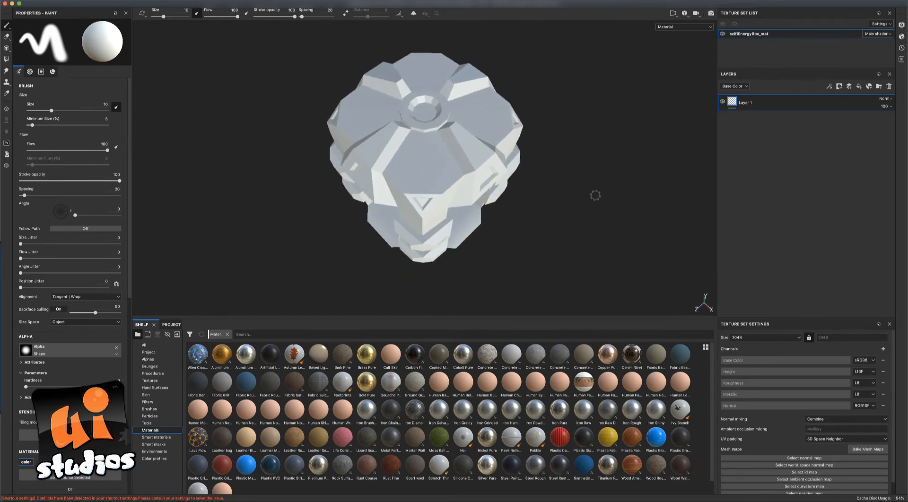
{"action": "scroll", "coordinate": [487, 138], "scroll_direction": "up", "scroll_amount": 3}
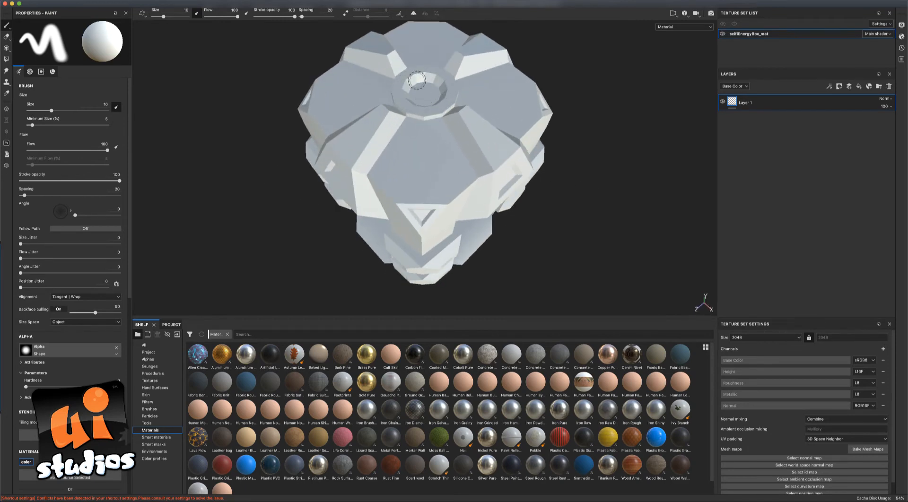
{"action": "left_click_drag", "start_coordinate": [265, 91], "coordinate": [274, 81], "text": "alt"}
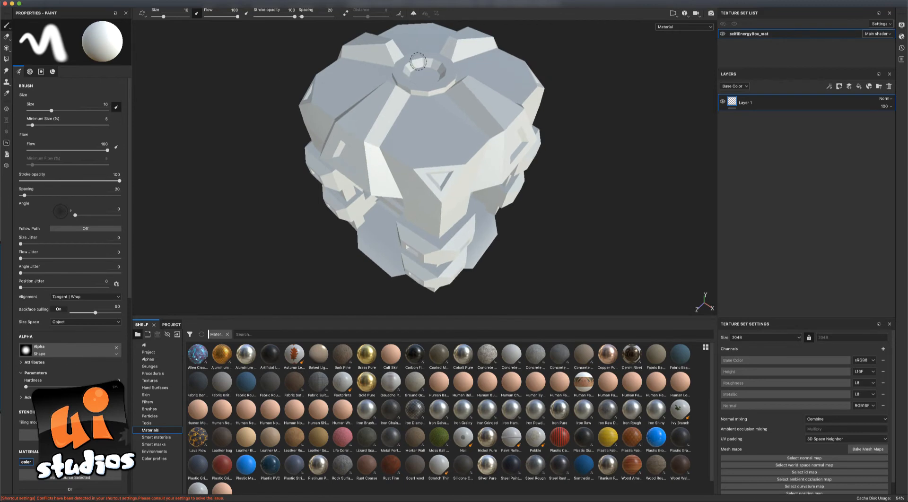
{"action": "mouse_move", "coordinate": [594, 140]}
{"action": "left_mouse_down", "text": "alt"}
{"action": "mouse_move", "coordinate": [616, 137]}
{"action": "mouse_move", "coordinate": [602, 142]}
{"action": "mouse_move", "coordinate": [595, 225]}
{"action": "mouse_move", "coordinate": [581, 211]}
{"action": "mouse_move", "coordinate": [581, 172]}
{"action": "mouse_move", "coordinate": [604, 196]}
{"action": "mouse_move", "coordinate": [567, 204]}
{"action": "mouse_move", "coordinate": [378, 191]}
{"action": "left_mouse_up", "text": "alt"}
{"action": "mouse_move", "coordinate": [323, 198]}
{"action": "left_mouse_down", "text": "alt"}
{"action": "mouse_move", "coordinate": [633, 200]}
{"action": "mouse_move", "coordinate": [566, 211]}
{"action": "mouse_move", "coordinate": [627, 202]}
{"action": "mouse_move", "coordinate": [419, 198]}
{"action": "mouse_move", "coordinate": [566, 201]}
{"action": "left_mouse_up", "text": "alt"}
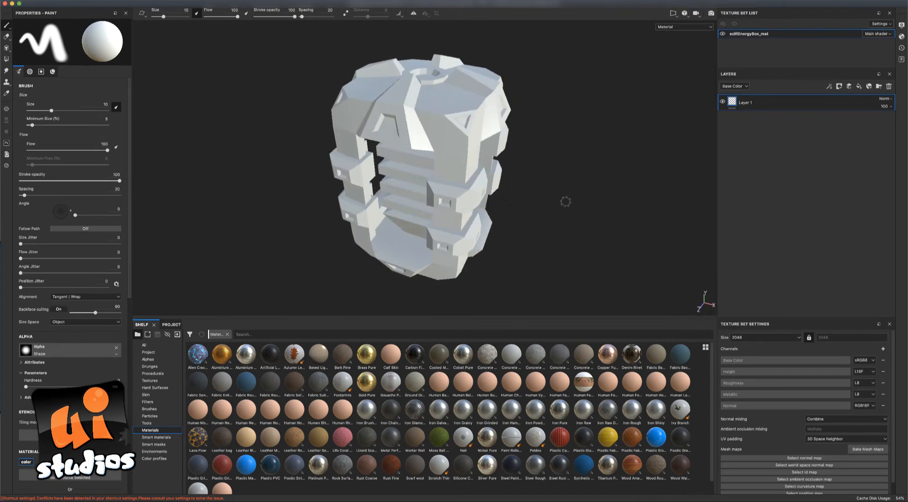
{"action": "left_click", "coordinate": [641, 491]}
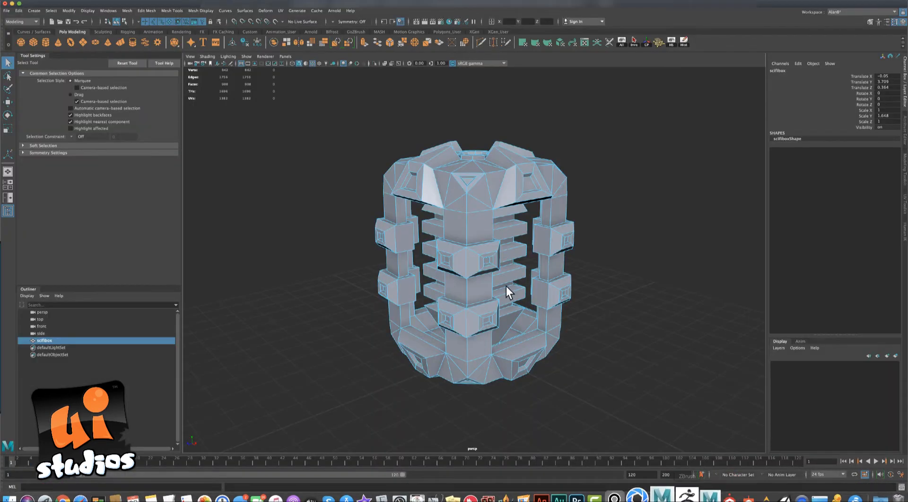
Switch scifibox to face mode and select the face loop around the top cap.
{"action": "left_click_drag", "start_coordinate": [647, 318], "coordinate": [604, 280], "text": "alt"}
{"action": "mouse_move", "coordinate": [601, 235]}
{"action": "left_mouse_down", "text": "alt"}
{"action": "mouse_move", "coordinate": [568, 237]}
{"action": "mouse_move", "coordinate": [578, 188]}
{"action": "mouse_move", "coordinate": [569, 233]}
{"action": "mouse_move", "coordinate": [595, 228]}
{"action": "left_mouse_up", "text": "alt"}
{"action": "scroll", "coordinate": [289, 186], "scroll_direction": "up", "scroll_amount": 2}
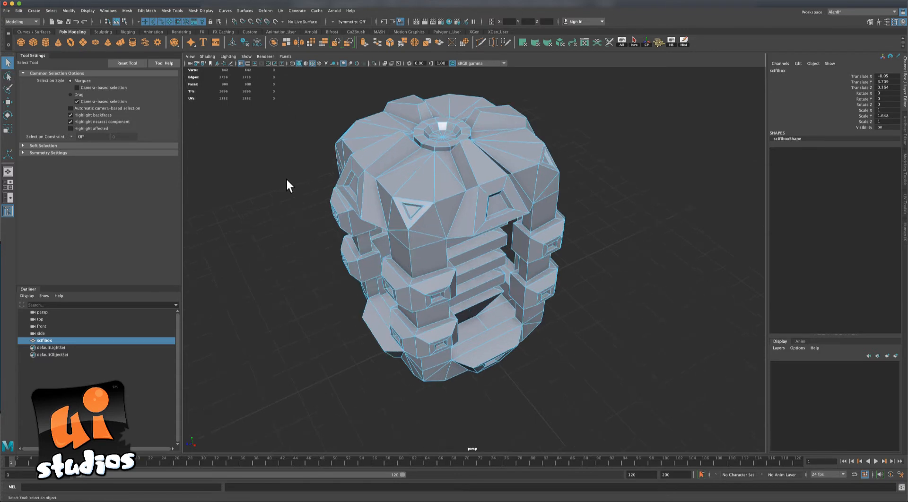
{"action": "right_click", "coordinate": [456, 133]}
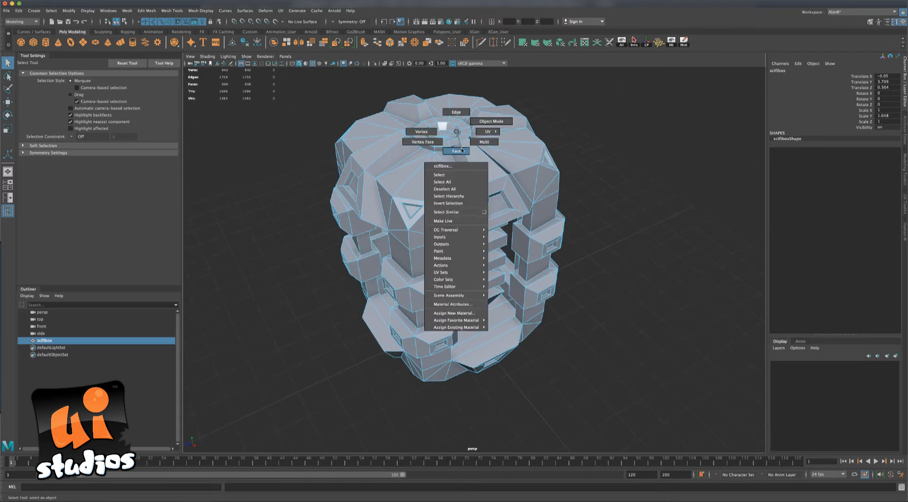
{"action": "left_click", "coordinate": [461, 150]}
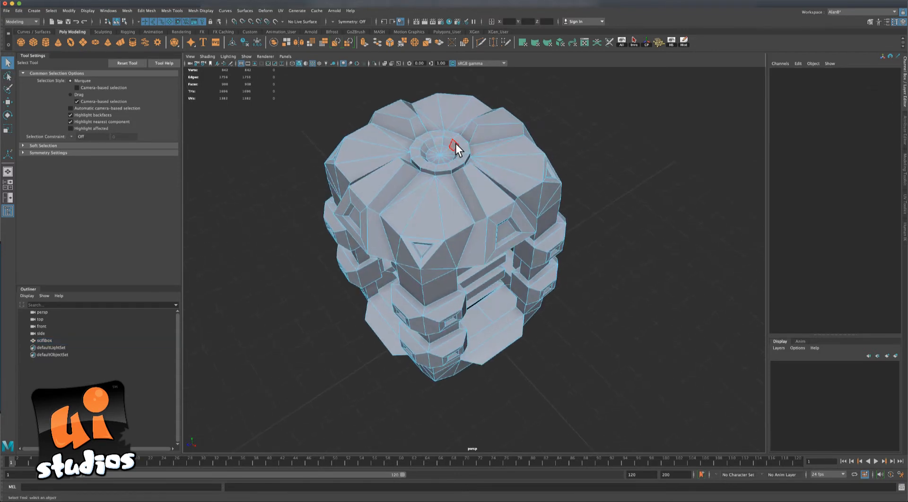
{"action": "double_click", "coordinate": [447, 141]}
{"action": "left_click_drag", "start_coordinate": [628, 225], "coordinate": [568, 208], "text": "alt"}
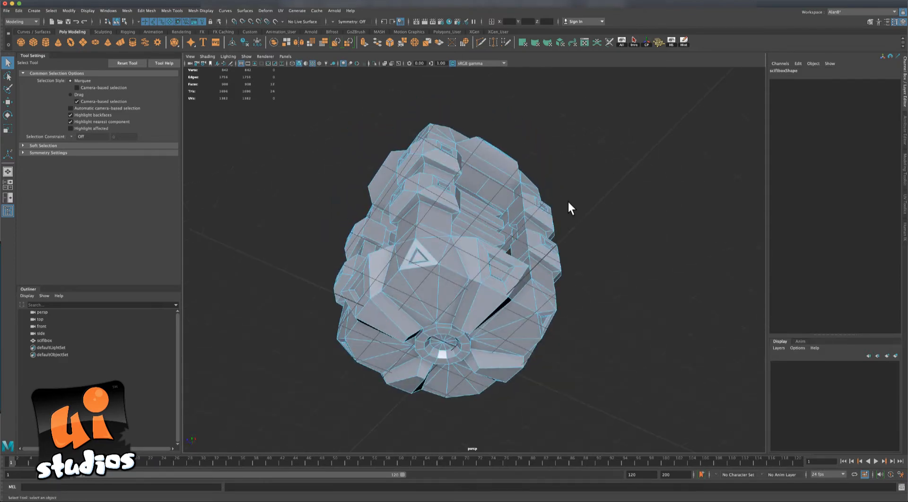
Select the cap opening's inner wall faces and apply Mesh Display > Soften Edge.
{"action": "double_click", "coordinate": [444, 353]}
{"action": "left_click_drag", "start_coordinate": [610, 242], "coordinate": [610, 303], "text": "alt"}
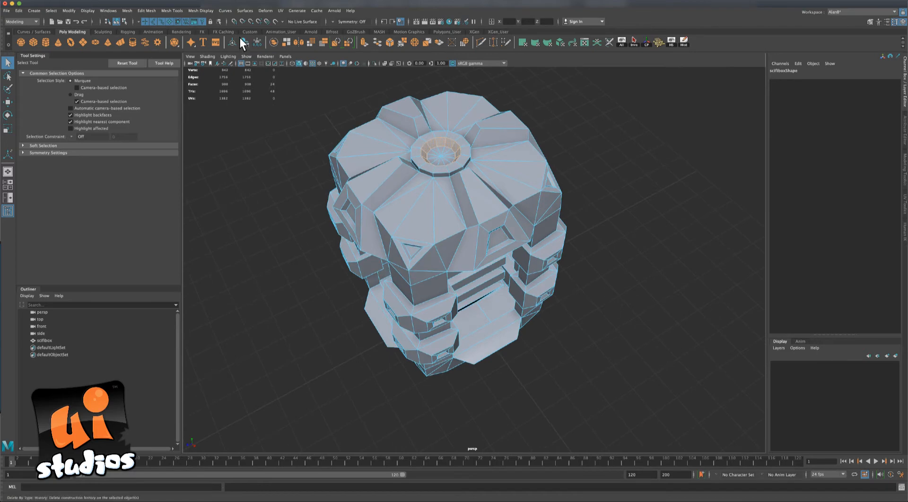
{"action": "left_click", "coordinate": [199, 12]}
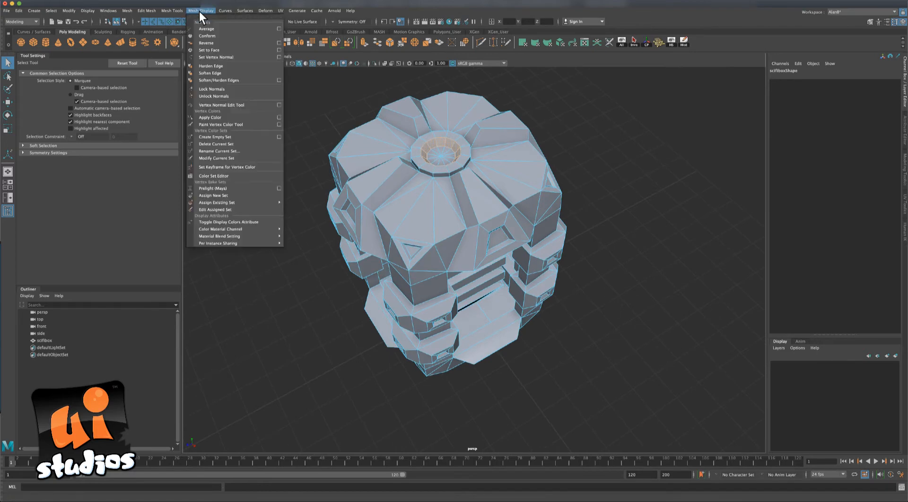
{"action": "left_click", "coordinate": [235, 73]}
{"action": "mouse_move", "coordinate": [614, 159]}
{"action": "left_mouse_down", "text": "alt"}
{"action": "mouse_move", "coordinate": [600, 174]}
{"action": "mouse_move", "coordinate": [628, 152]}
{"action": "left_mouse_up", "text": "alt"}
{"action": "scroll", "coordinate": [630, 173], "scroll_direction": "up", "scroll_amount": 5}
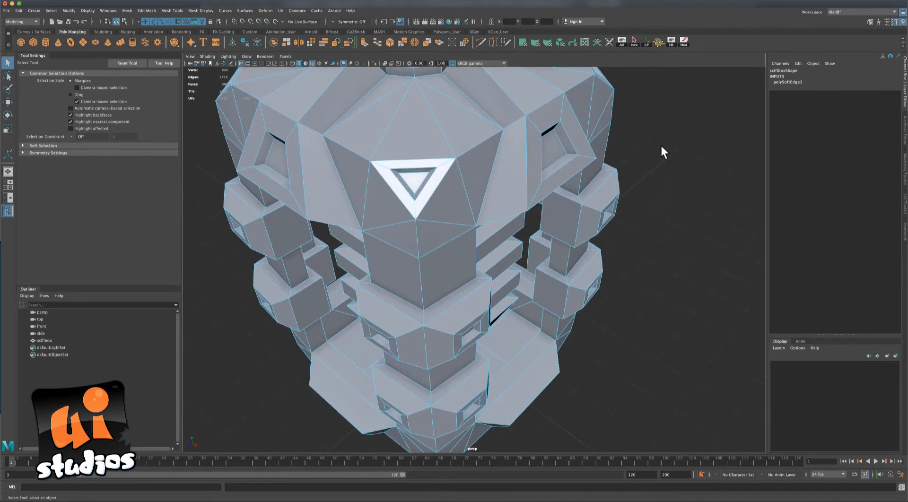
{"action": "middle_click_drag", "start_coordinate": [659, 148], "coordinate": [654, 271], "text": "alt"}
Switch to edge mode and select three ring edge loops around the top cap.
{"action": "left_click", "coordinate": [654, 271]}
{"action": "left_click_drag", "start_coordinate": [545, 122], "coordinate": [461, 194], "text": "alt"}
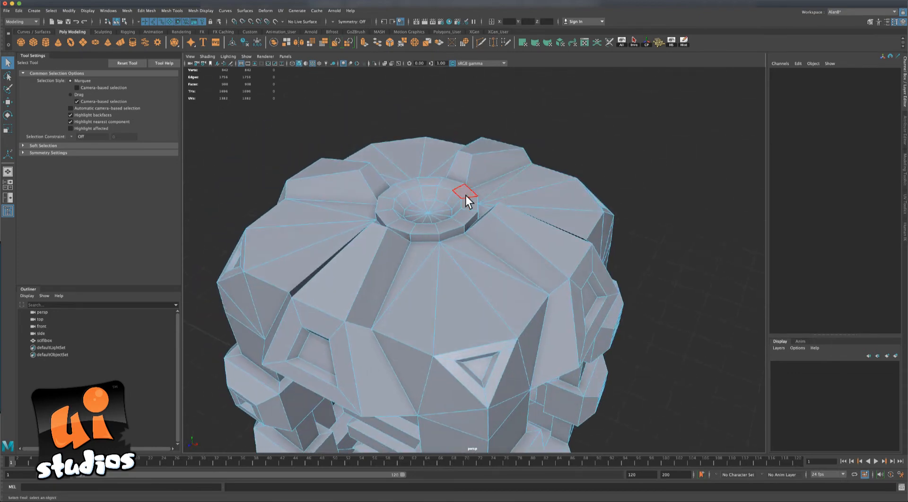
{"action": "right_click", "coordinate": [459, 195]}
{"action": "left_click", "coordinate": [460, 175]}
{"action": "double_click", "coordinate": [454, 193]}
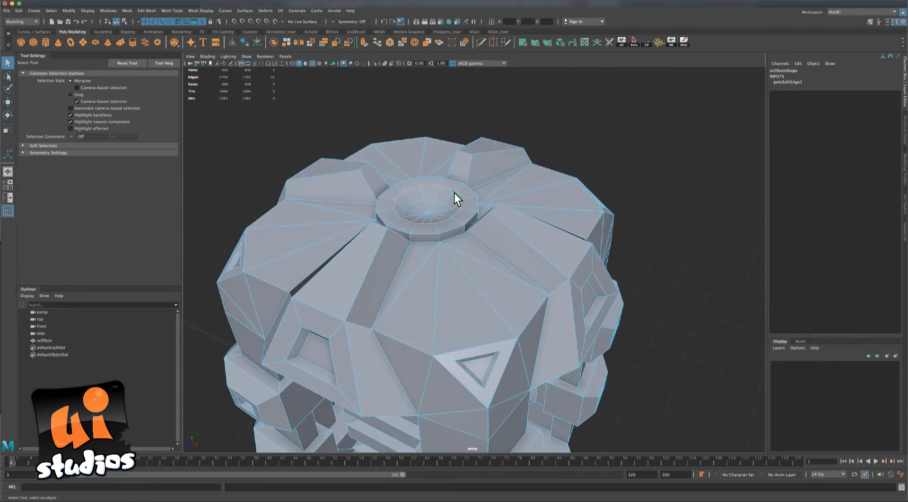
{"action": "double_click", "coordinate": [446, 206], "text": "shift"}
{"action": "left_click_drag", "start_coordinate": [653, 266], "coordinate": [637, 233], "text": "alt"}
{"action": "scroll", "coordinate": [628, 263], "scroll_direction": "down", "scroll_amount": 5}
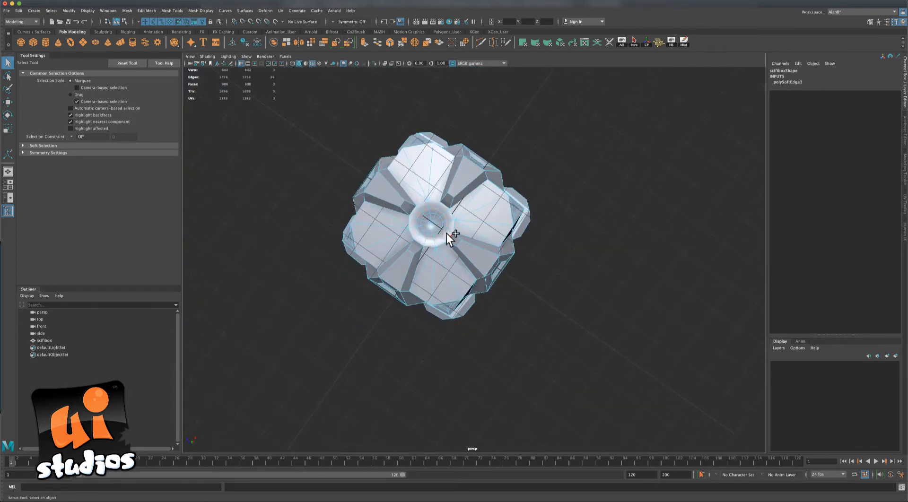
{"action": "double_click", "coordinate": [430, 233], "text": "shift"}
{"action": "left_click_drag", "start_coordinate": [585, 229], "coordinate": [628, 255], "text": "alt"}
{"action": "scroll", "coordinate": [622, 269], "scroll_direction": "down", "scroll_amount": 5}
{"action": "scroll", "coordinate": [622, 269], "scroll_direction": "up", "scroll_amount": 10}
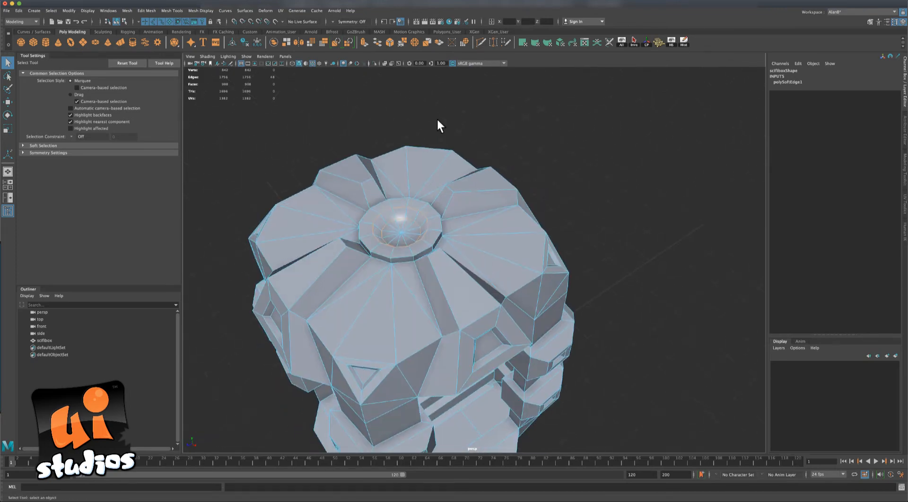
Harden the selected ring edges and return to object mode.
{"action": "left_click", "coordinate": [200, 10]}
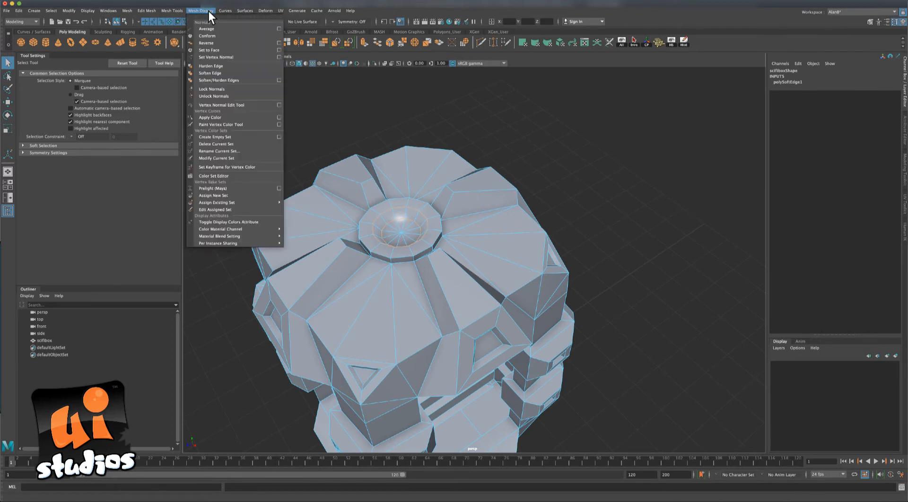
{"action": "left_click", "coordinate": [220, 66]}
{"action": "left_click_drag", "start_coordinate": [626, 212], "coordinate": [523, 199], "text": "alt"}
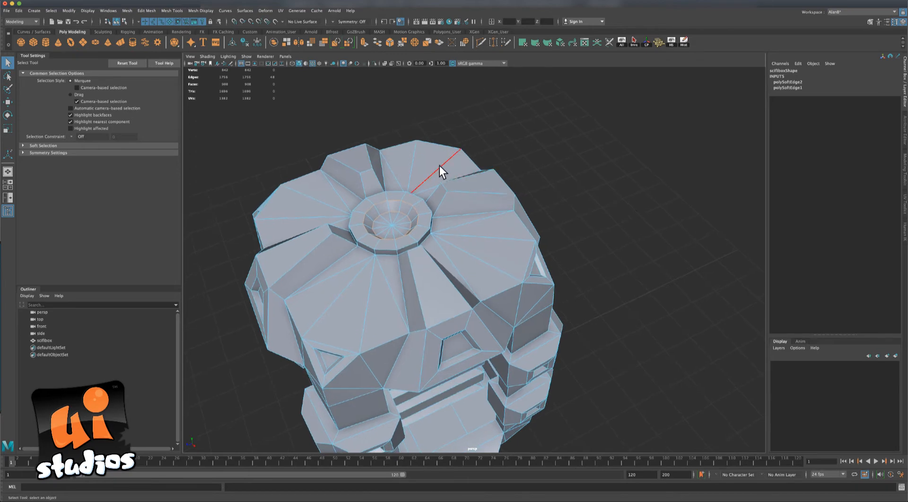
{"action": "right_click", "coordinate": [439, 165]}
{"action": "right_click_drag", "start_coordinate": [501, 152], "coordinate": [503, 153]}
{"action": "left_click", "coordinate": [595, 193]}
{"action": "left_click_drag", "start_coordinate": [597, 196], "coordinate": [570, 204], "text": "alt"}
Reselect scifibox in face mode and select the rim face rings, including the bottom opening's rim.
{"action": "left_click", "coordinate": [443, 190]}
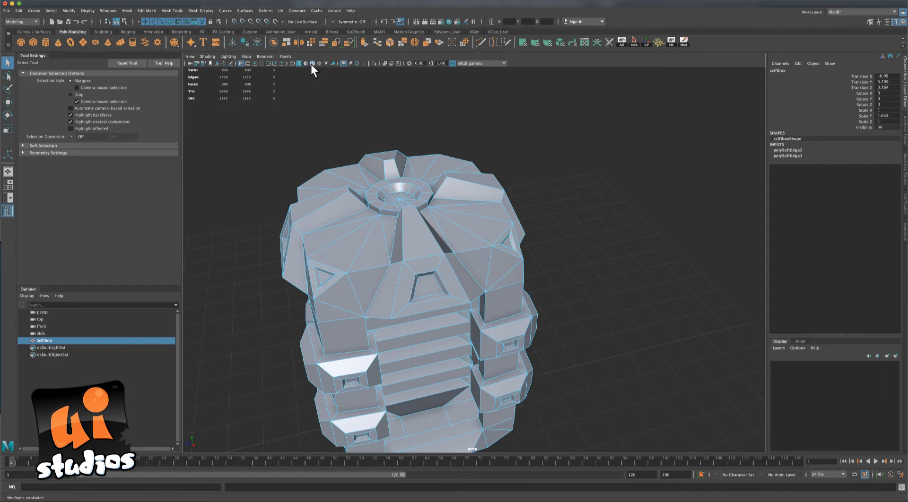
{"action": "left_click", "coordinate": [580, 175]}
{"action": "left_click_drag", "start_coordinate": [579, 175], "coordinate": [569, 153], "text": "alt"}
{"action": "left_click_drag", "start_coordinate": [591, 200], "coordinate": [491, 198], "text": "alt"}
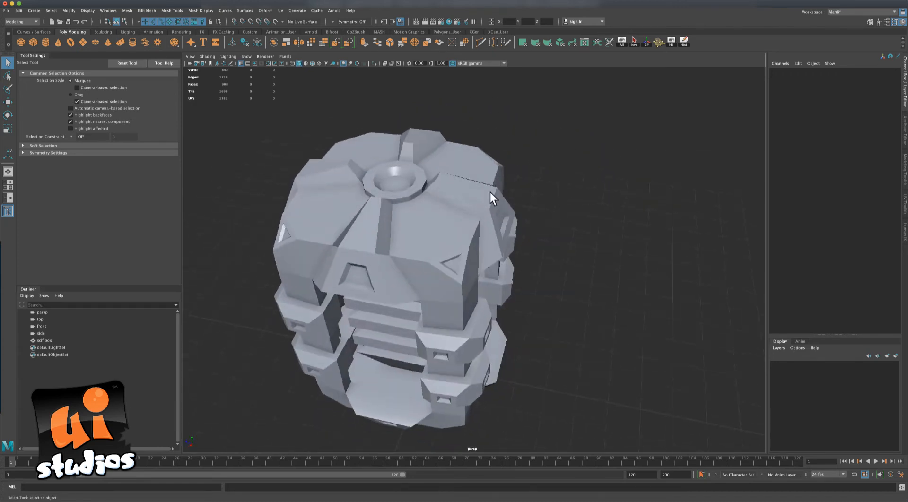
{"action": "left_click", "coordinate": [415, 194]}
{"action": "right_click_drag", "start_coordinate": [414, 194], "coordinate": [413, 214]}
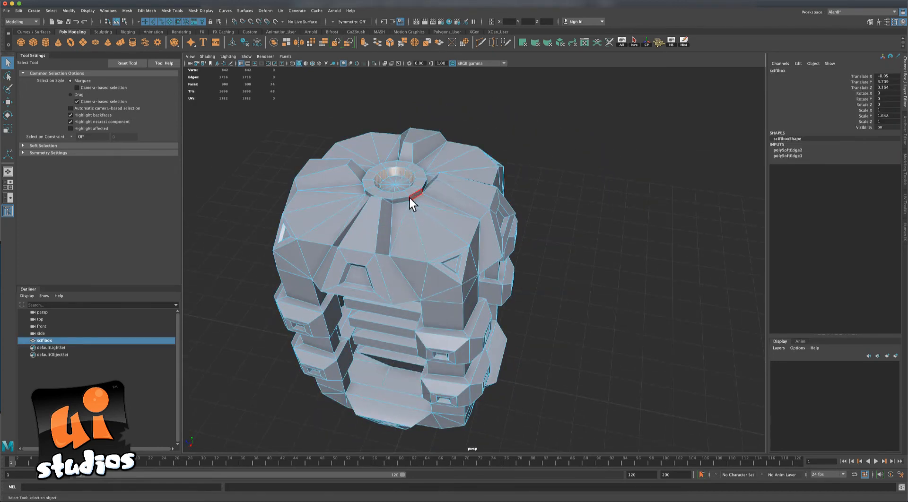
{"action": "left_click", "coordinate": [407, 197]}
{"action": "double_click", "coordinate": [413, 196]}
{"action": "left_click_drag", "start_coordinate": [413, 195], "coordinate": [619, 202], "text": "alt"}
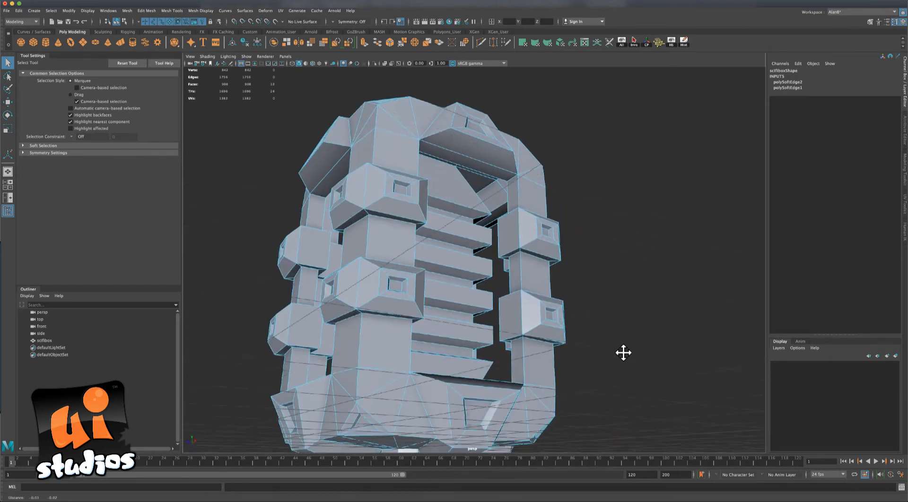
{"action": "left_click_drag", "start_coordinate": [622, 354], "coordinate": [557, 282], "text": "alt"}
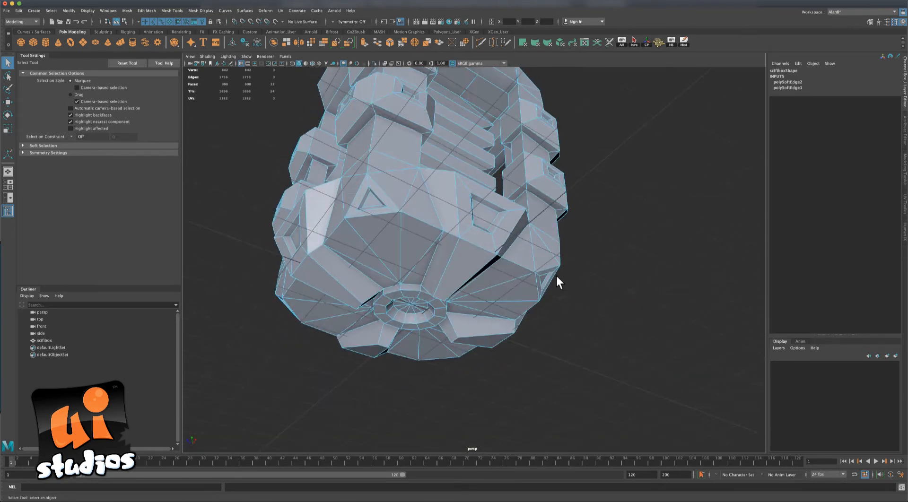
{"action": "double_click", "coordinate": [395, 287], "text": "shift"}
{"action": "left_click_drag", "start_coordinate": [216, 183], "coordinate": [215, 199], "text": "alt"}
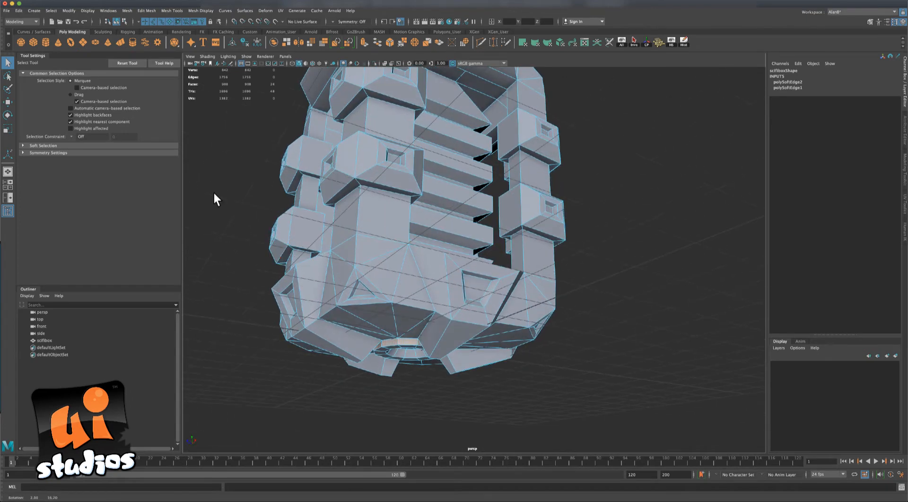
Apply Soften Edge to the selected rim faces and clear the selection.
{"action": "left_click", "coordinate": [207, 10]}
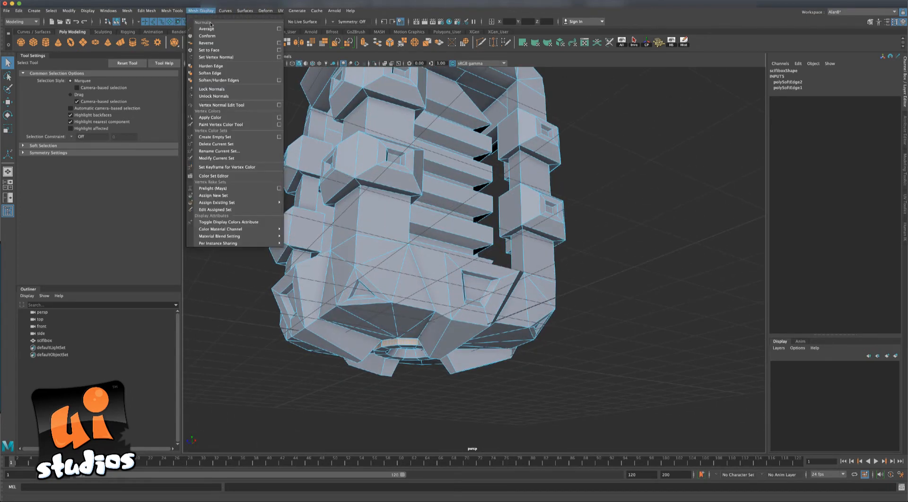
{"action": "left_click", "coordinate": [215, 75]}
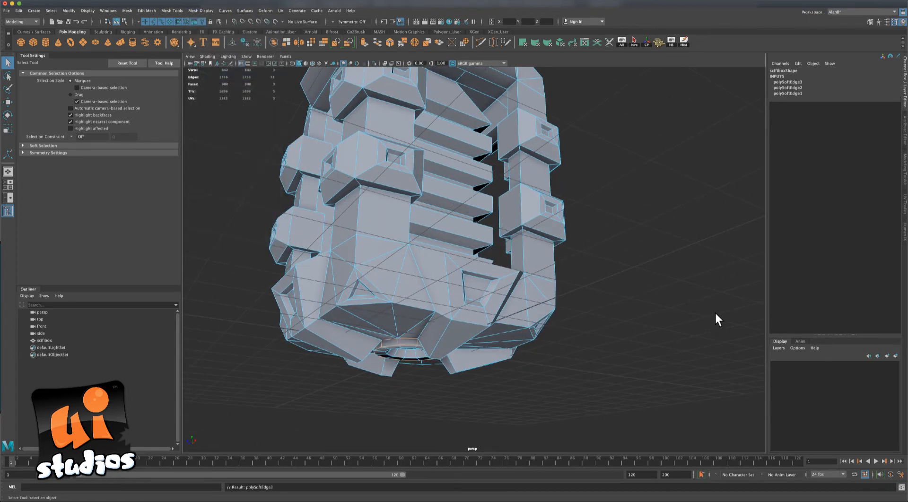
{"action": "left_click_drag", "start_coordinate": [674, 249], "coordinate": [668, 290], "text": "alt"}
{"action": "left_click", "coordinate": [618, 229]}
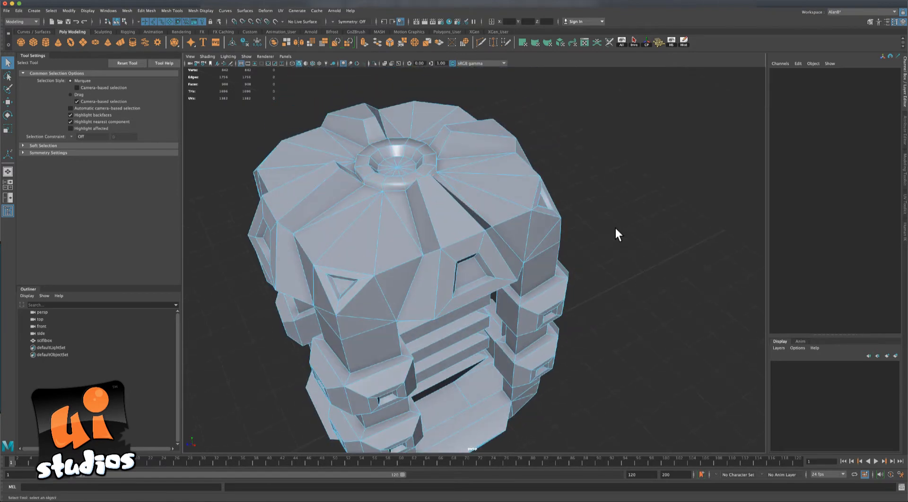
{"action": "left_click_drag", "start_coordinate": [618, 229], "coordinate": [543, 199], "text": "alt"}
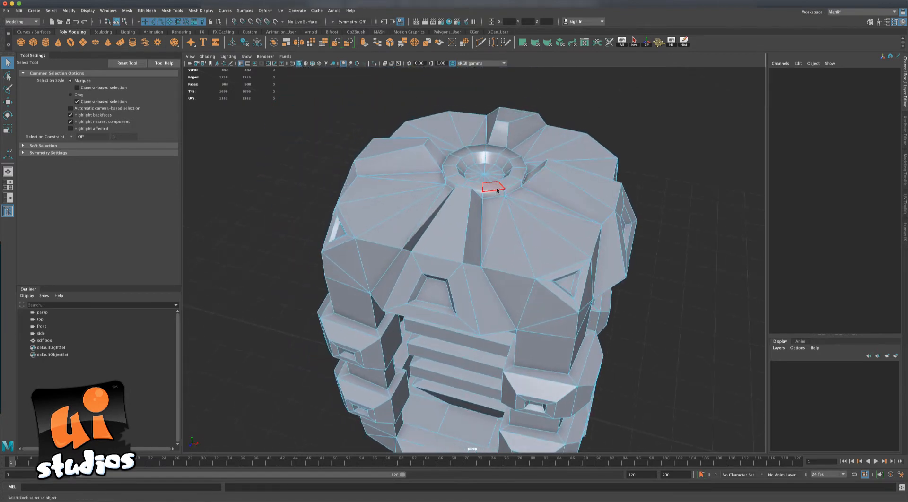
Select edges near the top cap in edge mode and apply Harden Edge.
{"action": "right_click_drag", "start_coordinate": [497, 190], "coordinate": [495, 196]}
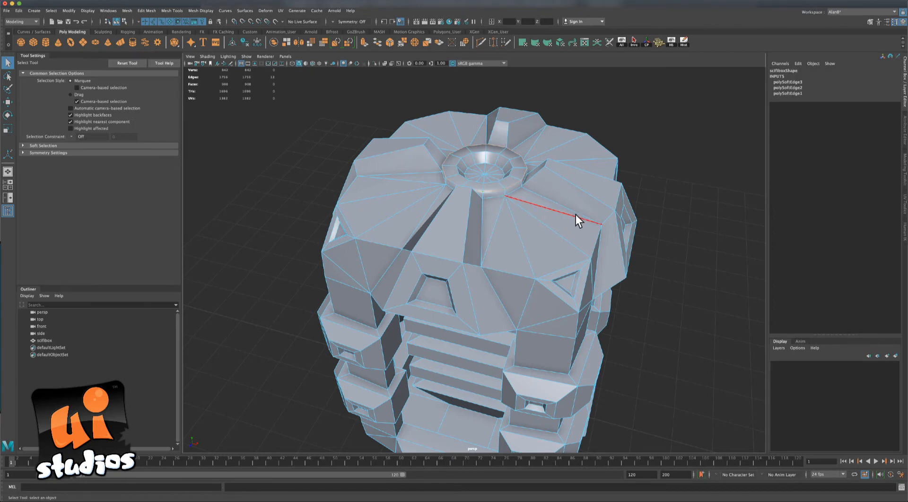
{"action": "left_click_drag", "start_coordinate": [666, 278], "coordinate": [653, 282], "text": "alt"}
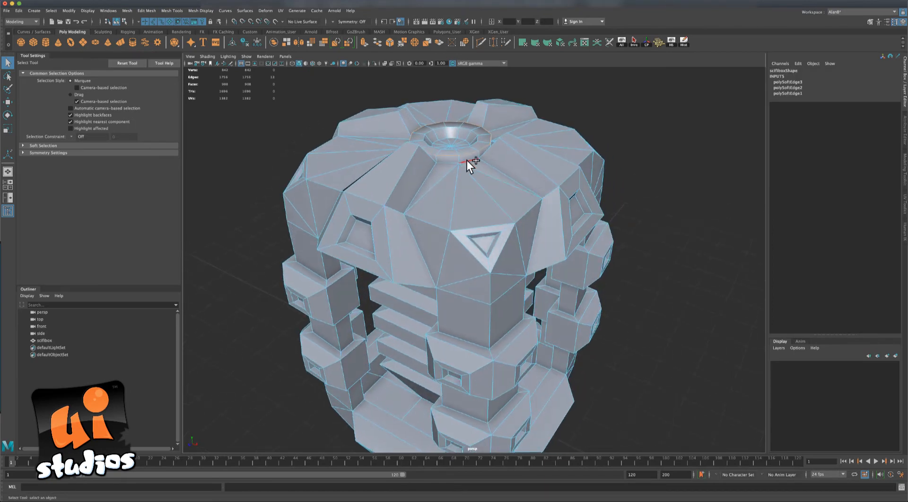
{"action": "left_click", "coordinate": [693, 299]}
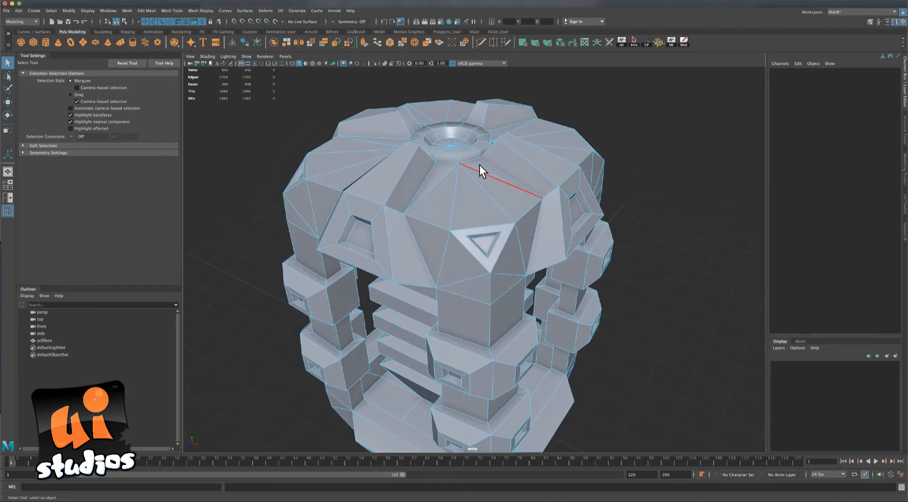
{"action": "key", "text": "ctrl+z"}
{"action": "left_click_drag", "start_coordinate": [668, 270], "coordinate": [566, 247], "text": "alt"}
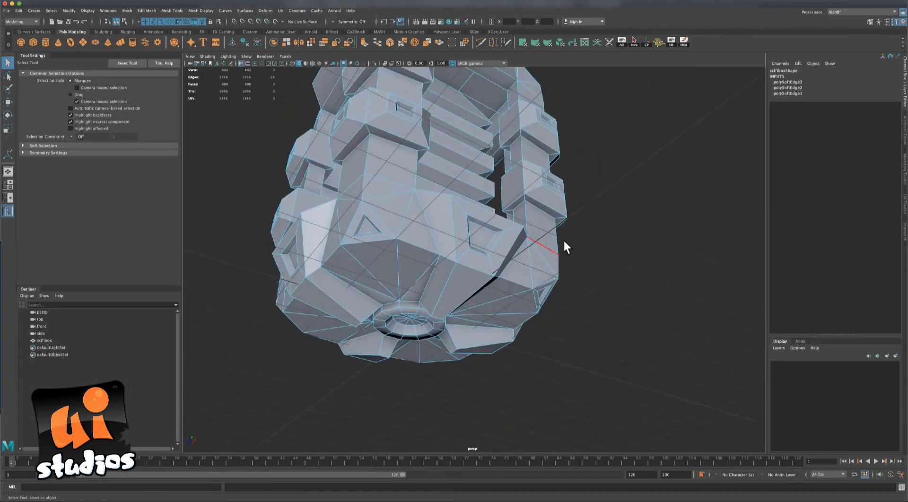
{"action": "left_click", "coordinate": [200, 11]}
{"action": "left_click", "coordinate": [220, 67]}
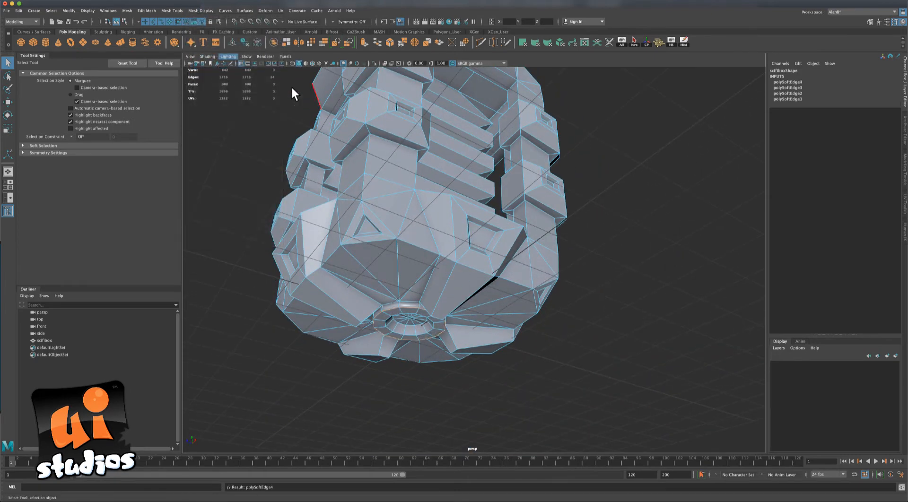
Return to object mode, deselect scifibox and orbit to check the shading.
{"action": "left_click_drag", "start_coordinate": [634, 222], "coordinate": [551, 252], "text": "alt"}
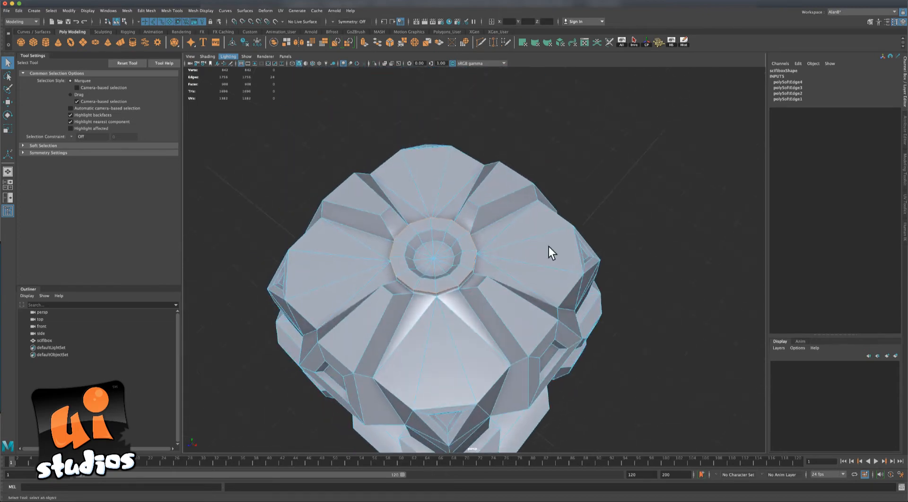
{"action": "right_click_drag", "start_coordinate": [460, 242], "coordinate": [511, 225]}
{"action": "left_click", "coordinate": [596, 185]}
{"action": "left_click_drag", "start_coordinate": [615, 232], "coordinate": [644, 218], "text": "alt"}
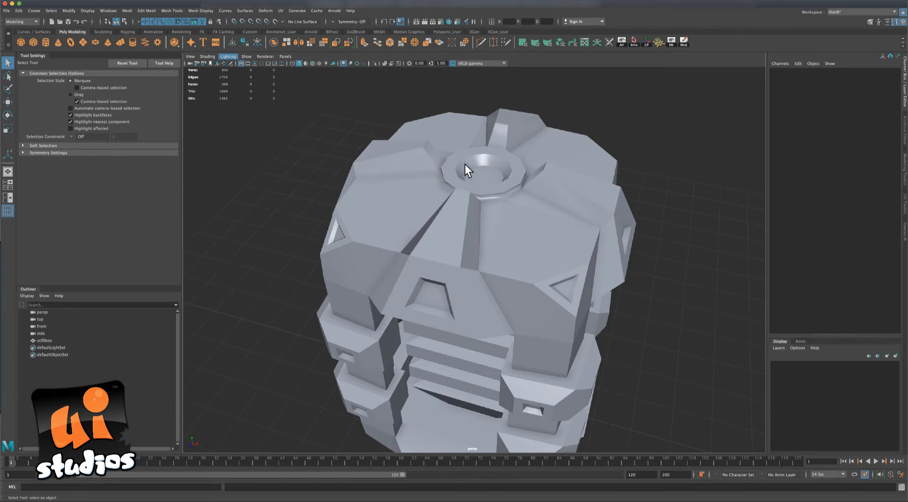
{"action": "left_click_drag", "start_coordinate": [519, 175], "coordinate": [607, 212], "text": "alt"}
{"action": "left_click_drag", "start_coordinate": [573, 156], "coordinate": [464, 193], "text": "alt"}
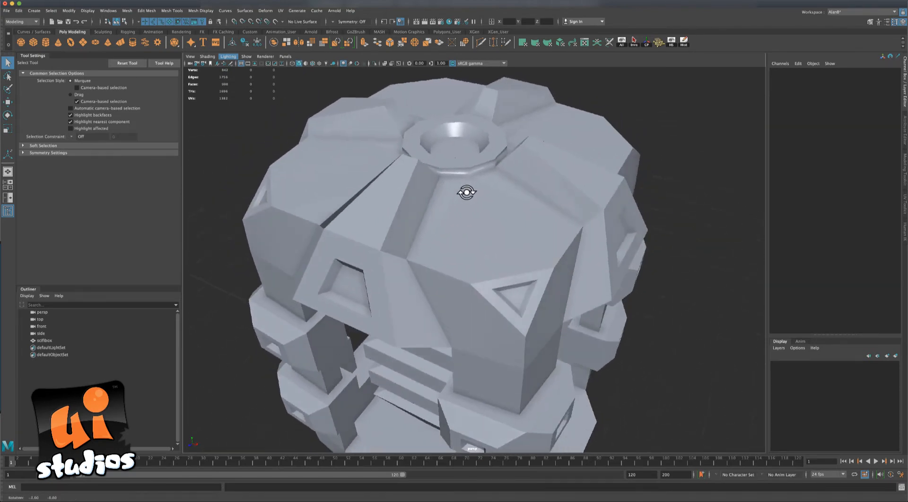
In edge mode, select more scifibox cap edges, mirrored with Object Y symmetry.
{"action": "left_click", "coordinate": [457, 166]}
{"action": "right_click", "coordinate": [461, 163]}
{"action": "left_click", "coordinate": [461, 144]}
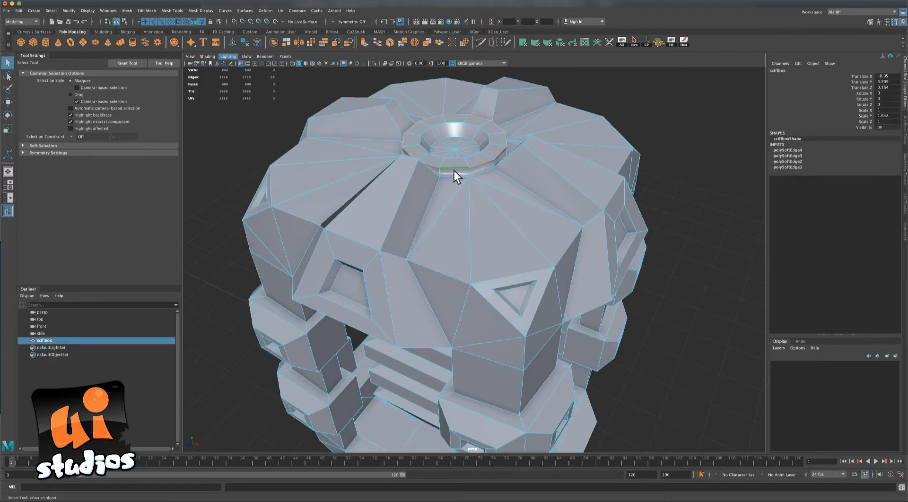
{"action": "left_click_drag", "start_coordinate": [490, 194], "coordinate": [396, 215], "text": "alt"}
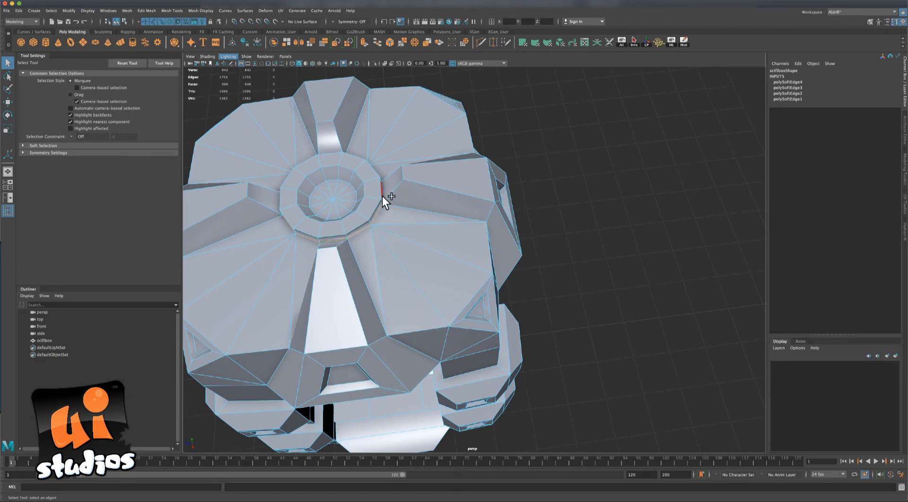
{"action": "left_click_drag", "start_coordinate": [382, 197], "coordinate": [318, 242], "text": "alt"}
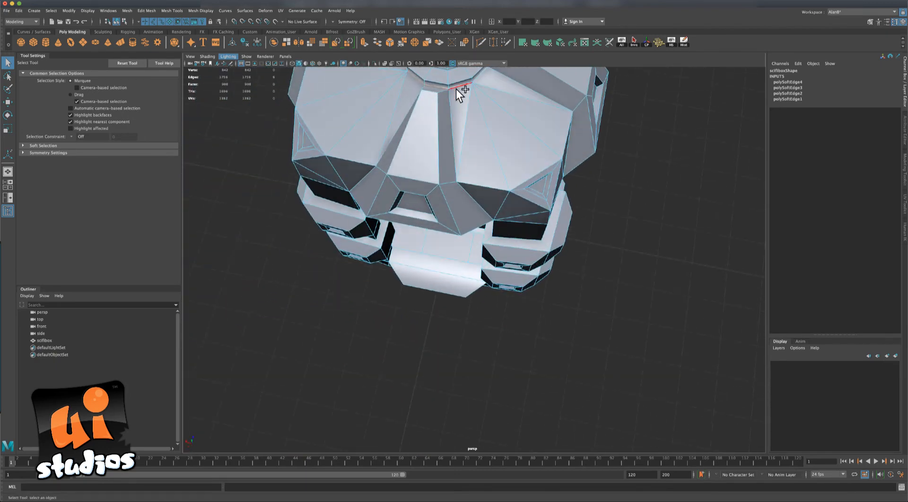
{"action": "left_click_drag", "start_coordinate": [523, 142], "coordinate": [456, 176], "text": "alt"}
{"action": "left_click", "coordinate": [386, 170], "text": "shift"}
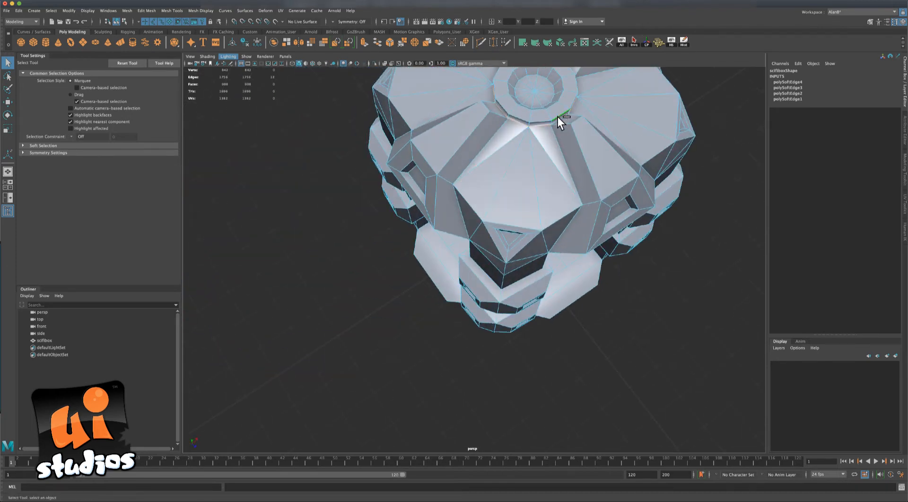
{"action": "left_click_drag", "start_coordinate": [516, 197], "coordinate": [444, 252], "text": "alt"}
{"action": "left_click", "coordinate": [331, 21]}
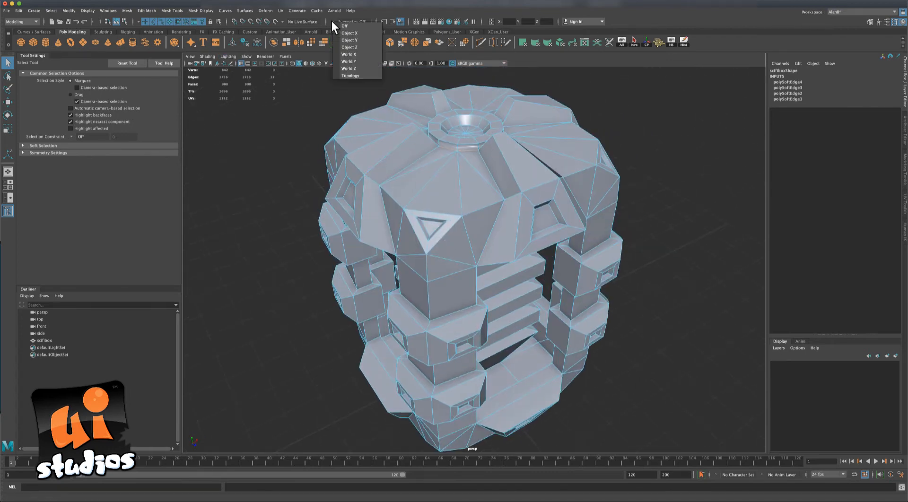
{"action": "left_click", "coordinate": [354, 40]}
{"action": "left_click_drag", "start_coordinate": [268, 135], "coordinate": [297, 83], "text": "alt"}
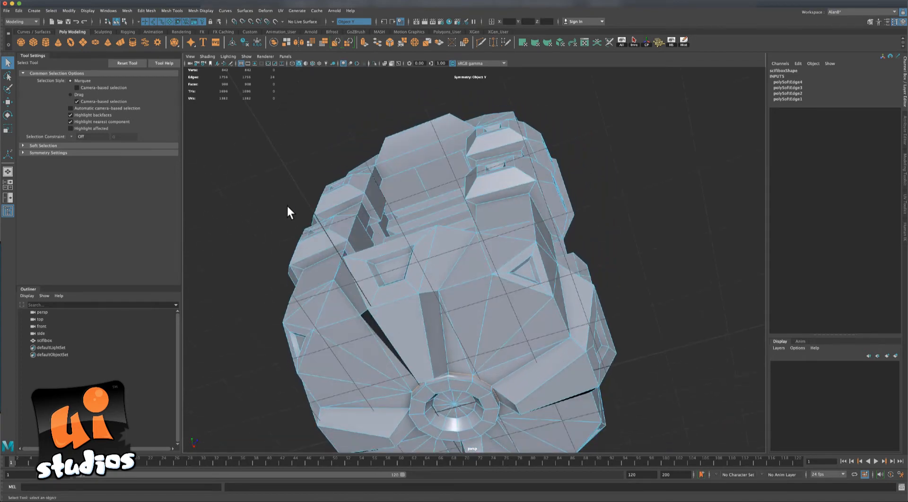
{"action": "left_click_drag", "start_coordinate": [287, 207], "coordinate": [273, 261], "text": "alt"}
Apply Harden/Soften Edge to the selected edges, creating polySoftEdge5, and return to Object Mode.
{"action": "left_click", "coordinate": [202, 11]}
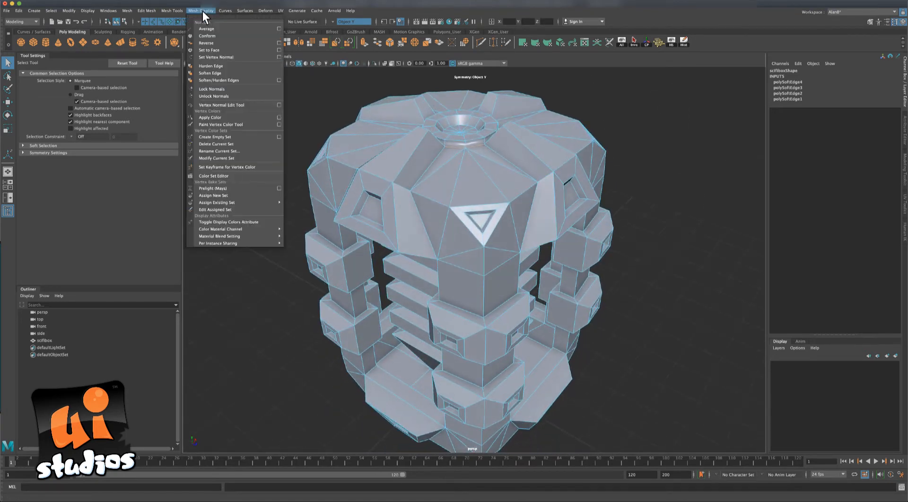
{"action": "left_click", "coordinate": [219, 71]}
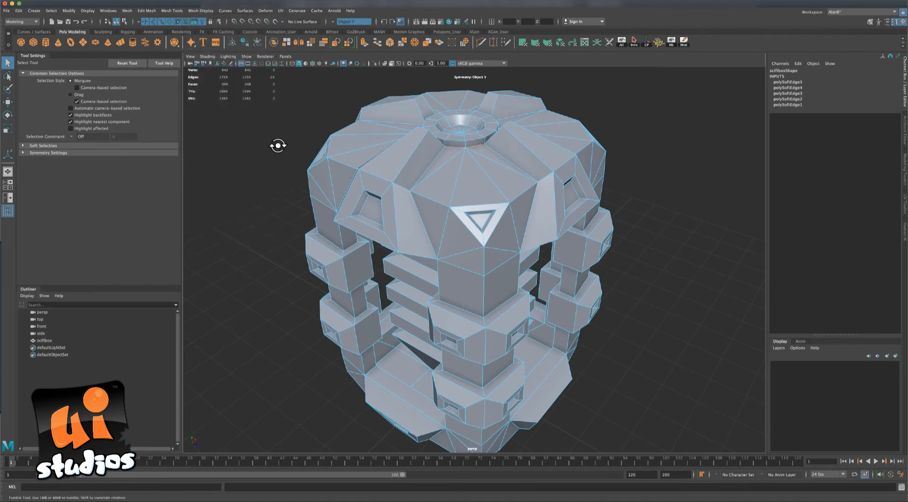
{"action": "left_click_drag", "start_coordinate": [274, 146], "coordinate": [339, 149], "text": "alt"}
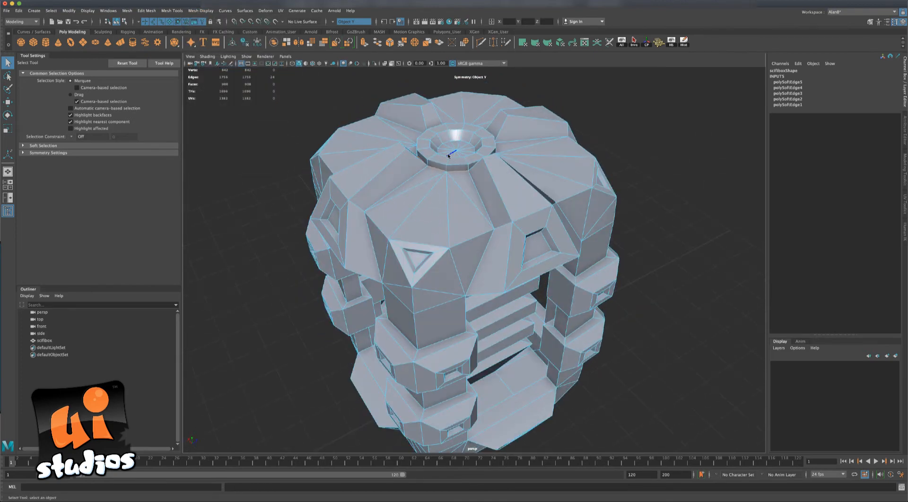
{"action": "right_click_drag", "start_coordinate": [448, 155], "coordinate": [481, 142]}
{"action": "left_click", "coordinate": [636, 136]}
{"action": "scroll", "coordinate": [642, 165], "scroll_direction": "down", "scroll_amount": 3}
{"action": "left_click_drag", "start_coordinate": [638, 170], "coordinate": [298, 168], "text": "alt"}
Export the selected scifibox over scifibox_low.fbx, then switch to Substance Painter.
{"action": "left_click", "coordinate": [367, 173]}
{"action": "left_click", "coordinate": [6, 10]}
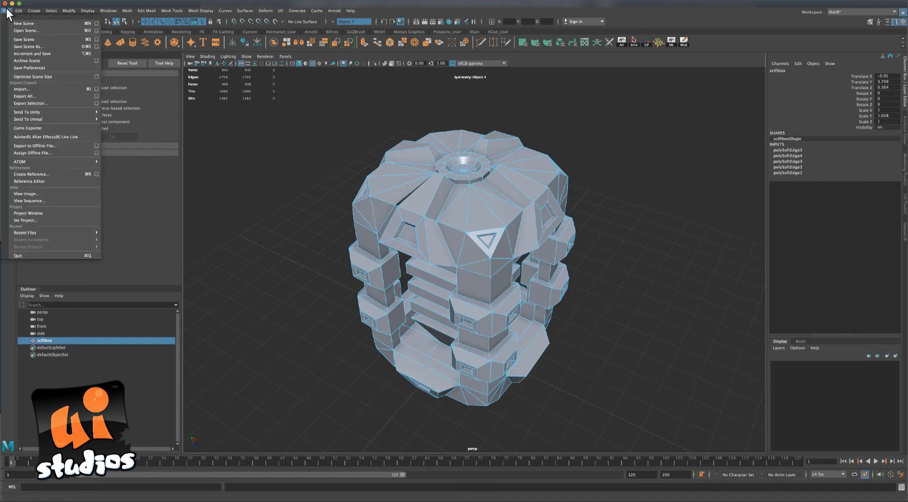
{"action": "left_click", "coordinate": [45, 103]}
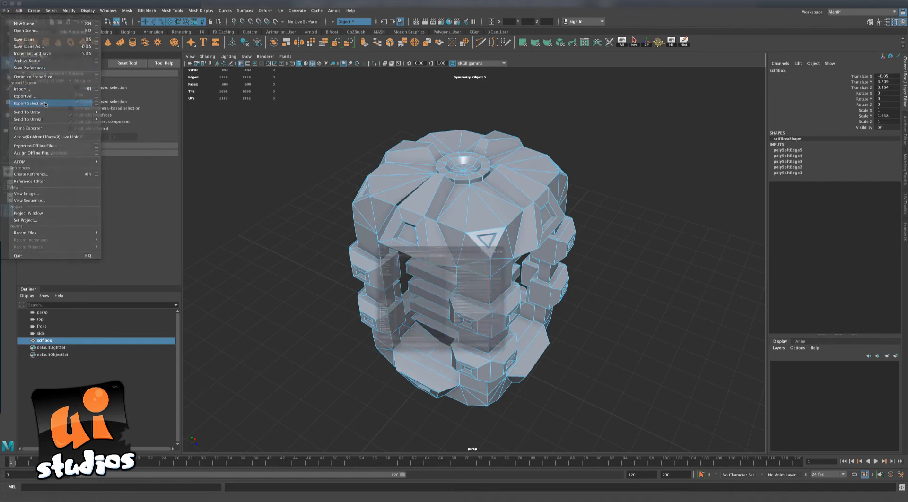
{"action": "double_click", "coordinate": [349, 194]}
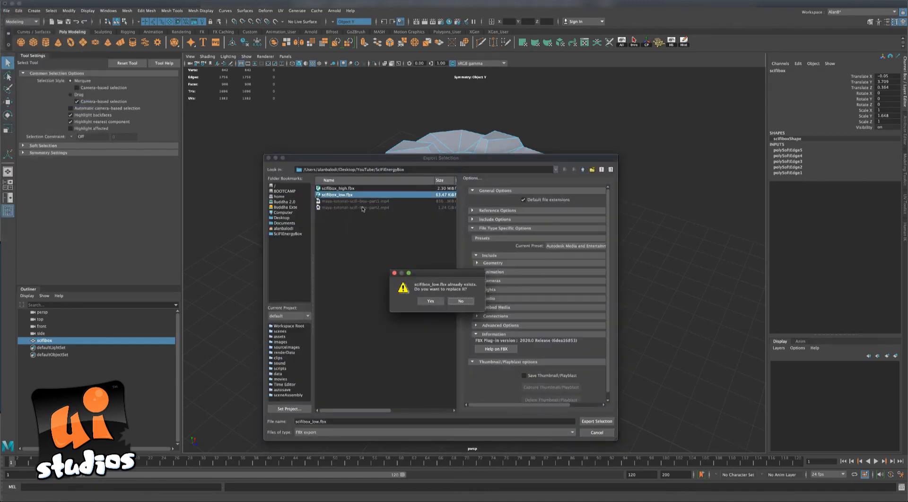
{"action": "left_click", "coordinate": [431, 301]}
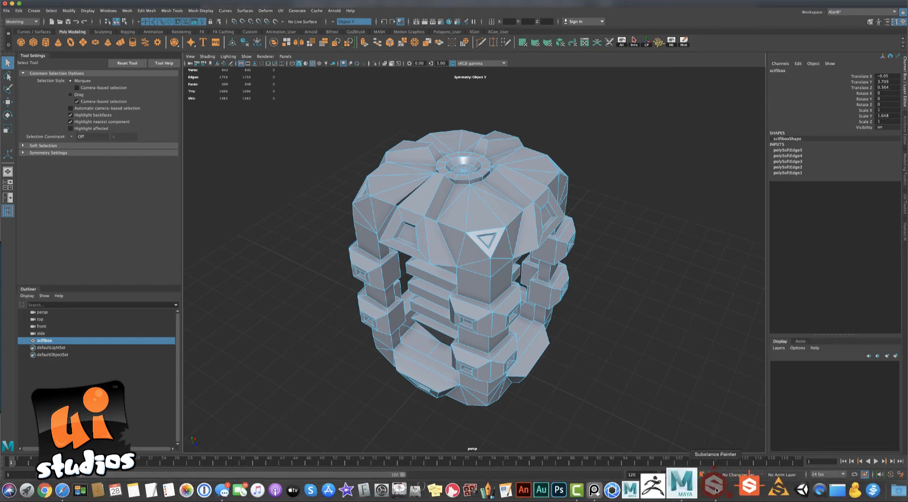
{"action": "left_click", "coordinate": [712, 487]}
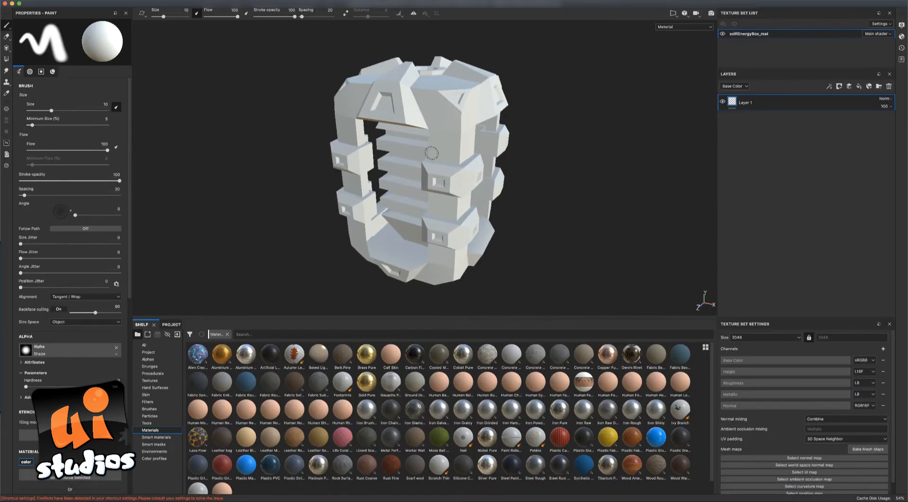
In Project configuration, swap the mesh to scifibox_low.fbx and reload the project.
{"action": "left_click_drag", "start_coordinate": [553, 149], "coordinate": [473, 127], "text": "alt"}
{"action": "left_click_drag", "start_coordinate": [245, 113], "coordinate": [251, 132], "text": "alt"}
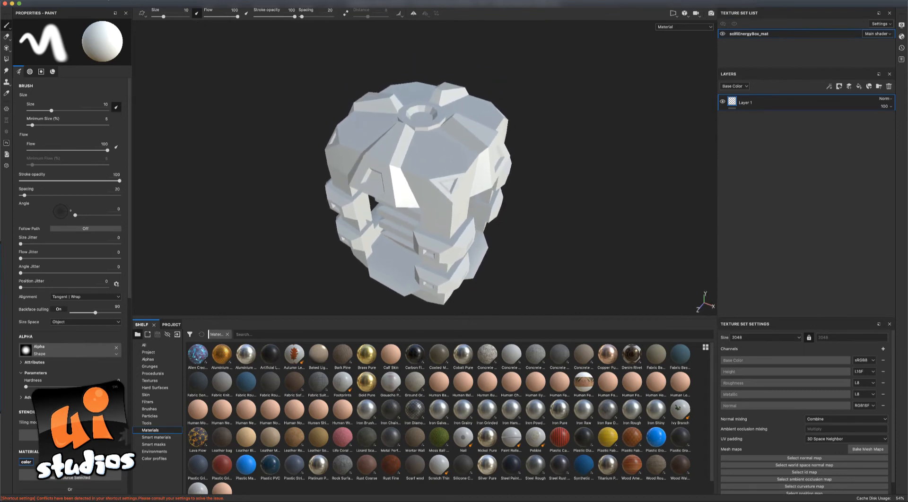
{"action": "left_click", "coordinate": [108, 0]}
{"action": "mouse_move", "coordinate": [126, 0]}
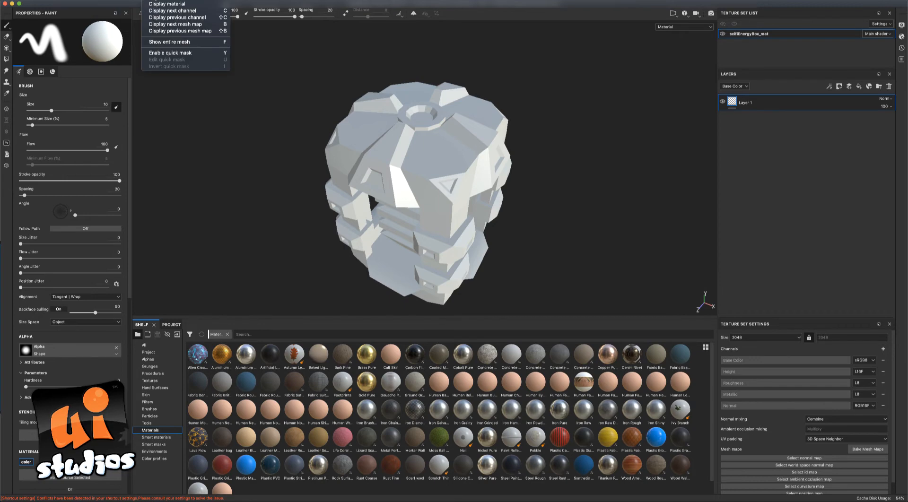
{"action": "mouse_move", "coordinate": [86, 1]}
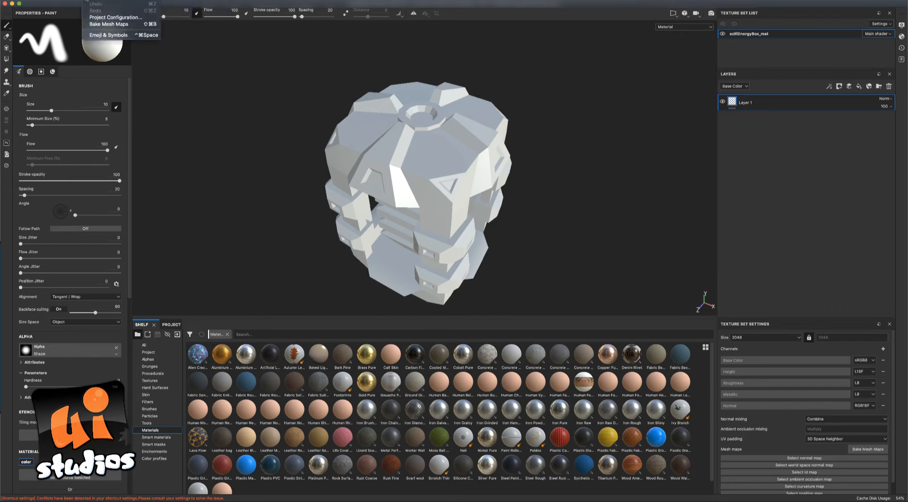
{"action": "left_click", "coordinate": [119, 17]}
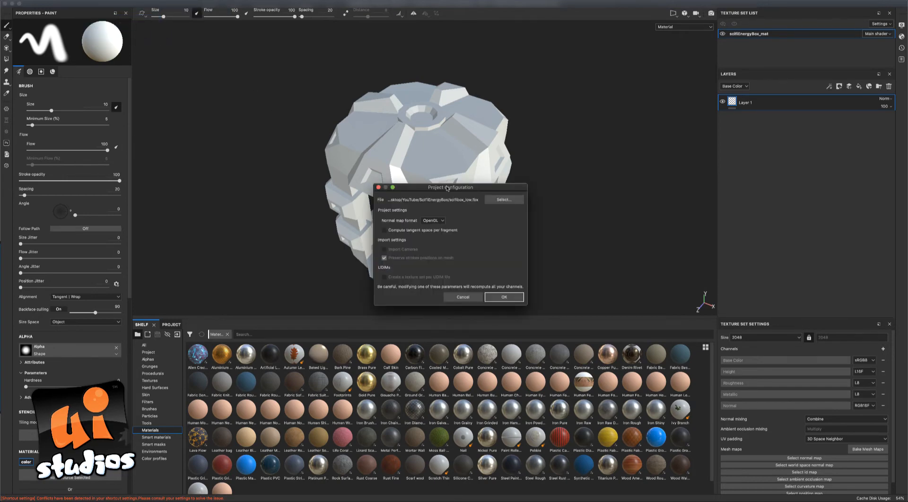
{"action": "left_click_drag", "start_coordinate": [447, 188], "coordinate": [348, 141]}
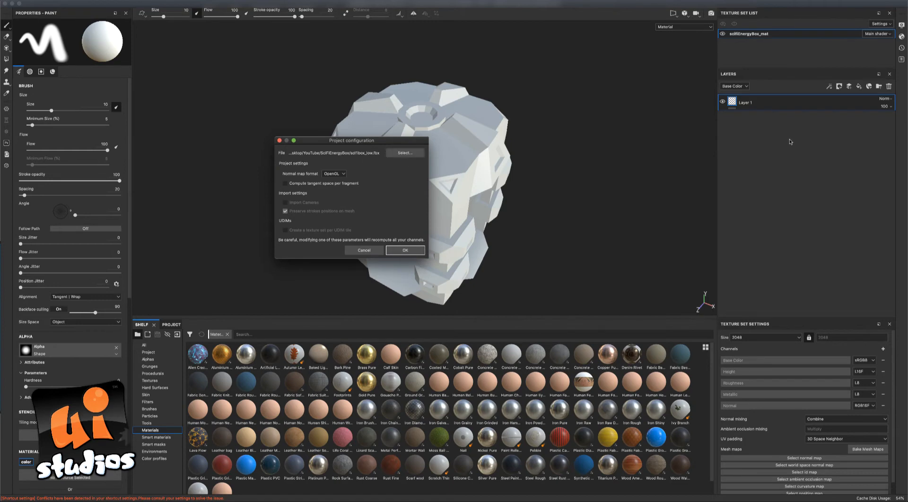
{"action": "left_click_drag", "start_coordinate": [381, 143], "coordinate": [556, 148]}
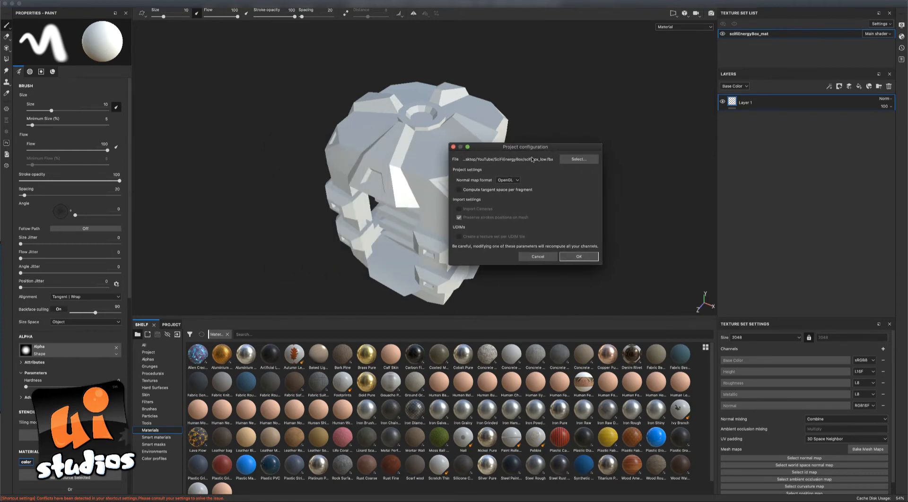
{"action": "left_click_drag", "start_coordinate": [552, 149], "coordinate": [547, 148]}
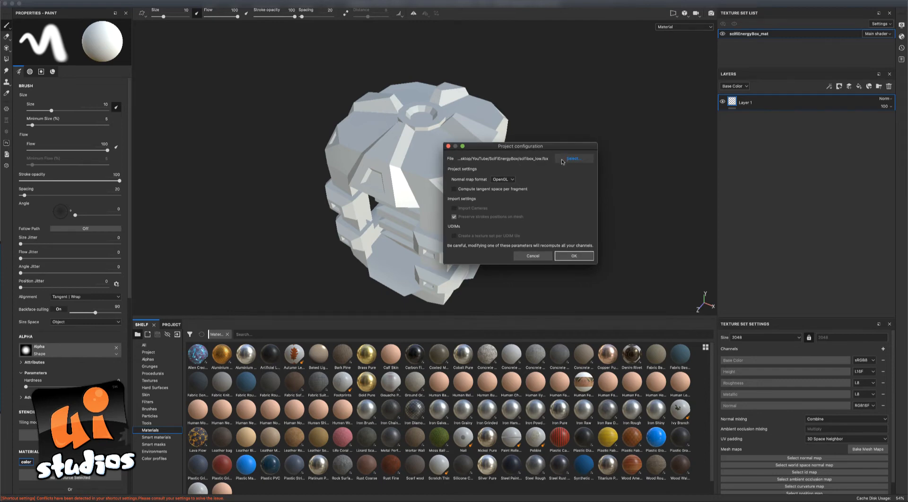
{"action": "left_click", "coordinate": [561, 160]}
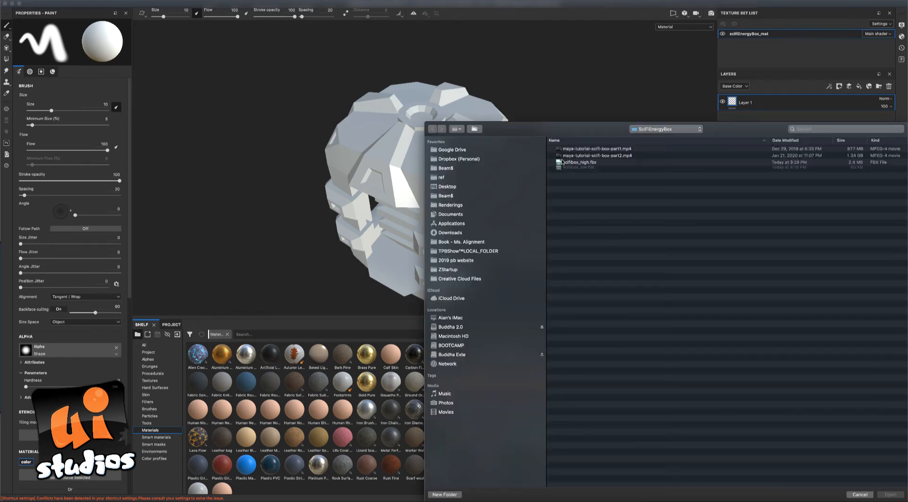
{"action": "double_click", "coordinate": [583, 172]}
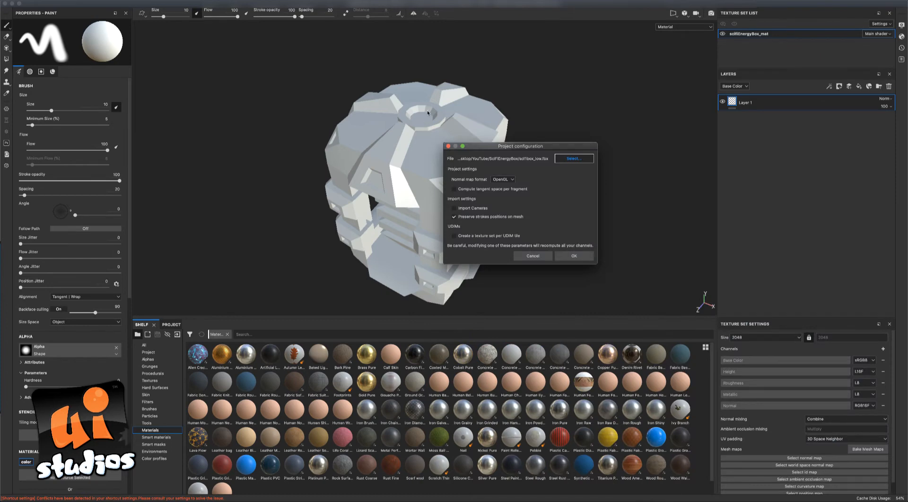
{"action": "left_click", "coordinate": [571, 256]}
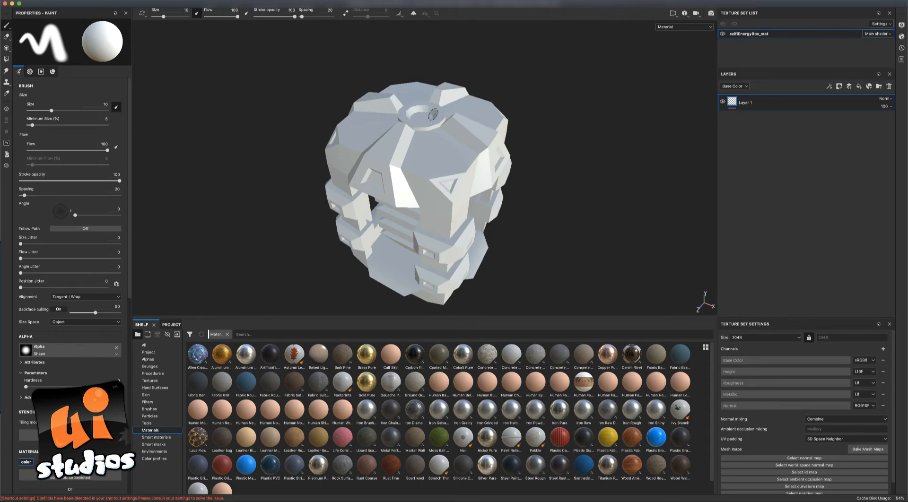
{"action": "left_click_drag", "start_coordinate": [577, 159], "coordinate": [640, 237], "text": "alt"}
Open Bake Mesh Maps for the scifiEnergyBox_mat texture set.
{"action": "left_click_drag", "start_coordinate": [622, 228], "coordinate": [591, 203], "text": "alt"}
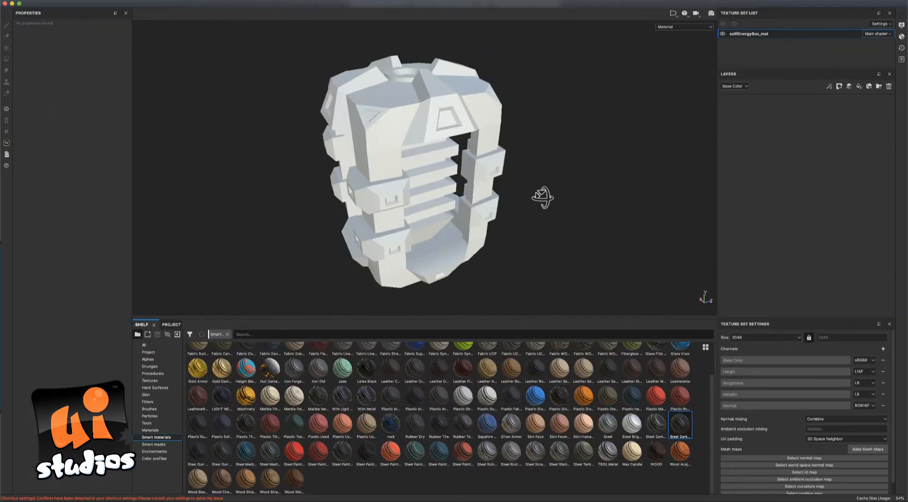
{"action": "mouse_move", "coordinate": [543, 199]}
{"action": "left_mouse_down", "text": "alt"}
{"action": "mouse_move", "coordinate": [569, 180]}
{"action": "mouse_move", "coordinate": [555, 181]}
{"action": "left_mouse_up", "text": "alt"}
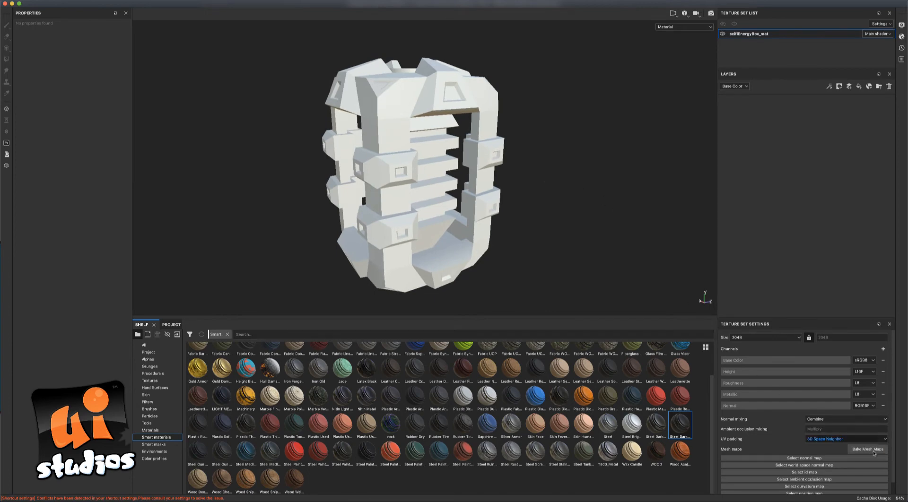
{"action": "left_click_drag", "start_coordinate": [543, 231], "coordinate": [502, 243], "text": "alt"}
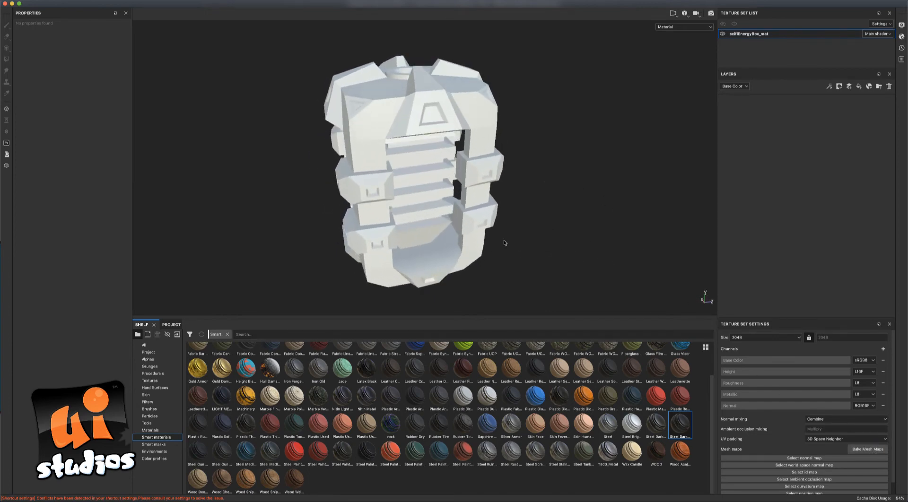
{"action": "left_click", "coordinate": [850, 451]}
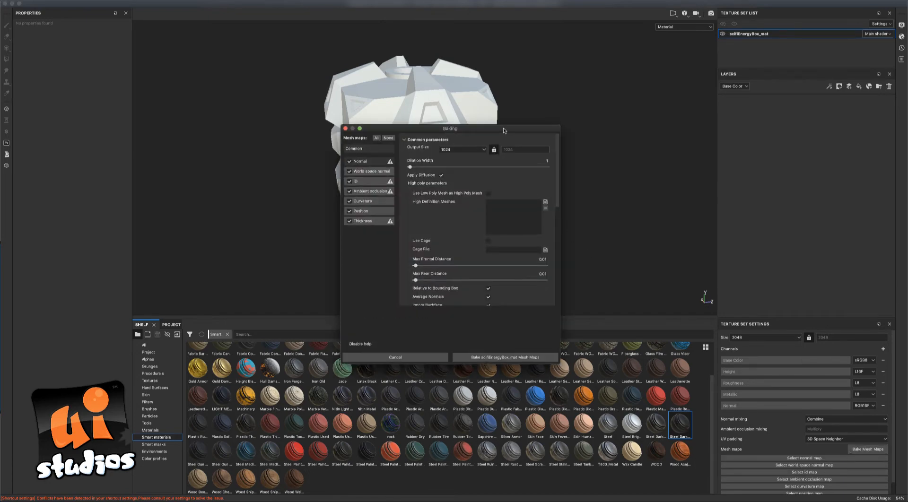
Bake the scifiEnergyBox_mat mesh maps at 2048 output size and dismiss the summary.
{"action": "left_click_drag", "start_coordinate": [504, 131], "coordinate": [598, 133]}
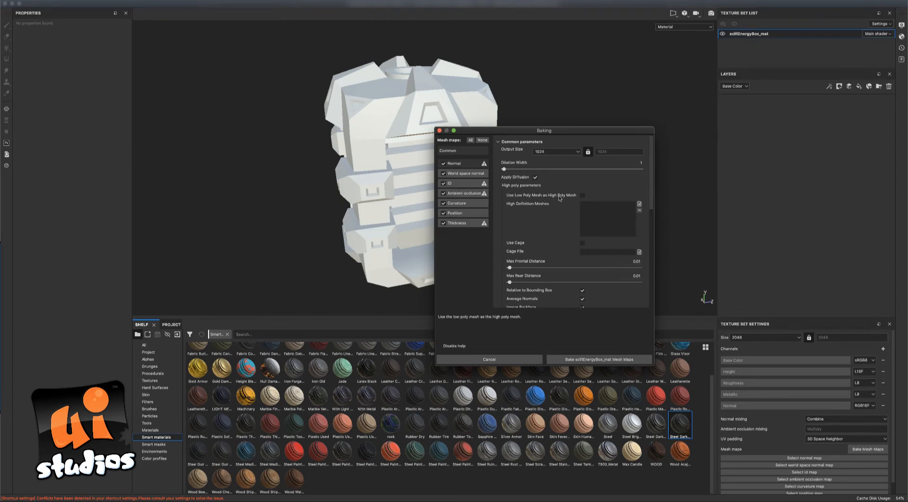
{"action": "left_click", "coordinate": [557, 152]}
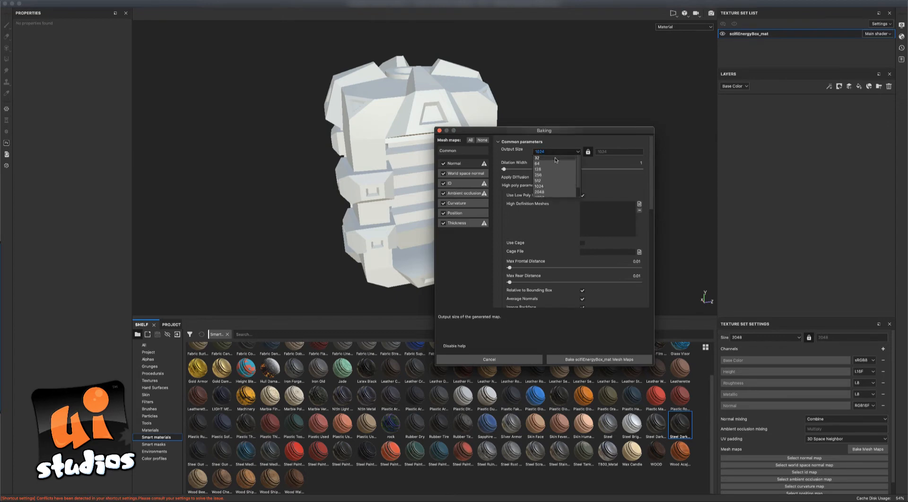
{"action": "left_click", "coordinate": [555, 192]}
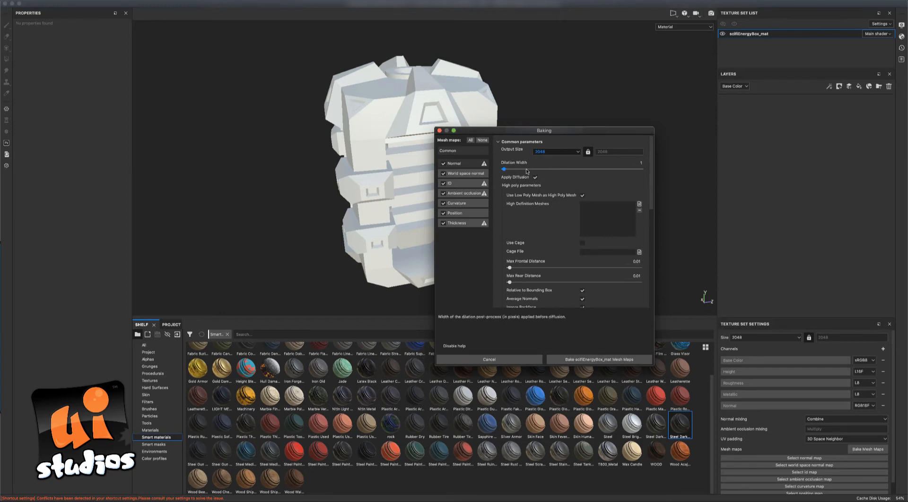
{"action": "left_click", "coordinate": [558, 358]}
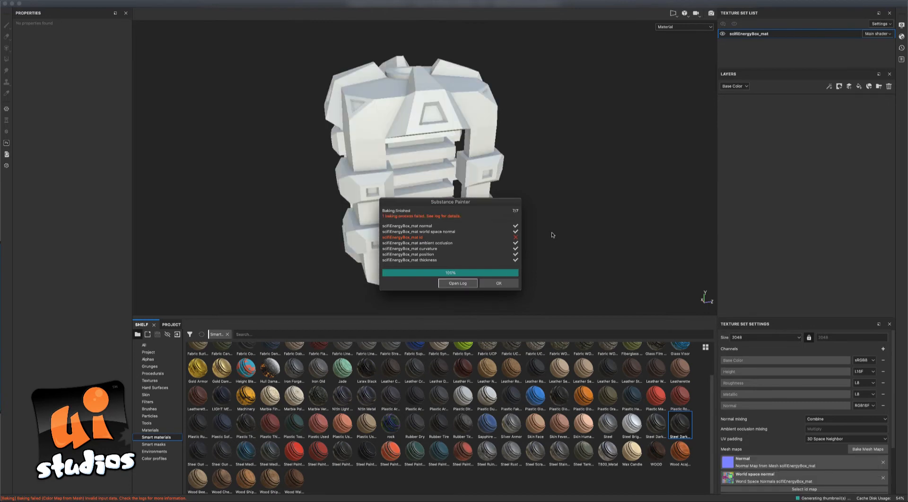
{"action": "left_click", "coordinate": [498, 283]}
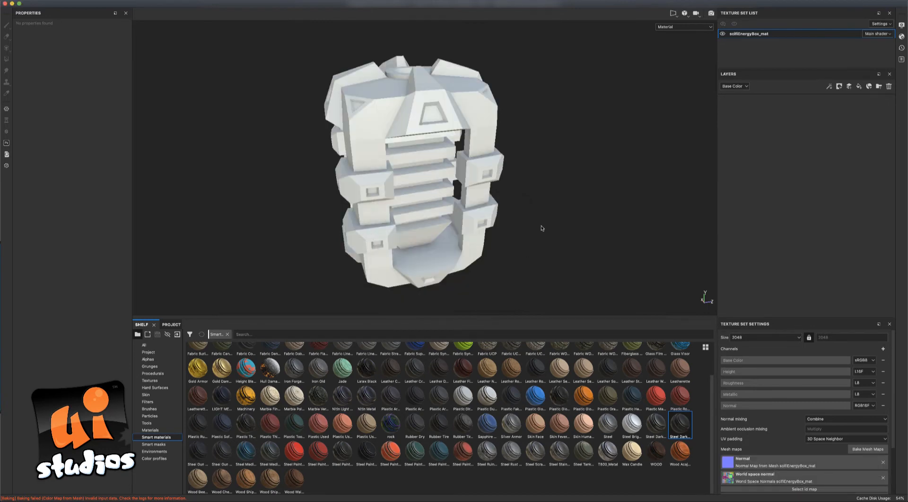
{"action": "left_click_drag", "start_coordinate": [541, 225], "coordinate": [608, 235], "text": "alt"}
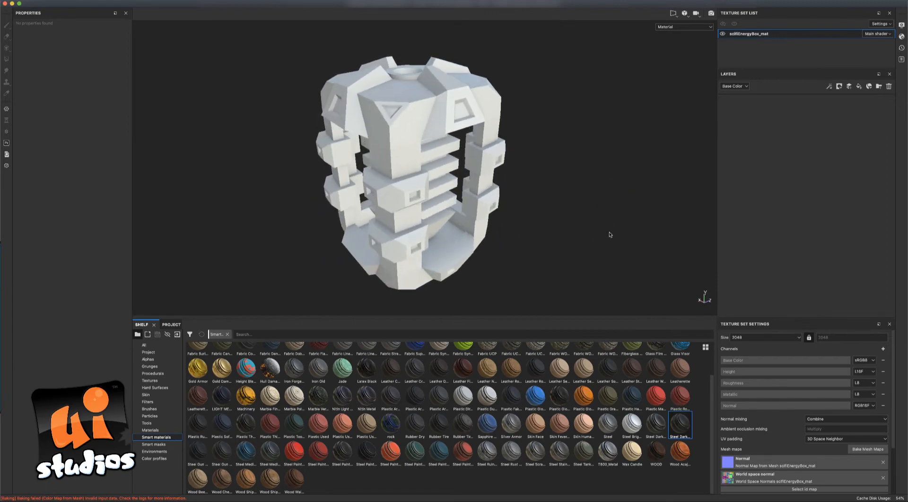
{"action": "scroll", "coordinate": [897, 414], "scroll_direction": "down", "scroll_amount": 3}
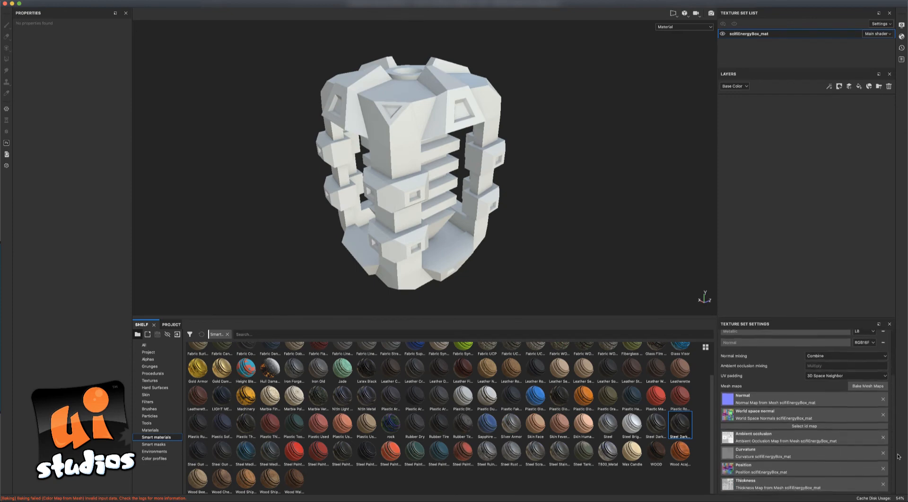
{"action": "left_click_drag", "start_coordinate": [591, 227], "coordinate": [481, 224], "text": "alt"}
{"action": "left_click_drag", "start_coordinate": [369, 227], "coordinate": [566, 212], "text": "alt"}
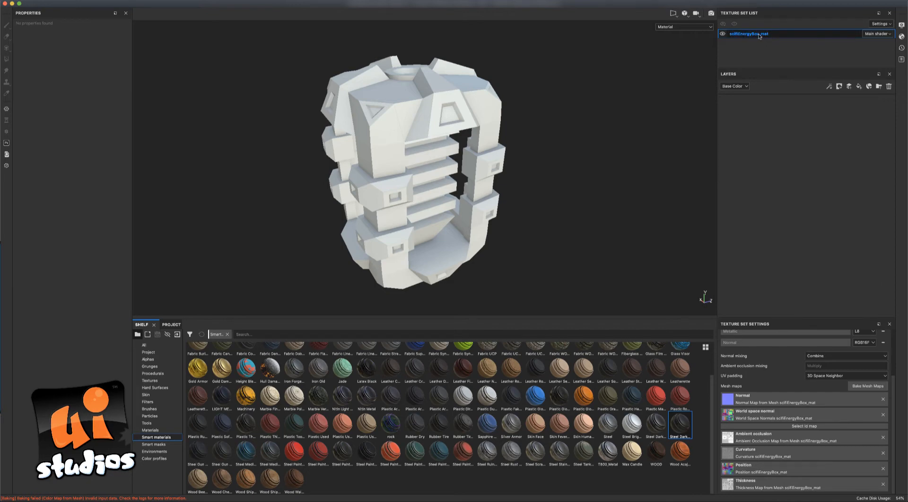
{"action": "left_click_drag", "start_coordinate": [606, 106], "coordinate": [489, 116], "text": "alt"}
{"action": "left_click_drag", "start_coordinate": [539, 153], "coordinate": [385, 119], "text": "alt"}
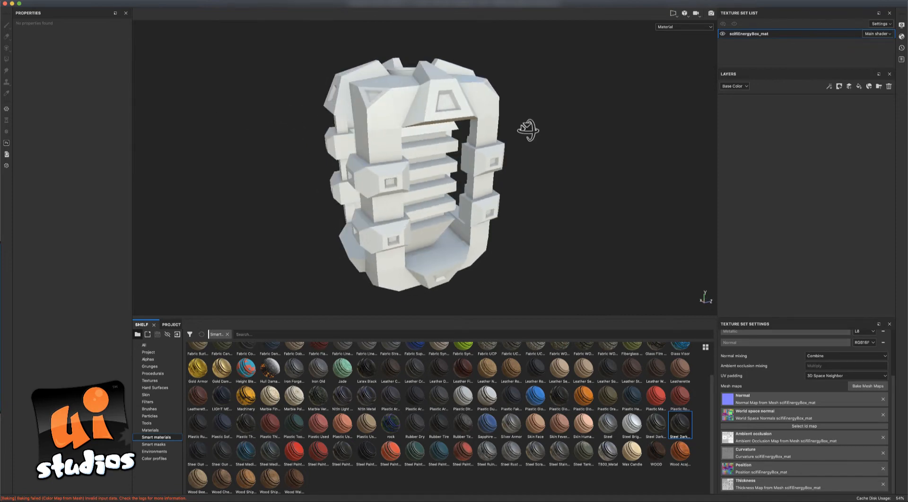
{"action": "left_click_drag", "start_coordinate": [528, 129], "coordinate": [273, 146], "text": "alt"}
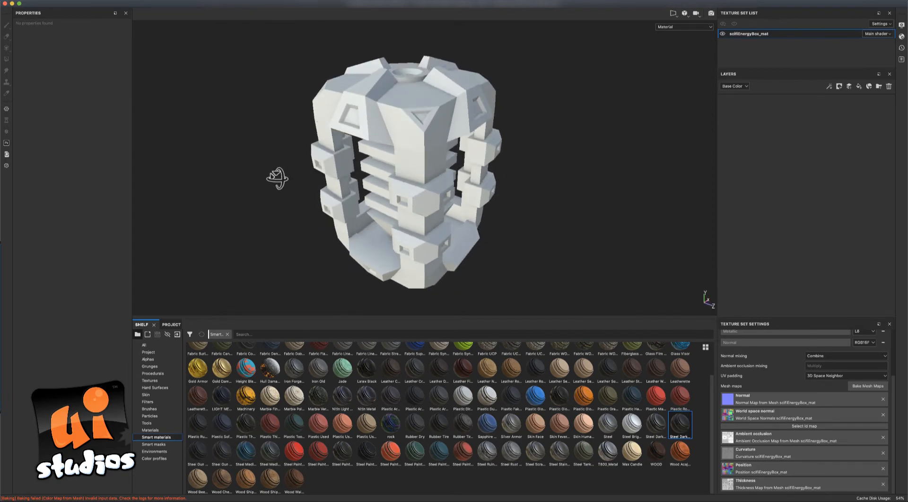
{"action": "left_click_drag", "start_coordinate": [277, 178], "coordinate": [312, 178], "text": "alt"}
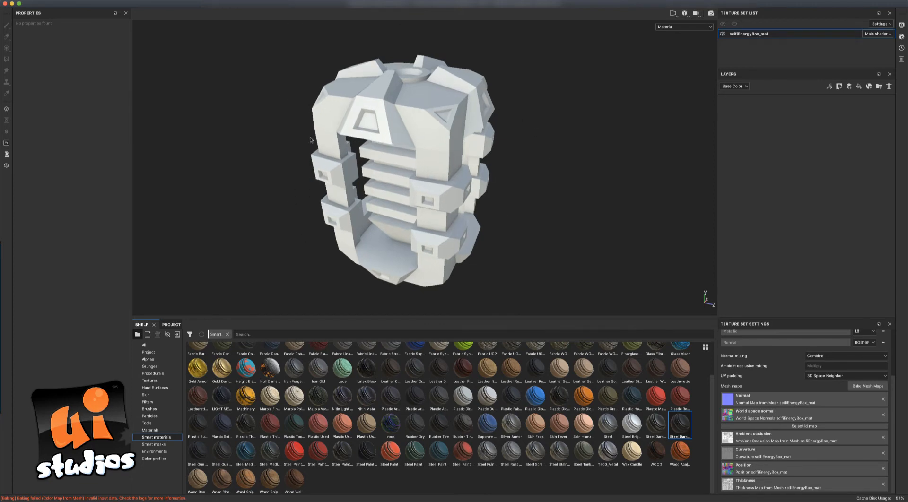
{"action": "left_click_drag", "start_coordinate": [319, 213], "coordinate": [294, 211], "text": "alt"}
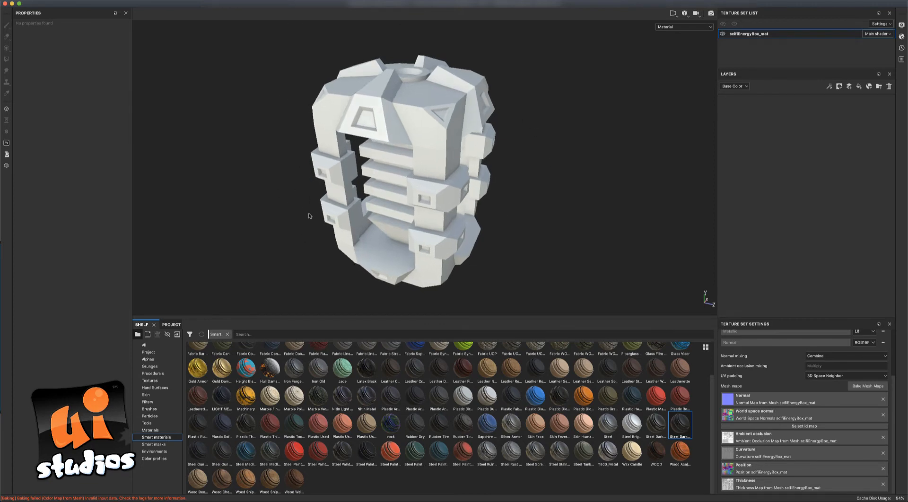
{"action": "left_click_drag", "start_coordinate": [507, 221], "coordinate": [532, 212], "text": "alt"}
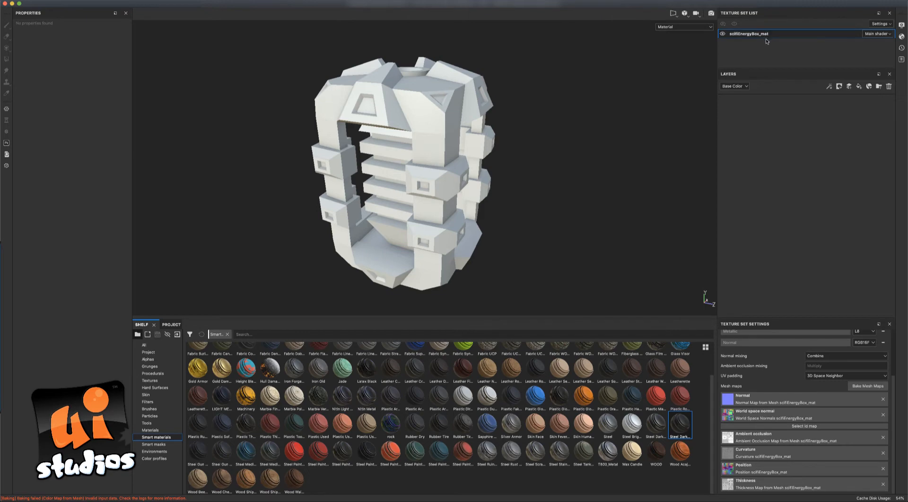
{"action": "double_click", "coordinate": [745, 35]}
{"action": "left_click_drag", "start_coordinate": [584, 134], "coordinate": [564, 137], "text": "alt"}
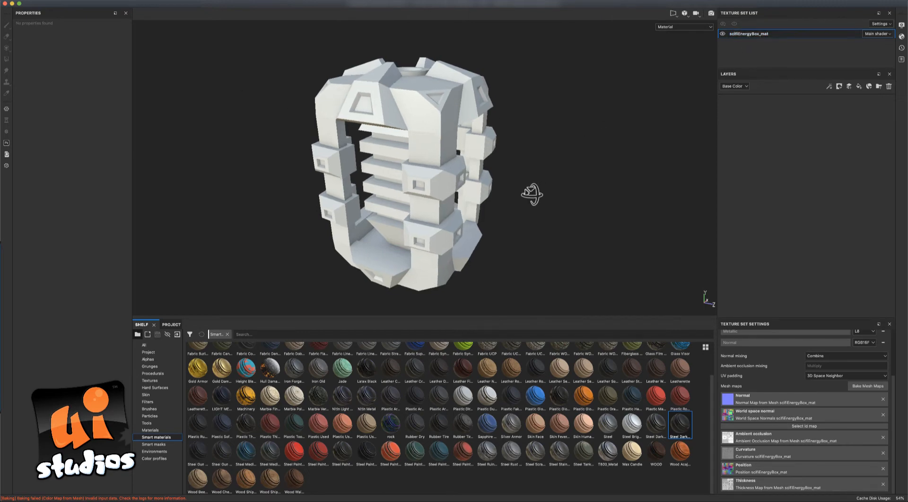
{"action": "left_click_drag", "start_coordinate": [531, 192], "coordinate": [528, 197], "text": "alt"}
{"action": "left_click_drag", "start_coordinate": [609, 118], "coordinate": [595, 145], "text": "alt"}
{"action": "left_click_drag", "start_coordinate": [556, 204], "coordinate": [529, 191], "text": "alt"}
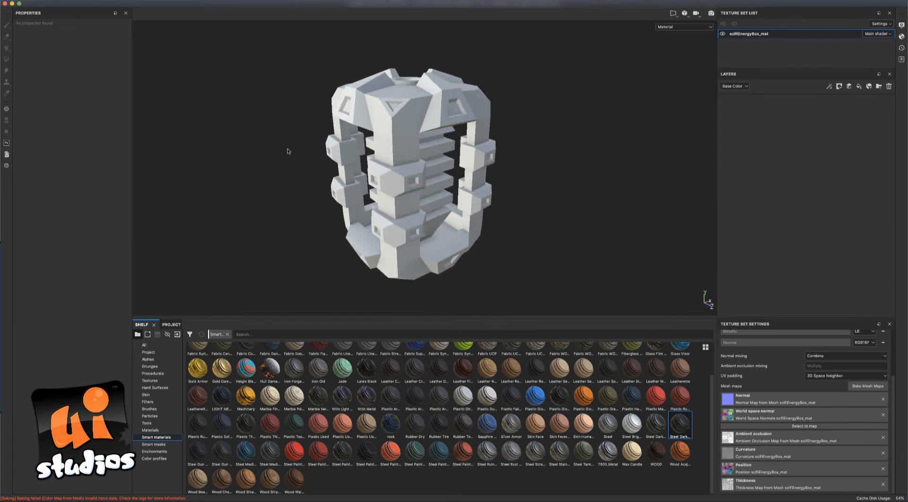
{"action": "left_click_drag", "start_coordinate": [287, 152], "coordinate": [267, 154], "text": "alt"}
{"action": "mouse_move", "coordinate": [563, 166]}
{"action": "left_mouse_down", "text": "alt"}
{"action": "mouse_move", "coordinate": [539, 166]}
{"action": "mouse_move", "coordinate": [544, 151]}
{"action": "mouse_move", "coordinate": [548, 160]}
{"action": "left_mouse_up", "text": "alt"}
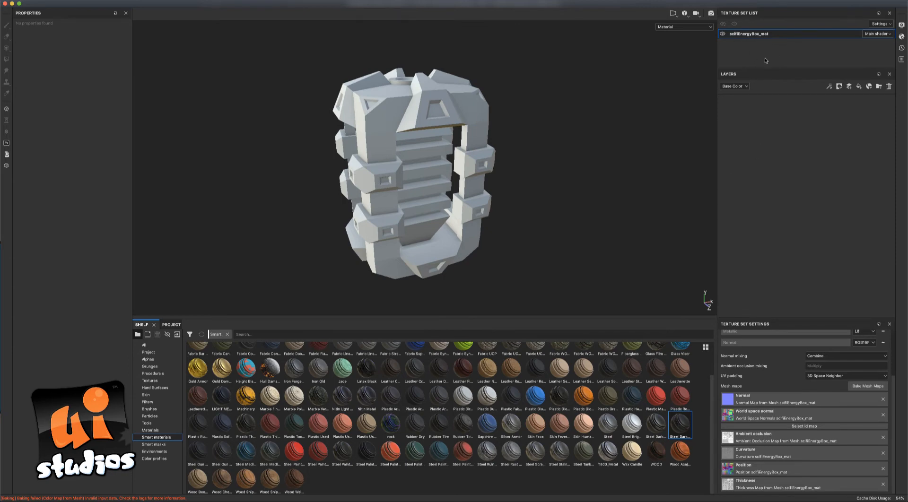
{"action": "left_click_drag", "start_coordinate": [662, 81], "coordinate": [547, 135], "text": "alt"}
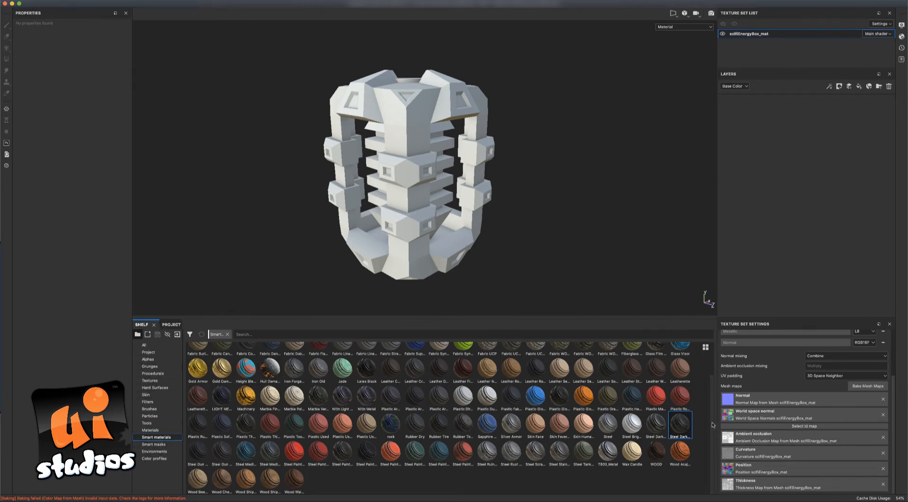
{"action": "scroll", "coordinate": [712, 386], "scroll_direction": "up", "scroll_amount": 2}
{"action": "scroll", "coordinate": [712, 386], "scroll_direction": "down", "scroll_amount": 2}
{"action": "mouse_move", "coordinate": [678, 427]}
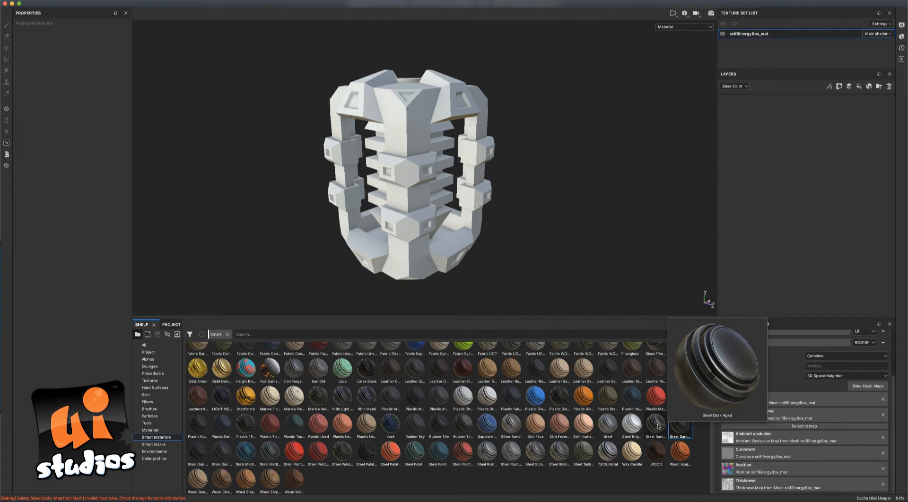
Apply the Steel Dark Aged smart material to the box and inspect it.
{"action": "left_click_drag", "start_coordinate": [657, 427], "coordinate": [780, 141]}
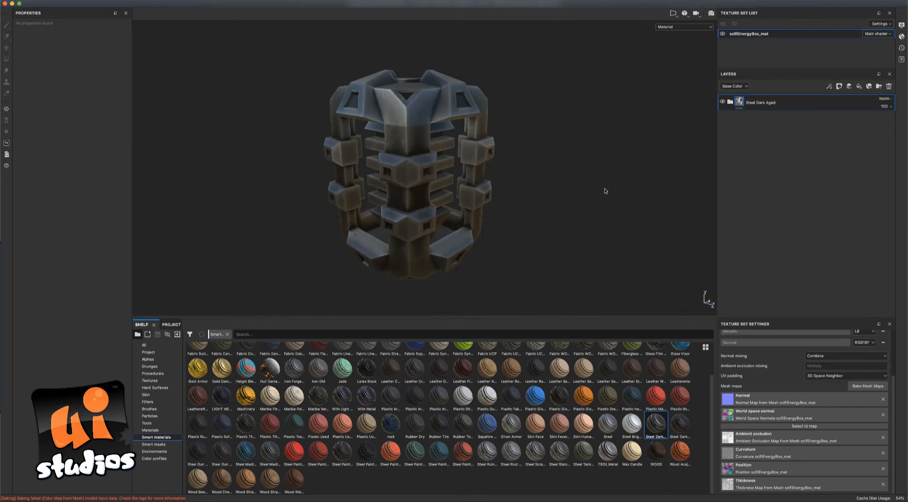
{"action": "left_click_drag", "start_coordinate": [573, 196], "coordinate": [634, 179], "text": "alt"}
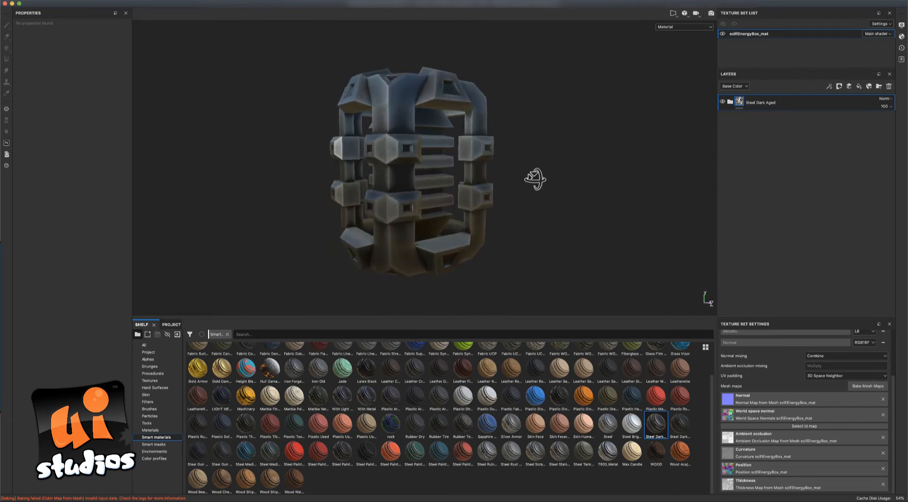
{"action": "left_click_drag", "start_coordinate": [535, 179], "coordinate": [394, 220], "text": "alt"}
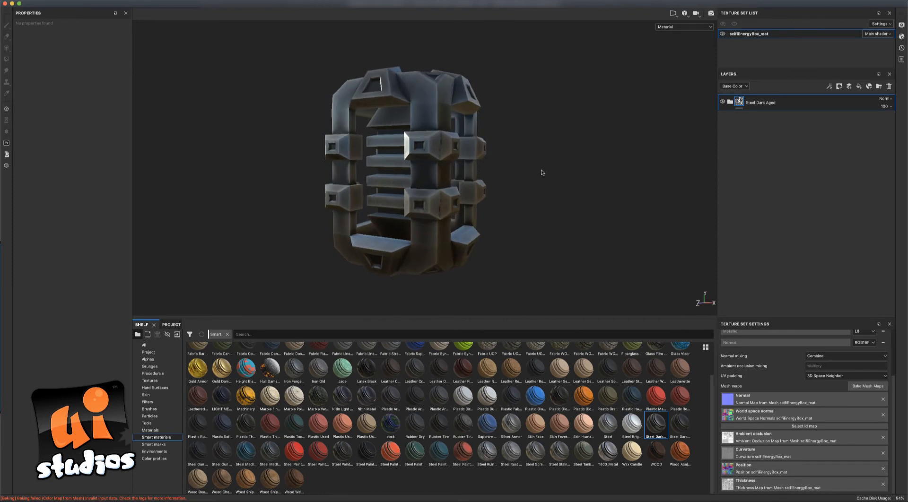
{"action": "right_click_drag", "start_coordinate": [540, 168], "coordinate": [577, 173], "text": "shift"}
{"action": "left_click_drag", "start_coordinate": [578, 175], "coordinate": [651, 196], "text": "alt"}
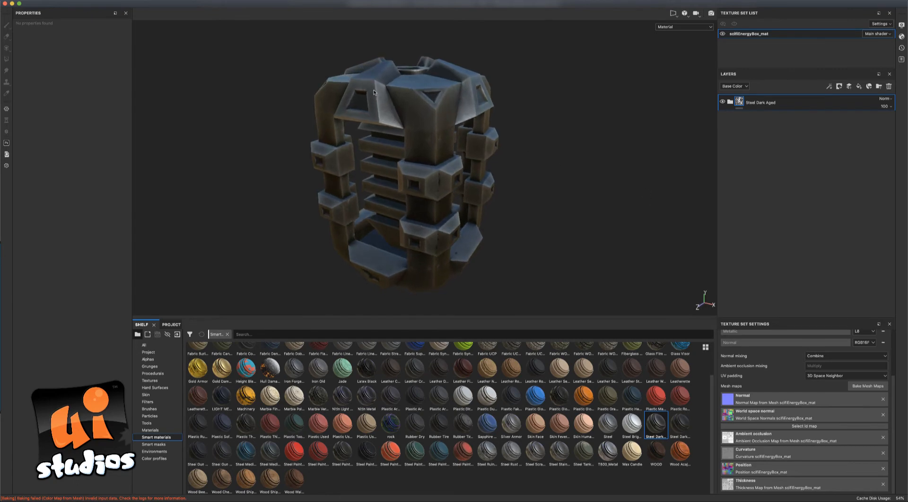
Inspect the dark steel from several angles and expand the Steel Dark Aged group.
{"action": "left_click_drag", "start_coordinate": [523, 125], "coordinate": [455, 124], "text": "alt"}
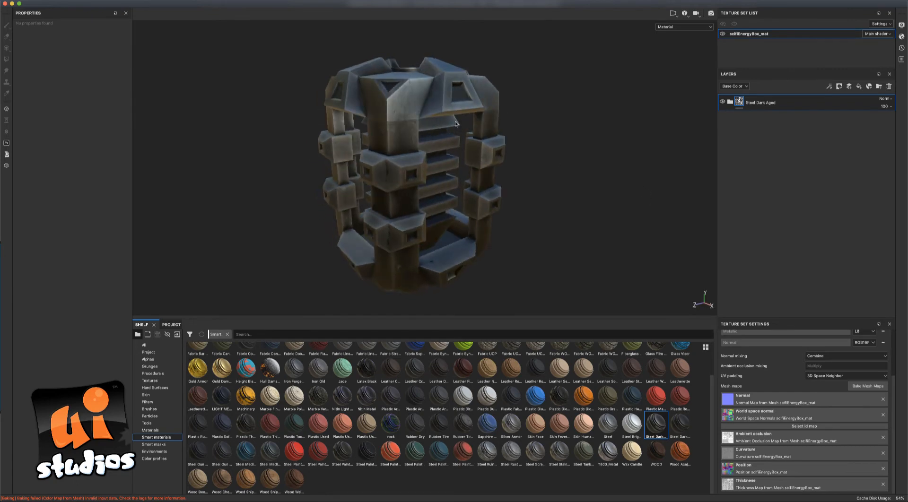
{"action": "left_click_drag", "start_coordinate": [407, 80], "coordinate": [348, 153], "text": "alt"}
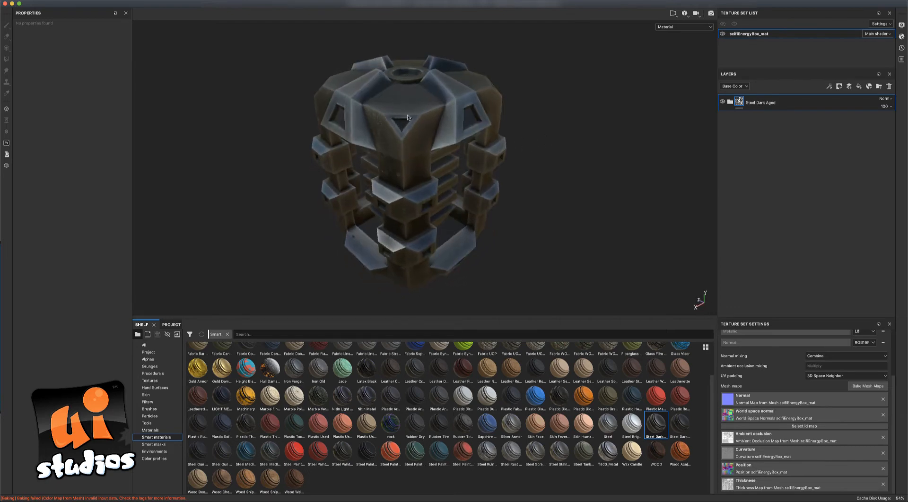
{"action": "left_click_drag", "start_coordinate": [537, 182], "coordinate": [598, 210], "text": "alt"}
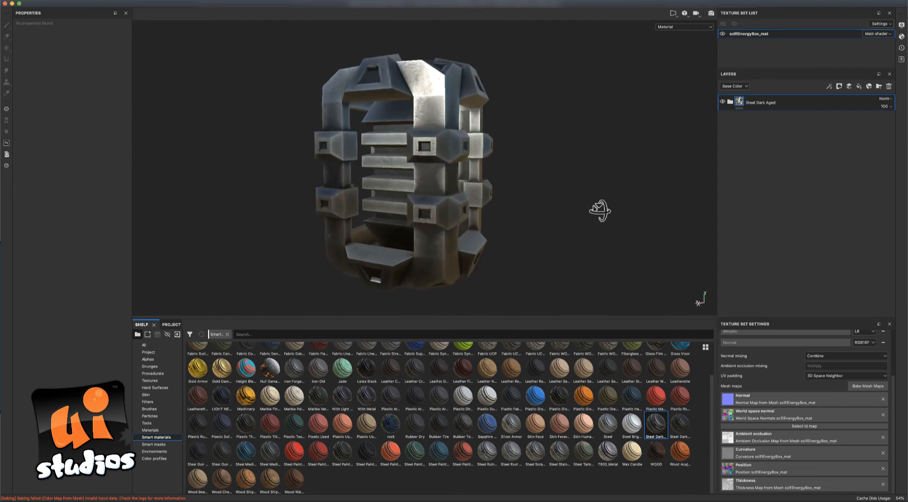
{"action": "left_click_drag", "start_coordinate": [270, 157], "coordinate": [336, 186], "text": "alt"}
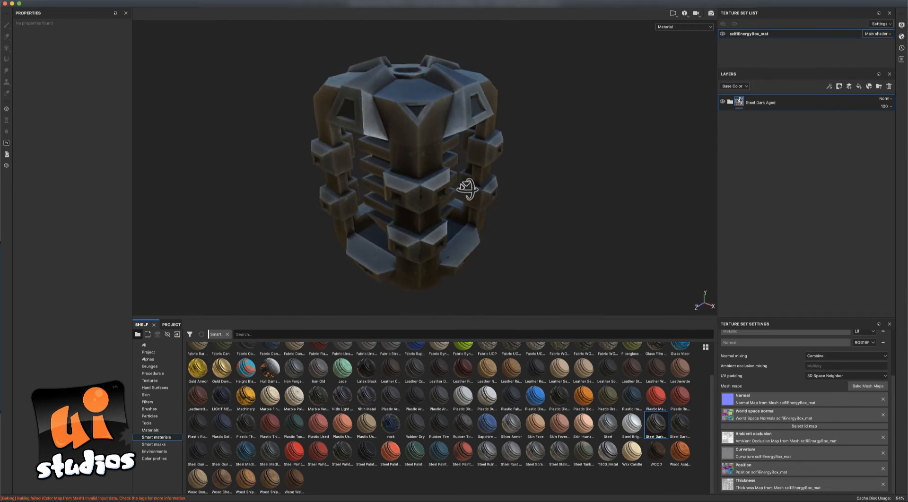
{"action": "left_click_drag", "start_coordinate": [304, 182], "coordinate": [248, 180], "text": "alt"}
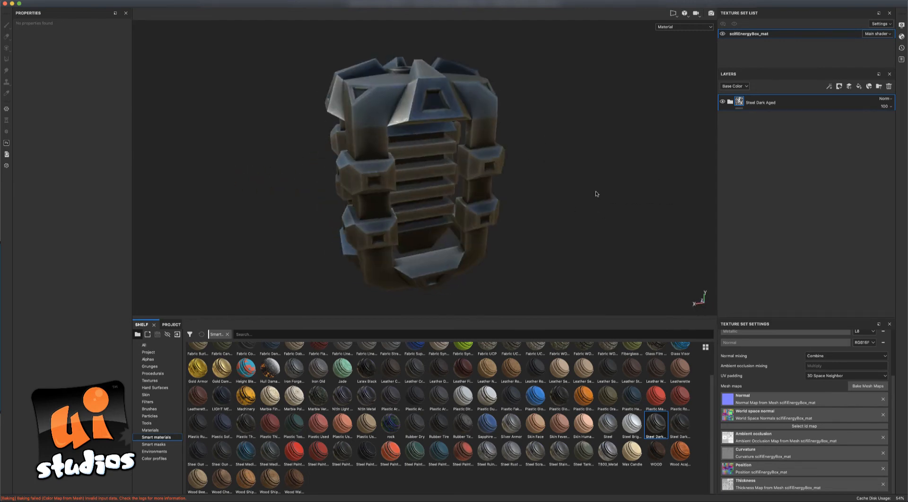
{"action": "left_click_drag", "start_coordinate": [306, 183], "coordinate": [334, 182], "text": "alt"}
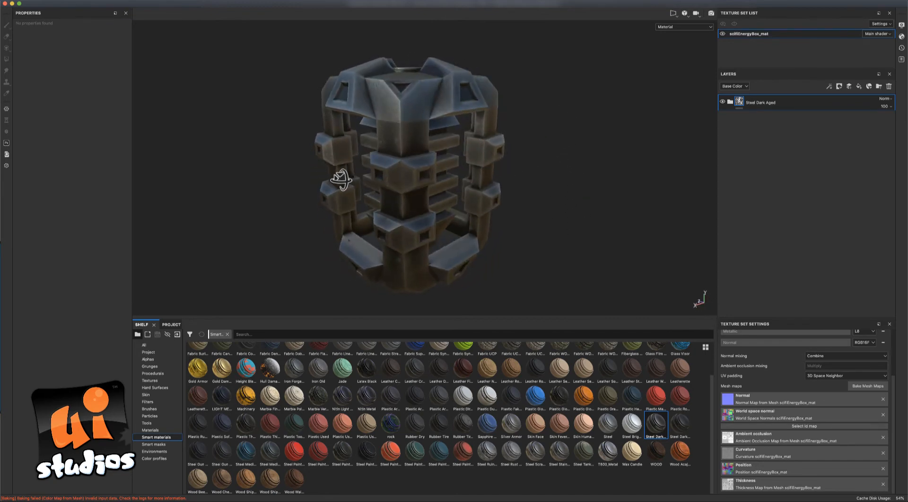
{"action": "left_click", "coordinate": [730, 102]}
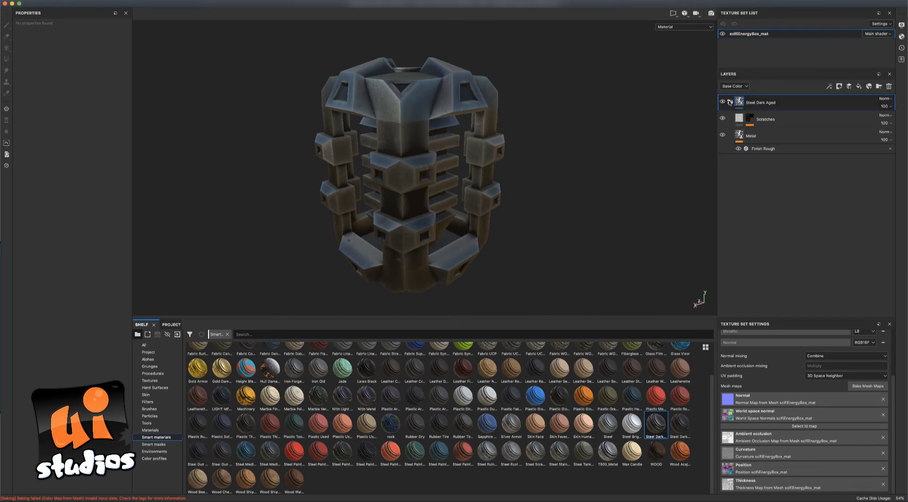
Add a Metal Edge Wear generator to the Metal layer's mask.
{"action": "left_click", "coordinate": [756, 139]}
{"action": "left_click", "coordinate": [722, 136]}
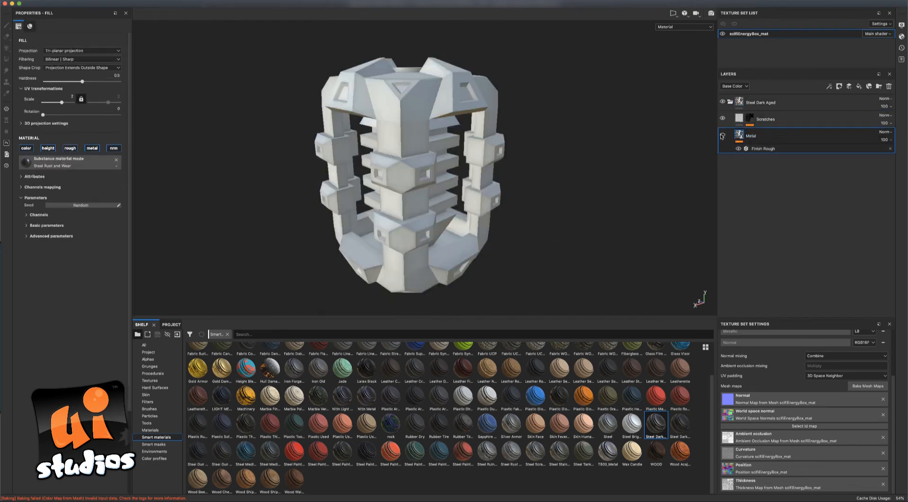
{"action": "left_click", "coordinate": [722, 136]}
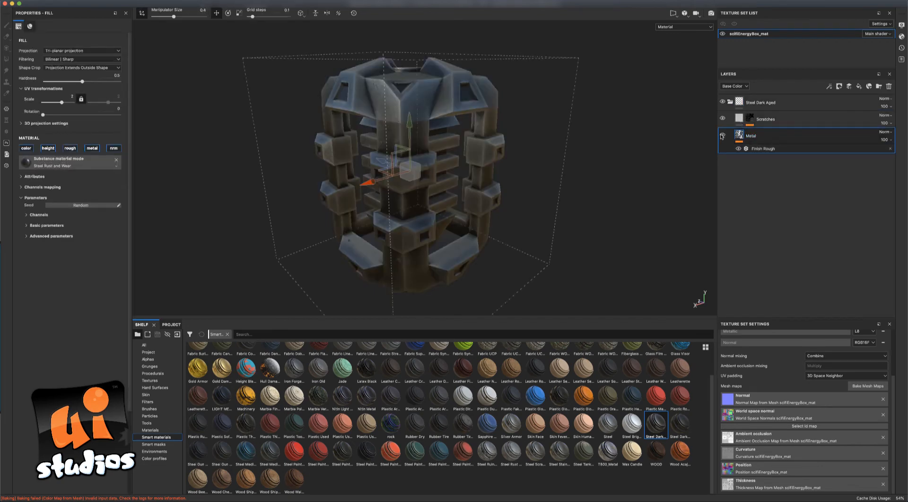
{"action": "right_click", "coordinate": [764, 150]}
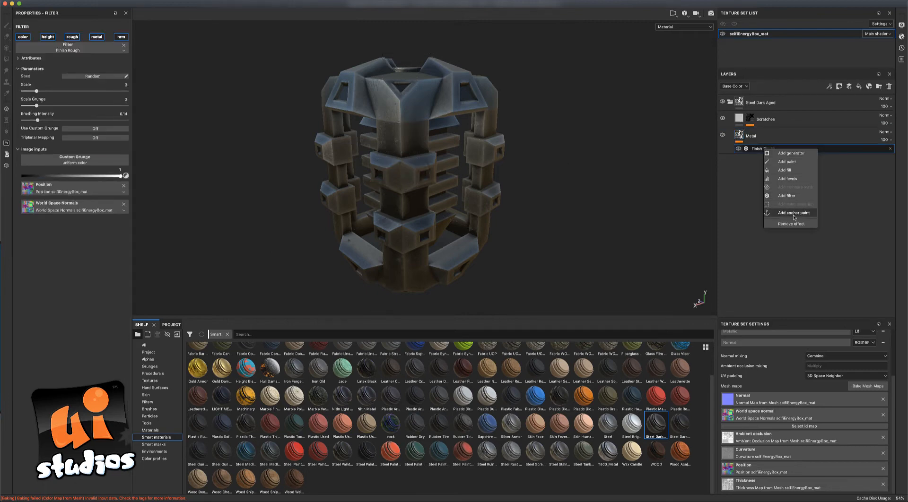
{"action": "left_click", "coordinate": [791, 153]}
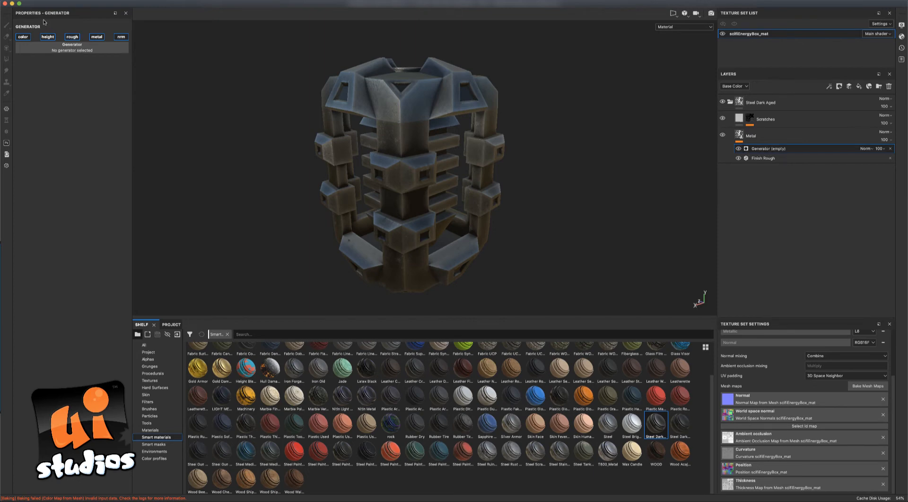
{"action": "left_click", "coordinate": [88, 51]}
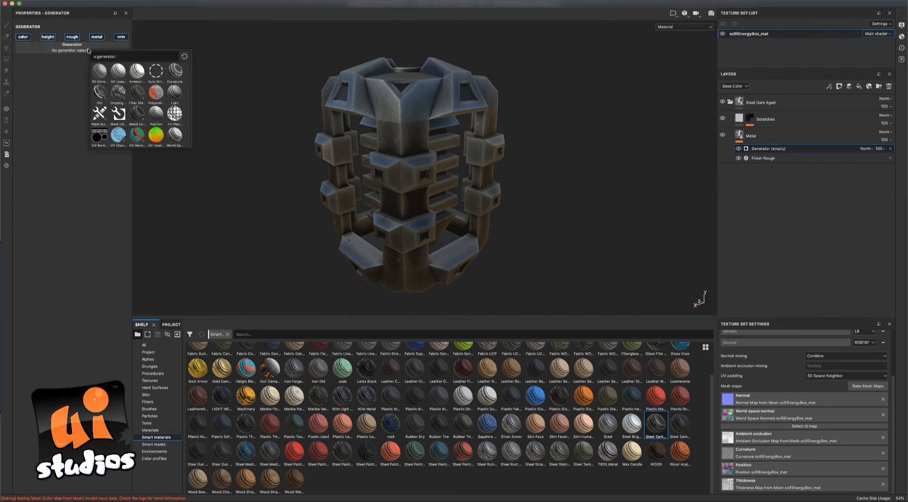
{"action": "left_click", "coordinate": [136, 112]}
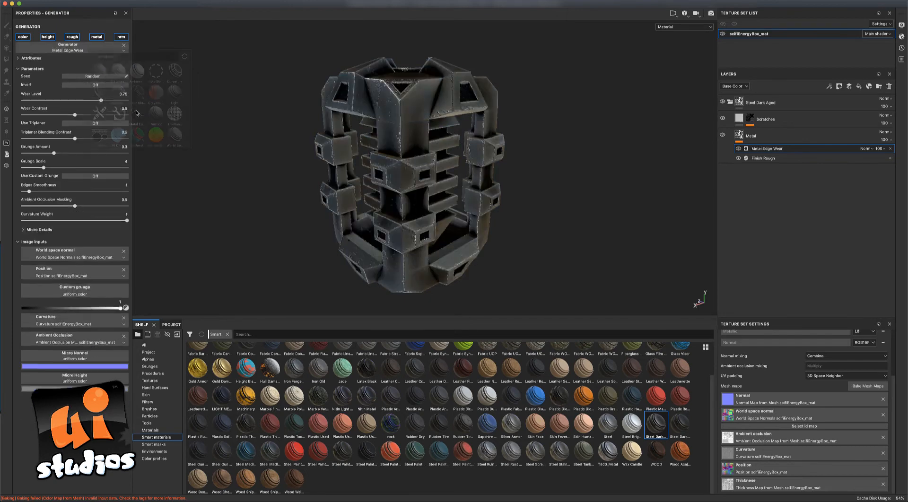
Tune the edge wear level, lower grunge amount, and raise Edges Smoothness to 0.68.
{"action": "mouse_move", "coordinate": [291, 144]}
{"action": "left_mouse_down", "text": "alt"}
{"action": "mouse_move", "coordinate": [270, 152]}
{"action": "mouse_move", "coordinate": [233, 146]}
{"action": "mouse_move", "coordinate": [215, 128]}
{"action": "mouse_move", "coordinate": [259, 118]}
{"action": "mouse_move", "coordinate": [285, 137]}
{"action": "mouse_move", "coordinate": [306, 138]}
{"action": "left_mouse_up", "text": "alt"}
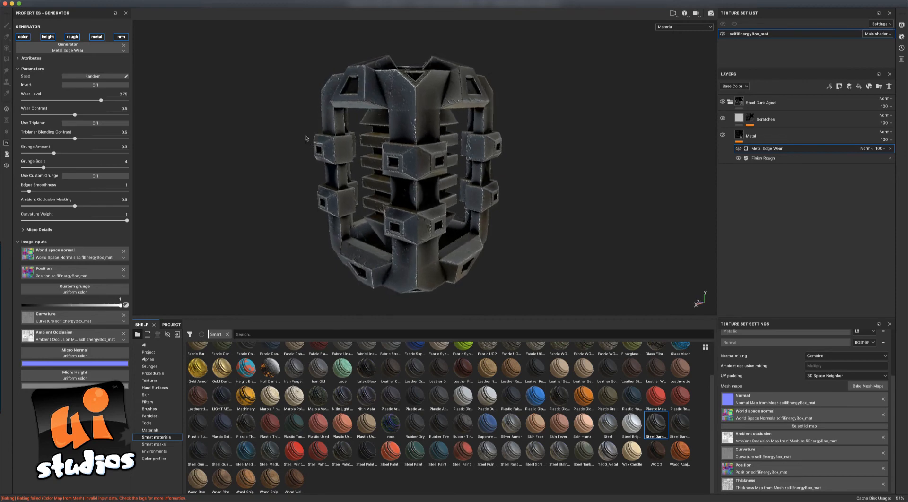
{"action": "left_click_drag", "start_coordinate": [102, 102], "coordinate": [83, 116]}
{"action": "mouse_move", "coordinate": [54, 153]}
{"action": "left_mouse_down"}
{"action": "mouse_move", "coordinate": [38, 154]}
{"action": "mouse_move", "coordinate": [84, 155]}
{"action": "mouse_move", "coordinate": [60, 158]}
{"action": "left_mouse_up"}
{"action": "mouse_move", "coordinate": [30, 192]}
{"action": "left_mouse_down"}
{"action": "mouse_move", "coordinate": [55, 192]}
{"action": "mouse_move", "coordinate": [27, 192]}
{"action": "left_mouse_up"}
Turn off height, roughness and metal for the edge wear, then compare it on and off.
{"action": "left_click", "coordinate": [48, 37]}
{"action": "left_click", "coordinate": [72, 37]}
{"action": "left_click", "coordinate": [96, 37]}
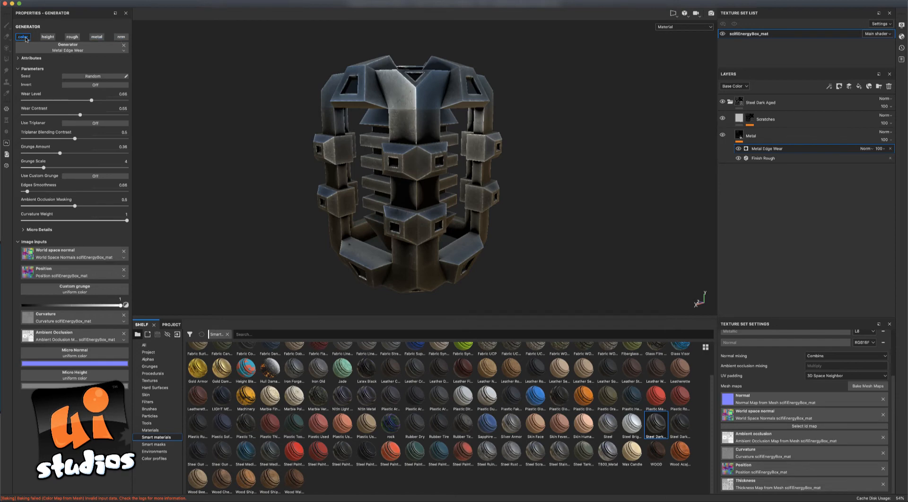
{"action": "left_click", "coordinate": [739, 149]}
{"action": "left_click", "coordinate": [739, 149]}
{"action": "left_click", "coordinate": [738, 148]}
{"action": "left_click", "coordinate": [738, 149]}
{"action": "left_click", "coordinate": [738, 149]}
{"action": "left_click", "coordinate": [738, 149]}
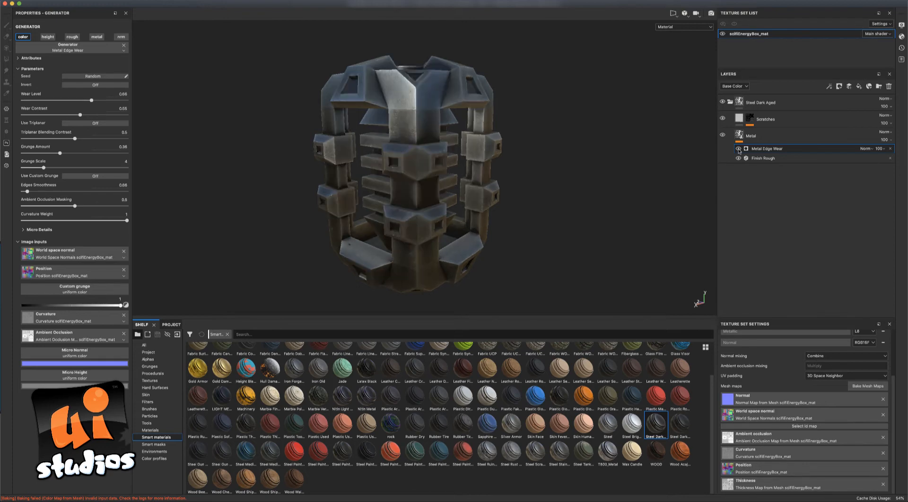
{"action": "left_click", "coordinate": [738, 148]}
Orbit and zoom around the box to inspect the worn bright metal edges.
{"action": "mouse_move", "coordinate": [607, 171]}
{"action": "left_mouse_down", "text": "alt"}
{"action": "mouse_move", "coordinate": [559, 211]}
{"action": "mouse_move", "coordinate": [604, 158]}
{"action": "mouse_move", "coordinate": [708, 153]}
{"action": "mouse_move", "coordinate": [631, 186]}
{"action": "mouse_move", "coordinate": [572, 184]}
{"action": "left_mouse_up", "text": "alt"}
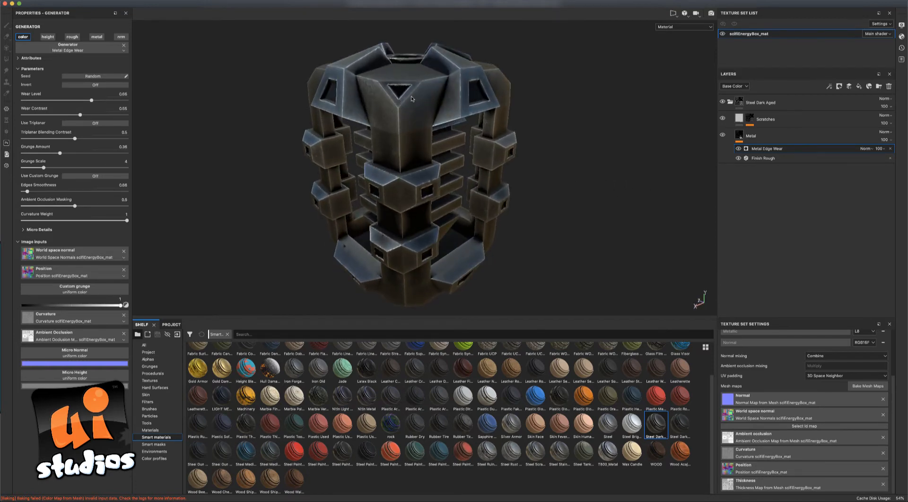
{"action": "left_click_drag", "start_coordinate": [577, 134], "coordinate": [551, 119], "text": "alt"}
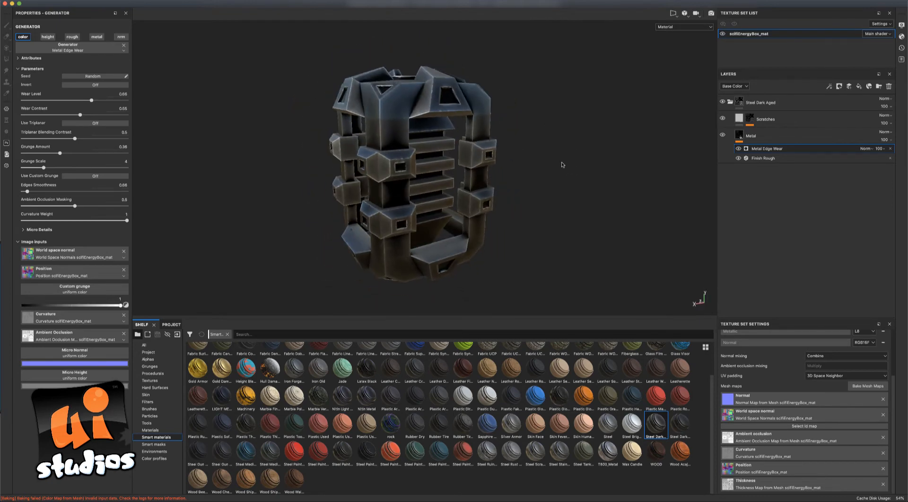
{"action": "left_click_drag", "start_coordinate": [562, 164], "coordinate": [543, 178], "text": "alt"}
{"action": "scroll", "coordinate": [893, 362], "scroll_direction": "up", "scroll_amount": 3}
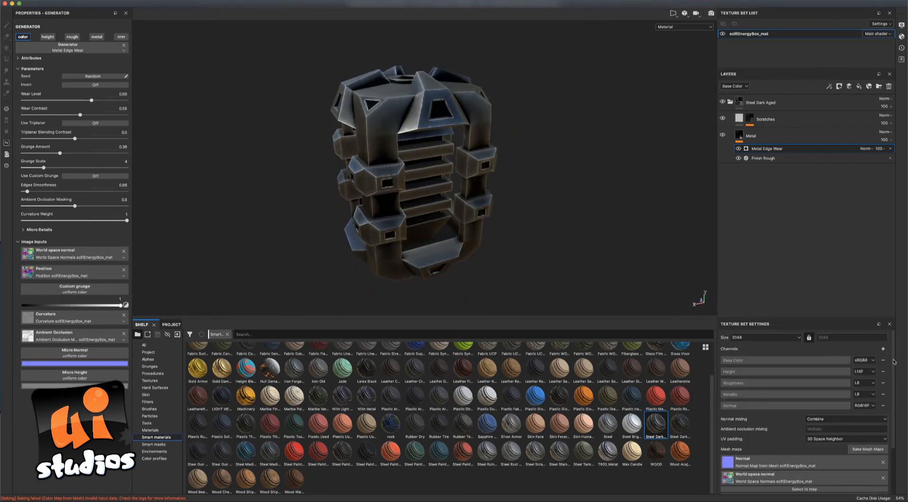
{"action": "left_click_drag", "start_coordinate": [586, 249], "coordinate": [535, 236], "text": "alt"}
{"action": "left_click_drag", "start_coordinate": [624, 235], "coordinate": [614, 210], "text": "alt"}
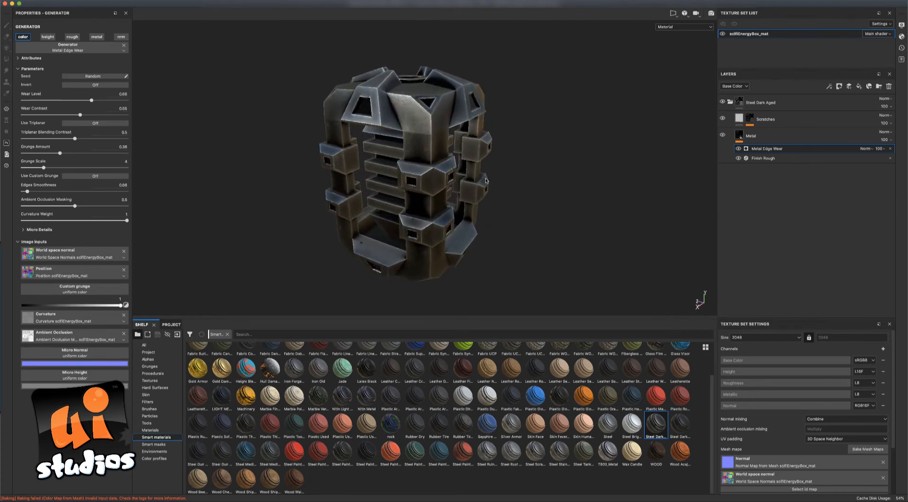
{"action": "left_click_drag", "start_coordinate": [496, 189], "coordinate": [505, 167], "text": "alt"}
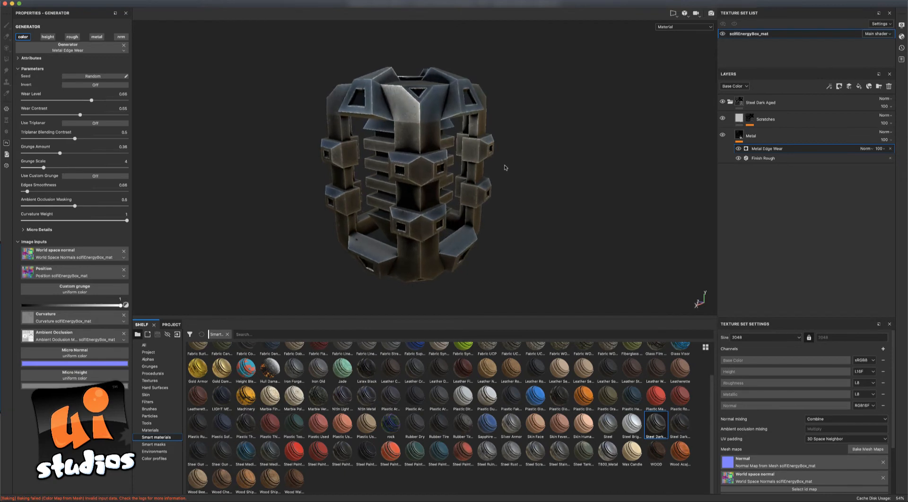
Collapse the Steel Dark Aged group in the Layers panel.
{"action": "left_click", "coordinate": [729, 102]}
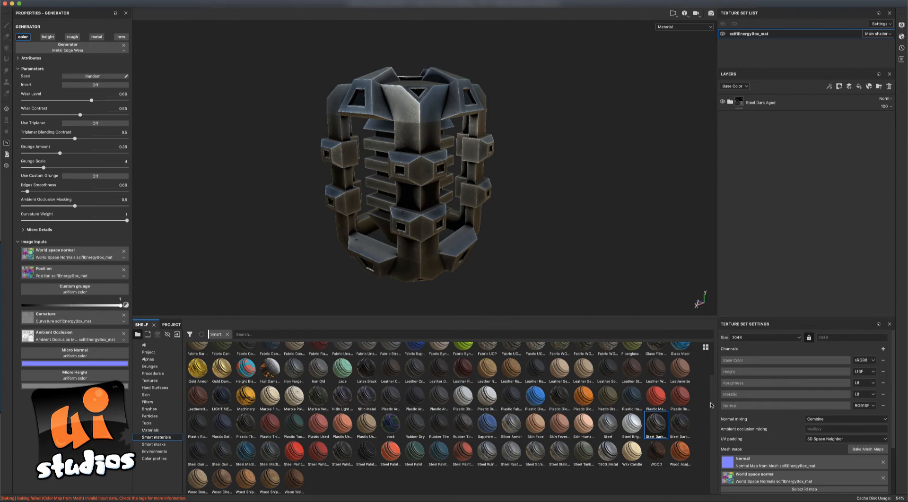
{"action": "mouse_move", "coordinate": [393, 455]}
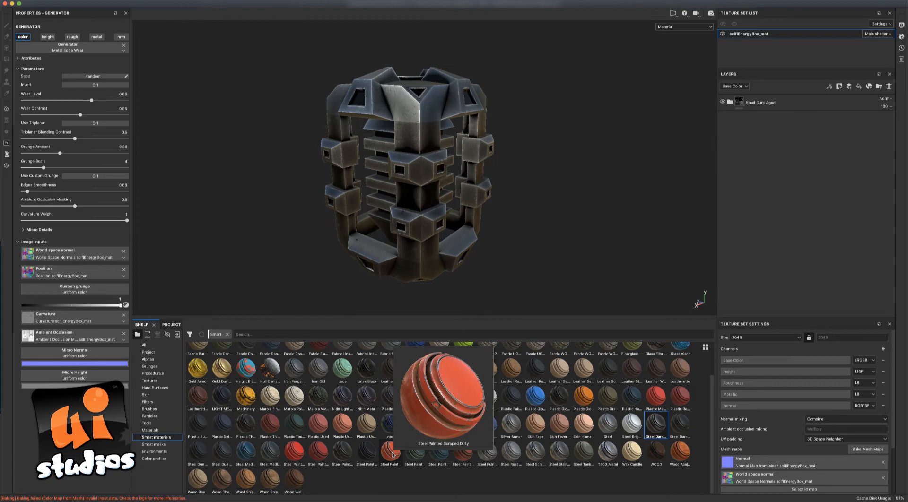
Apply Steel Painted Scraped Dirty above Steel Dark Aged, painting the box orange-red.
{"action": "mouse_move", "coordinate": [391, 455]}
{"action": "left_mouse_down"}
{"action": "mouse_move", "coordinate": [598, 233]}
{"action": "mouse_move", "coordinate": [412, 106]}
{"action": "left_mouse_up"}
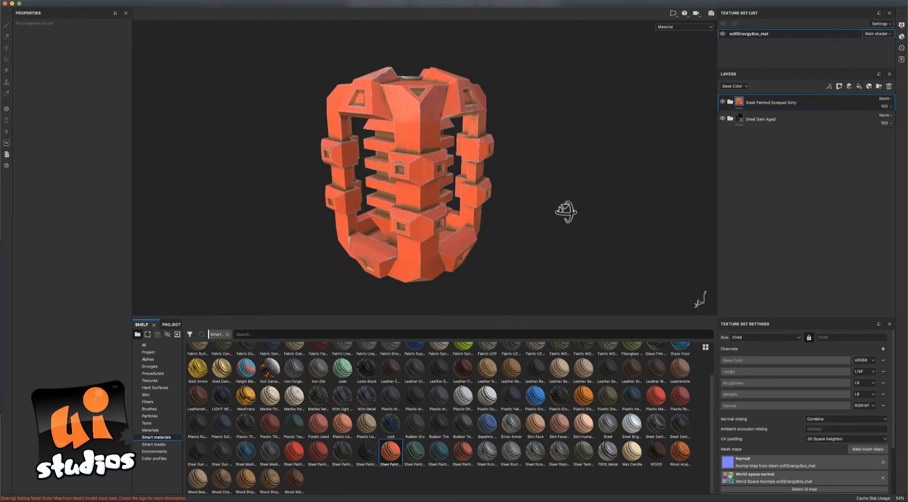
{"action": "mouse_move", "coordinate": [566, 212]}
{"action": "left_mouse_down", "text": "alt"}
{"action": "mouse_move", "coordinate": [551, 231]}
{"action": "mouse_move", "coordinate": [506, 241]}
{"action": "mouse_move", "coordinate": [504, 251]}
{"action": "mouse_move", "coordinate": [462, 235]}
{"action": "mouse_move", "coordinate": [461, 203]}
{"action": "mouse_move", "coordinate": [565, 152]}
{"action": "mouse_move", "coordinate": [630, 146]}
{"action": "mouse_move", "coordinate": [645, 227]}
{"action": "mouse_move", "coordinate": [528, 223]}
{"action": "left_mouse_up", "text": "alt"}
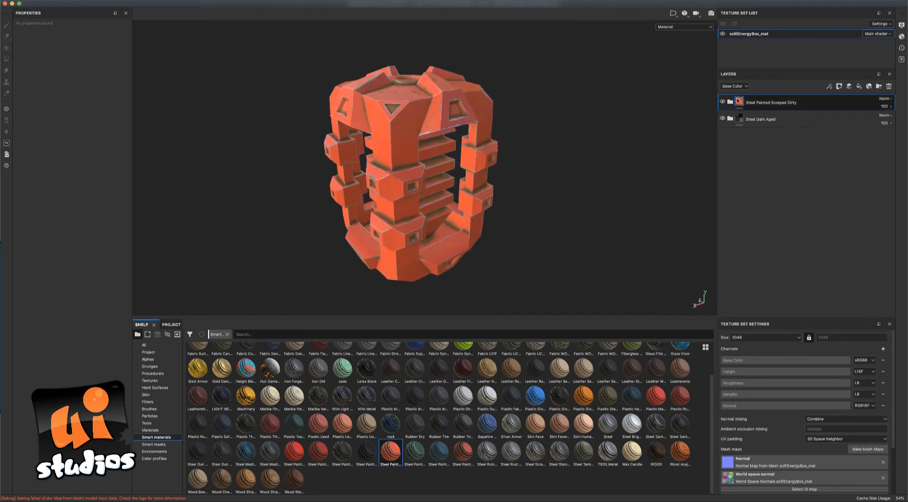
{"action": "right_click", "coordinate": [739, 100]}
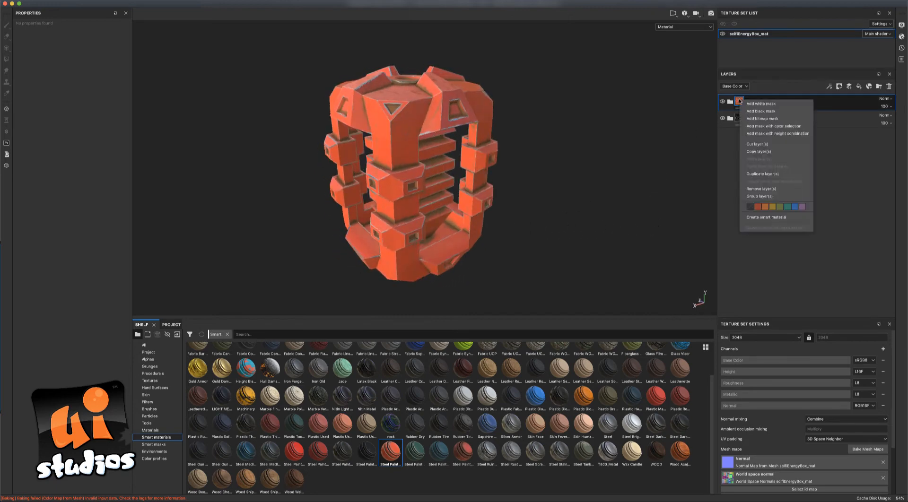
Put a black mask on the Steel Painted Scraped Dirty group and switch to the Polygon Fill tool.
{"action": "left_click", "coordinate": [759, 111]}
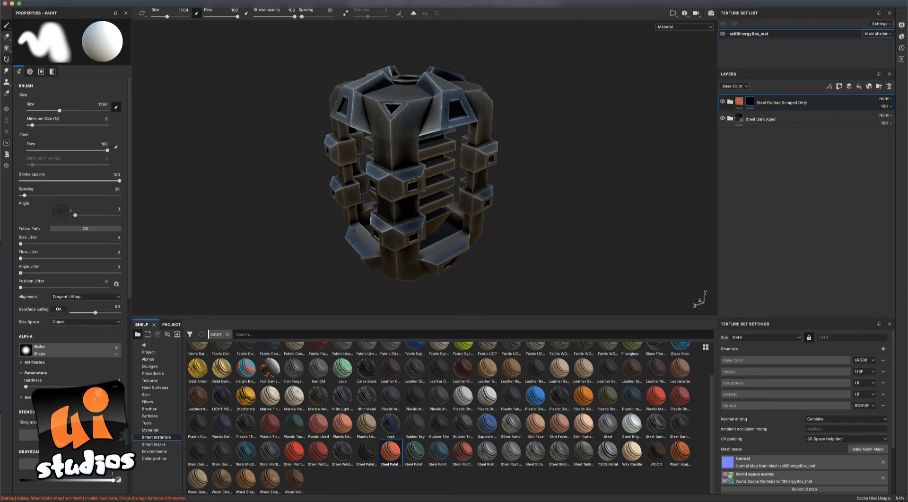
{"action": "left_click", "coordinate": [7, 59]}
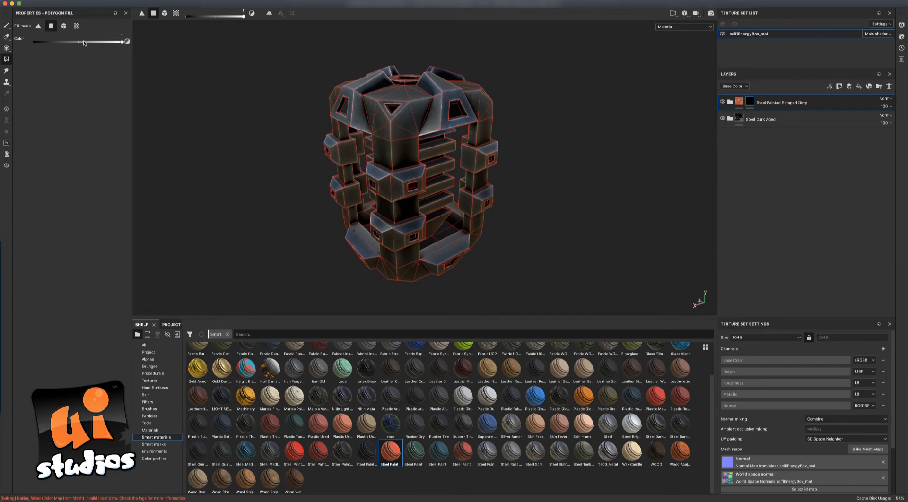
{"action": "left_click", "coordinate": [674, 15]}
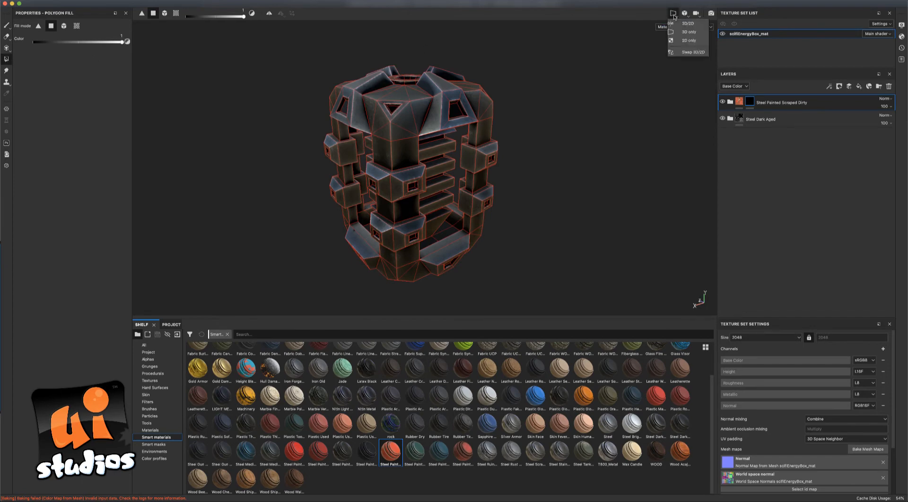
Switch the viewport to 3D/2D, centring the UV layout and orbiting the box to its left side and top.
{"action": "left_click", "coordinate": [687, 23]}
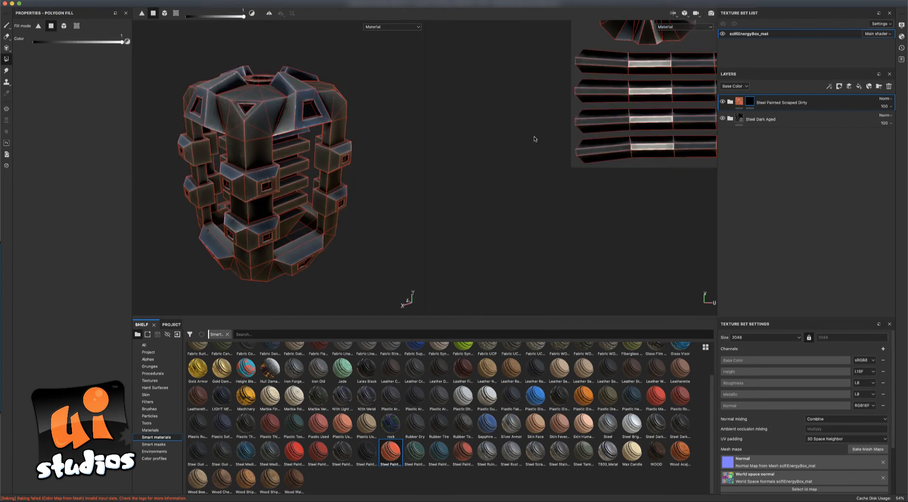
{"action": "key", "text": "alt"}
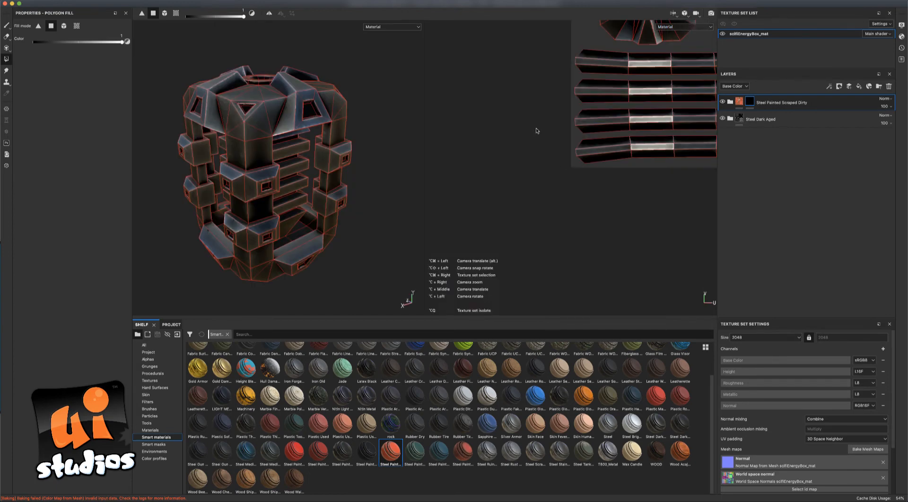
{"action": "middle_click_drag", "start_coordinate": [536, 129], "coordinate": [426, 280], "text": "alt"}
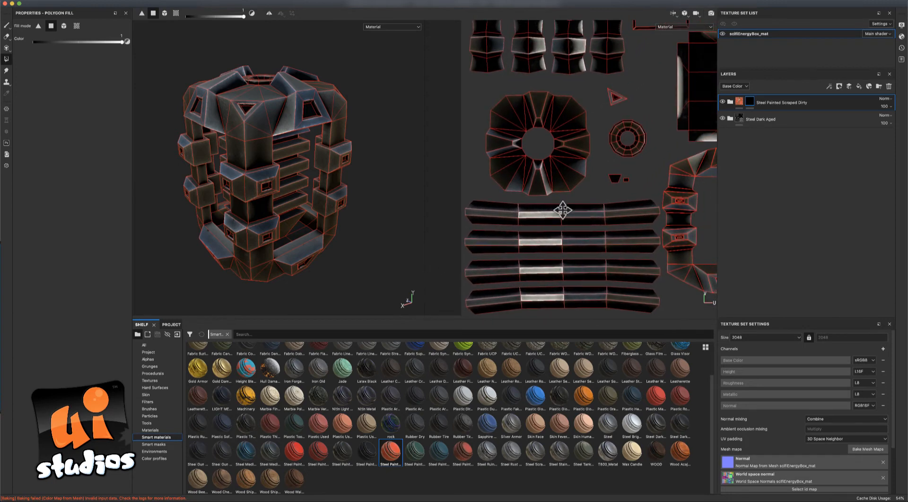
{"action": "scroll", "coordinate": [563, 210], "scroll_direction": "down", "scroll_amount": 5}
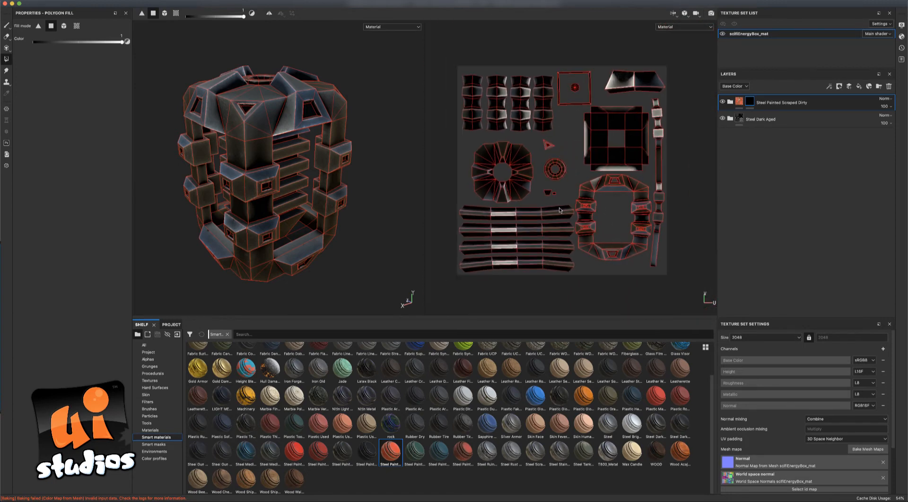
{"action": "scroll", "coordinate": [559, 210], "scroll_direction": "up", "scroll_amount": 2}
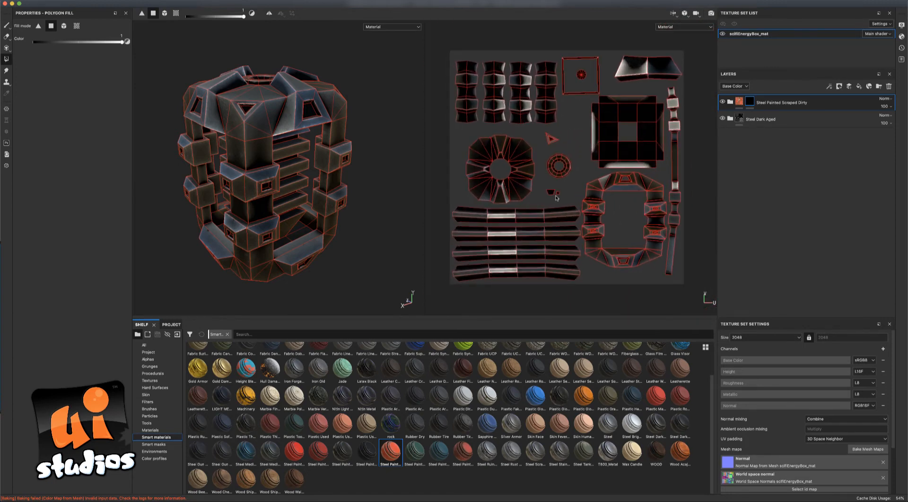
{"action": "middle_click_drag", "start_coordinate": [551, 197], "coordinate": [546, 194]}
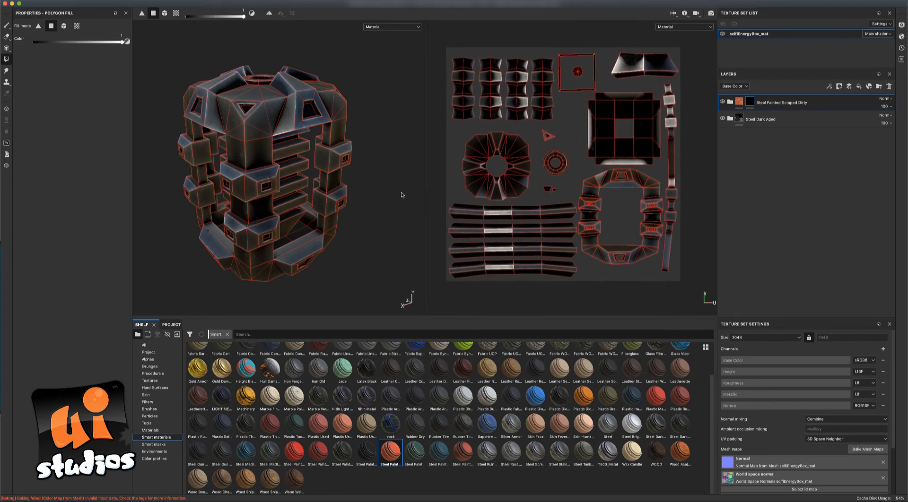
{"action": "mouse_move", "coordinate": [379, 189]}
{"action": "left_mouse_down", "text": "alt"}
{"action": "mouse_move", "coordinate": [373, 178]}
{"action": "mouse_move", "coordinate": [336, 171]}
{"action": "mouse_move", "coordinate": [393, 165]}
{"action": "mouse_move", "coordinate": [385, 180]}
{"action": "left_mouse_up", "text": "alt"}
{"action": "middle_click_drag", "start_coordinate": [376, 207], "coordinate": [394, 202], "text": "alt"}
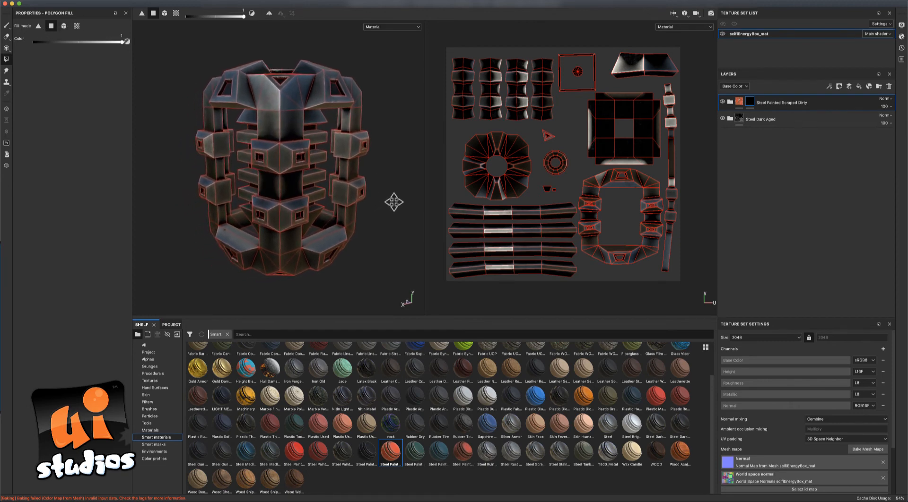
{"action": "left_click_drag", "start_coordinate": [392, 203], "coordinate": [395, 209], "text": "alt"}
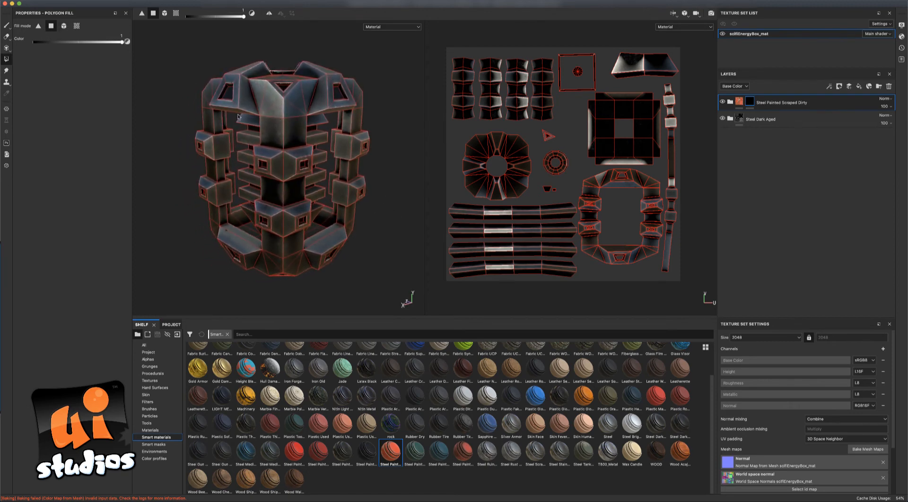
{"action": "left_click_drag", "start_coordinate": [239, 116], "coordinate": [240, 98], "text": "alt"}
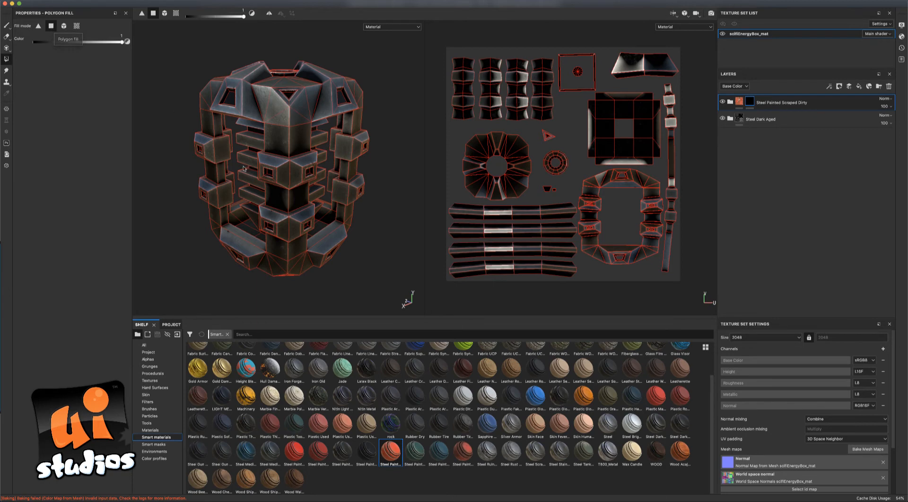
Fill the front and side faces of the protruding blocks into the paint mask.
{"action": "left_click", "coordinate": [208, 151]}
{"action": "left_click", "coordinate": [214, 193]}
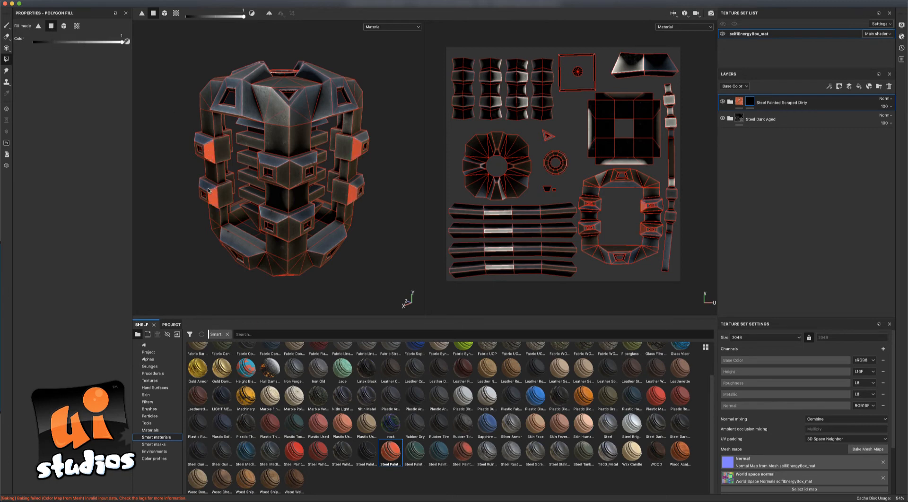
{"action": "left_click", "coordinate": [282, 172]}
{"action": "left_click", "coordinate": [277, 220]}
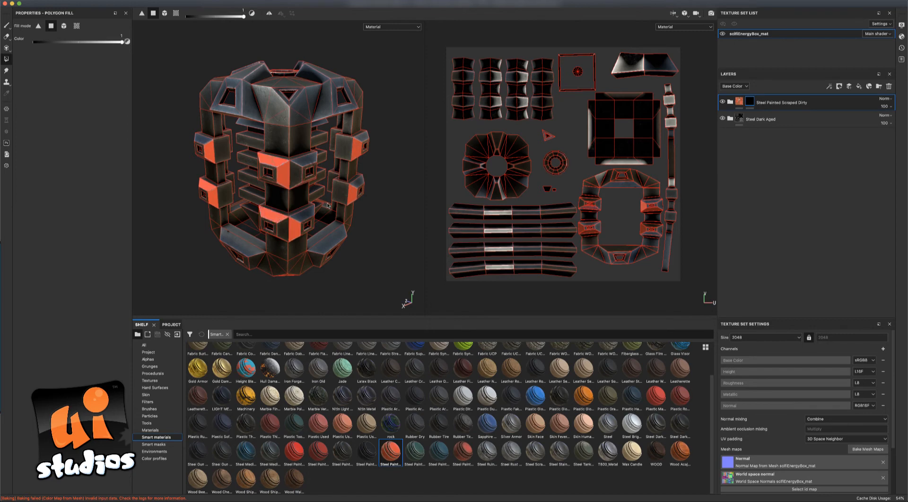
{"action": "left_click", "coordinate": [358, 185]}
{"action": "left_click", "coordinate": [347, 147]}
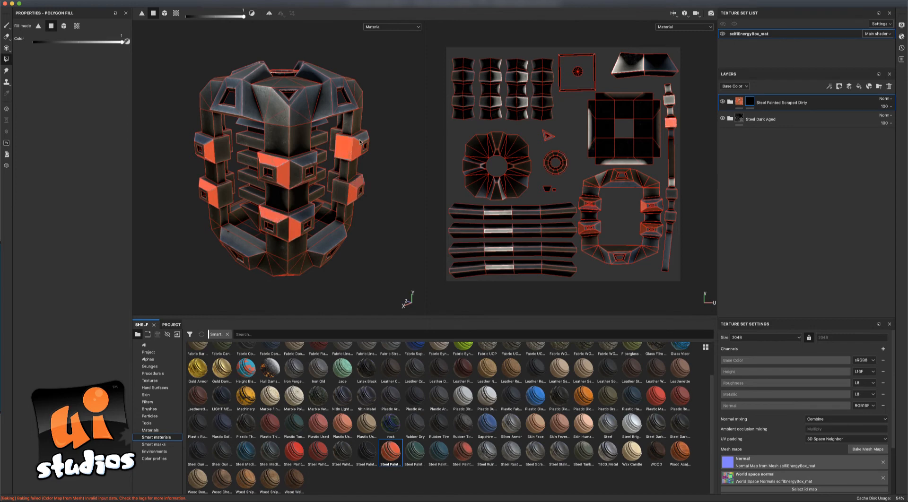
{"action": "left_click", "coordinate": [356, 141]}
{"action": "left_click", "coordinate": [343, 193]}
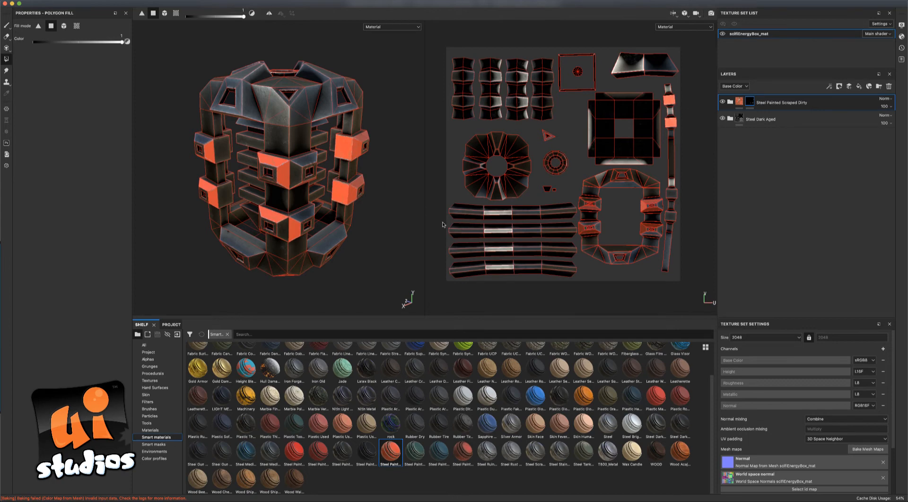
{"action": "left_click", "coordinate": [281, 230]}
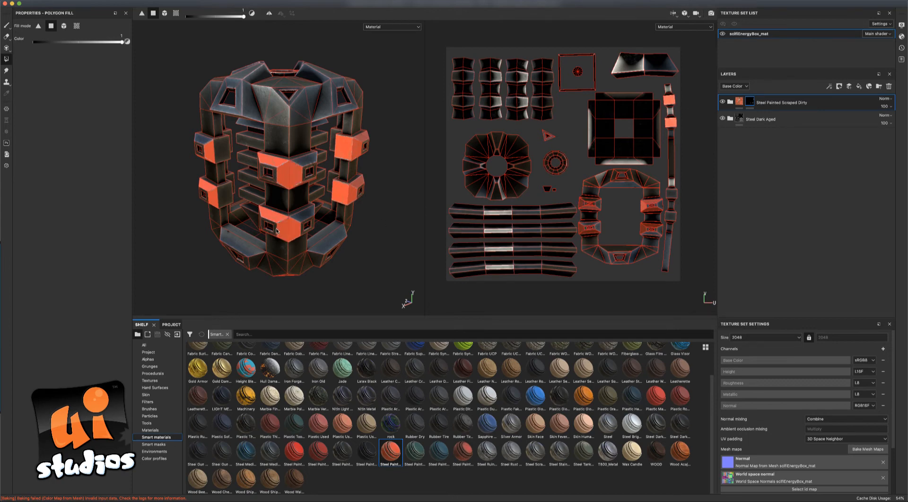
Add the box's top faces and underside faces, including beside the bottom port, to the mask.
{"action": "left_click_drag", "start_coordinate": [386, 249], "coordinate": [330, 166], "text": "alt"}
{"action": "left_click", "coordinate": [261, 107]}
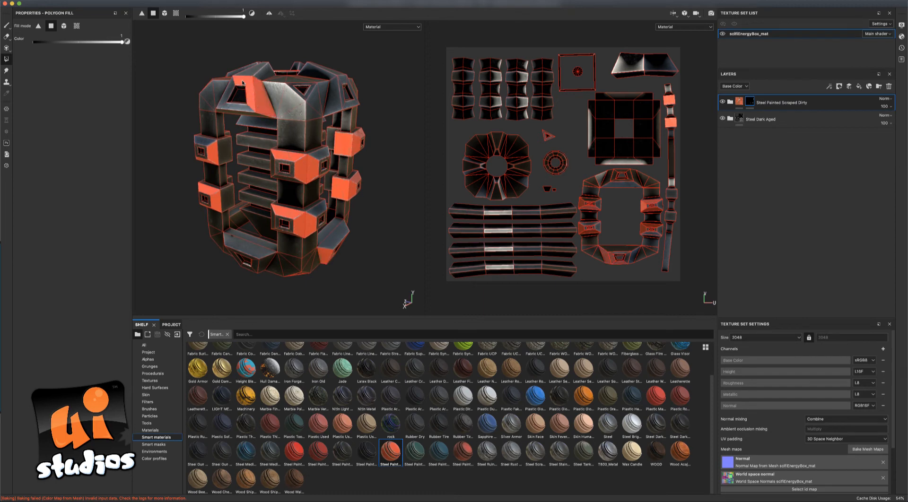
{"action": "left_click", "coordinate": [251, 74]}
{"action": "left_click_drag", "start_coordinate": [405, 95], "coordinate": [305, 93], "text": "alt"}
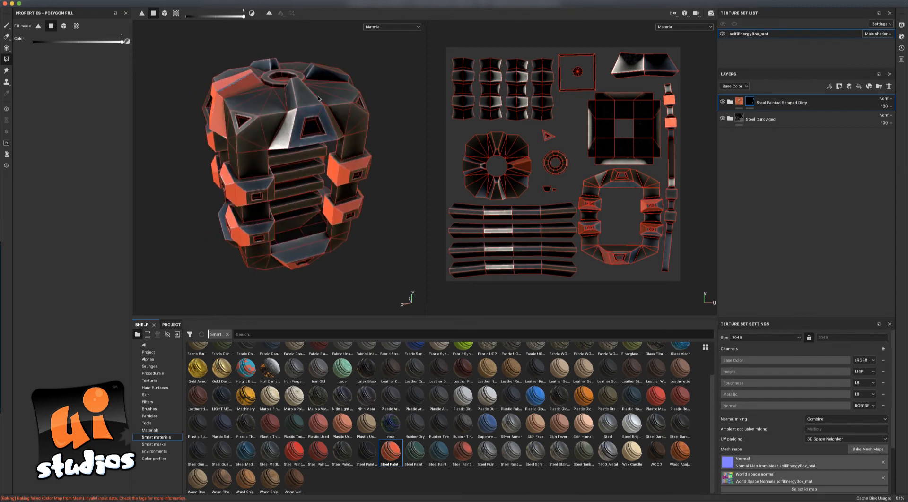
{"action": "left_click_drag", "start_coordinate": [329, 127], "coordinate": [267, 132], "text": "alt"}
{"action": "left_click_drag", "start_coordinate": [271, 94], "coordinate": [394, 172], "text": "alt"}
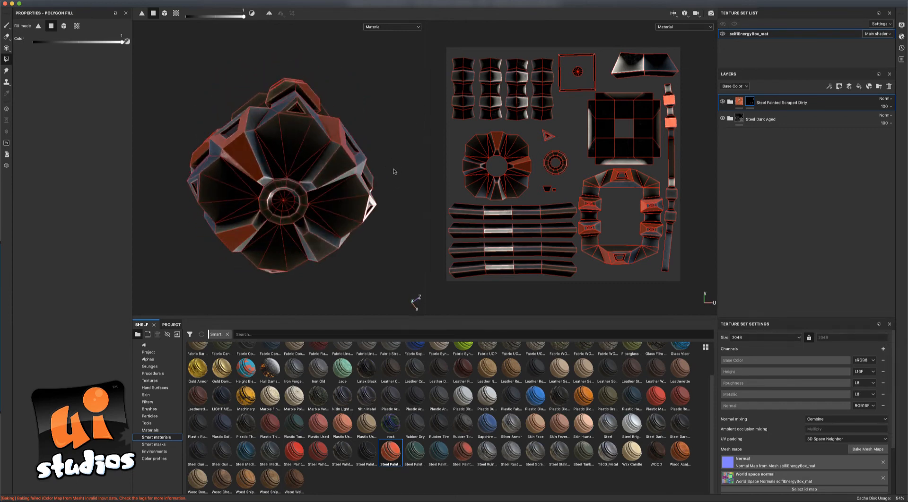
{"action": "left_click", "coordinate": [320, 247]}
{"action": "left_click", "coordinate": [305, 229]}
{"action": "left_click", "coordinate": [320, 179]}
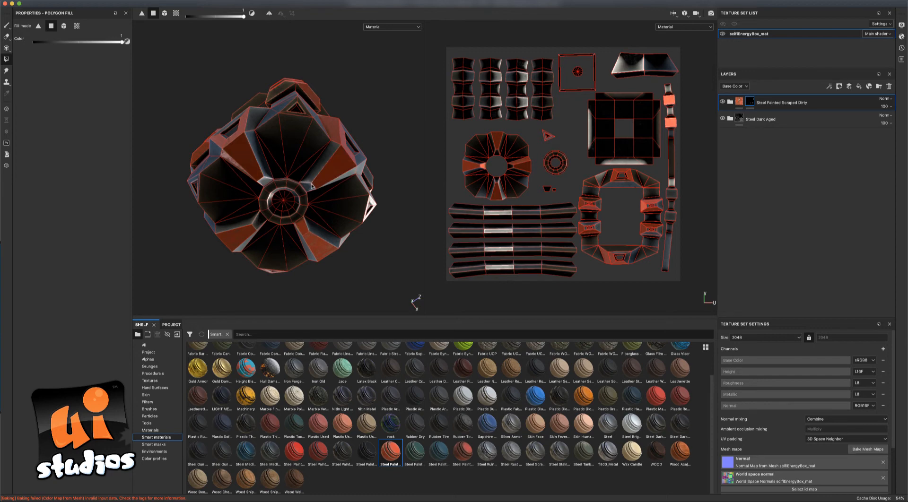
{"action": "left_click", "coordinate": [313, 176]}
{"action": "left_click_drag", "start_coordinate": [399, 179], "coordinate": [213, 228], "text": "alt"}
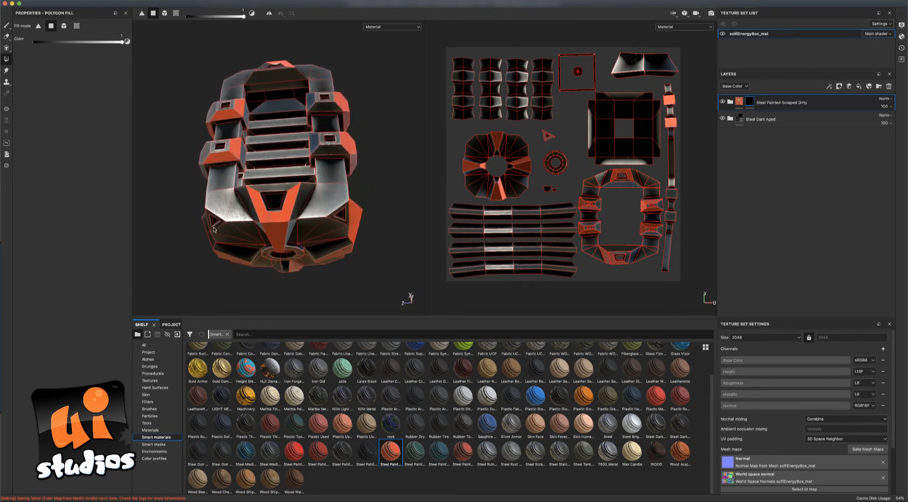
{"action": "left_click_drag", "start_coordinate": [365, 179], "coordinate": [402, 241], "text": "alt"}
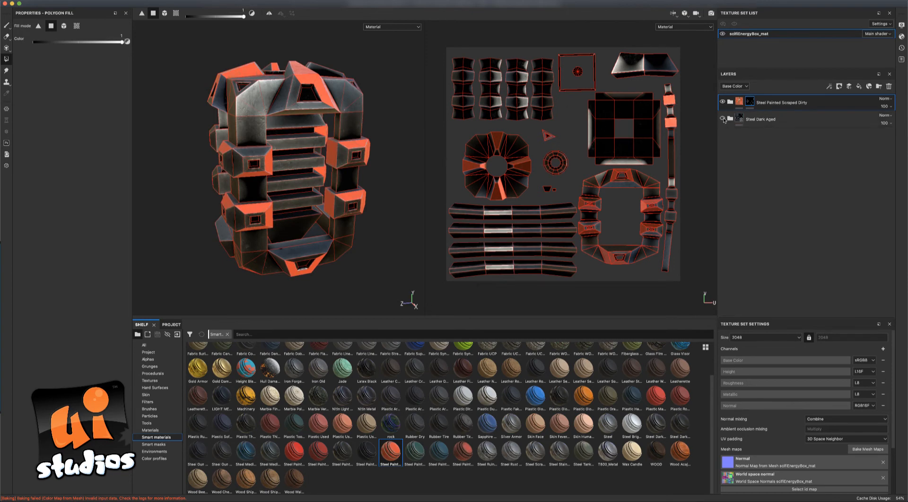
Hide Steel Dark Aged, rotate the lighting, and fill the ring wedges' faces in the UV view.
{"action": "left_click", "coordinate": [722, 118]}
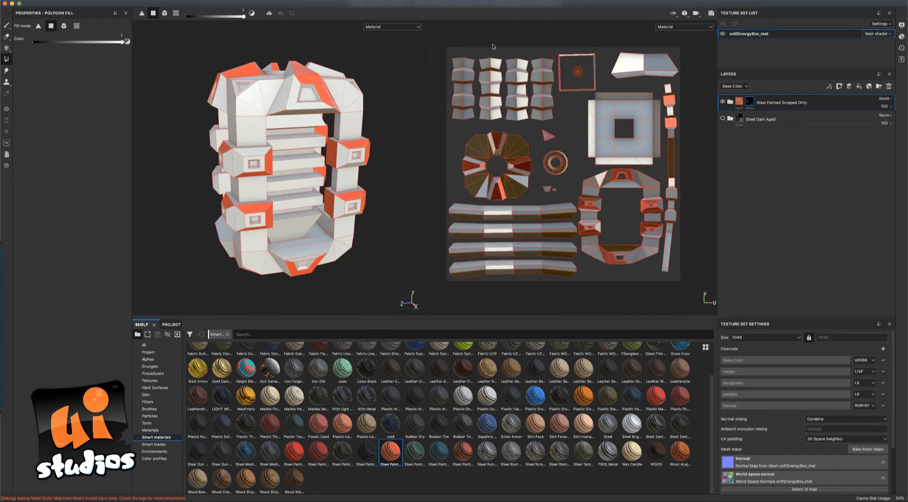
{"action": "mouse_move", "coordinate": [492, 46]}
{"action": "right_mouse_down", "text": "shift"}
{"action": "mouse_move", "coordinate": [494, 39]}
{"action": "mouse_move", "coordinate": [585, 38]}
{"action": "mouse_move", "coordinate": [452, 37]}
{"action": "mouse_move", "coordinate": [465, 37]}
{"action": "right_mouse_up", "text": "shift"}
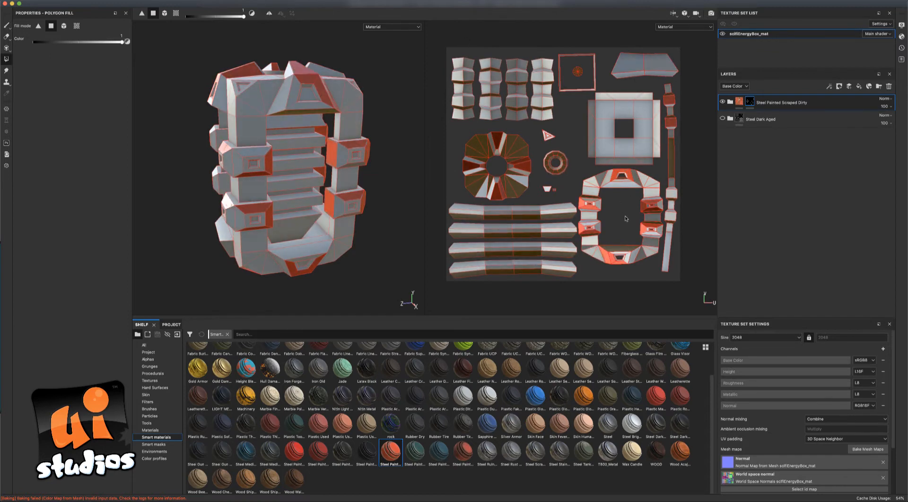
{"action": "scroll", "coordinate": [536, 190], "scroll_direction": "up", "scroll_amount": 5}
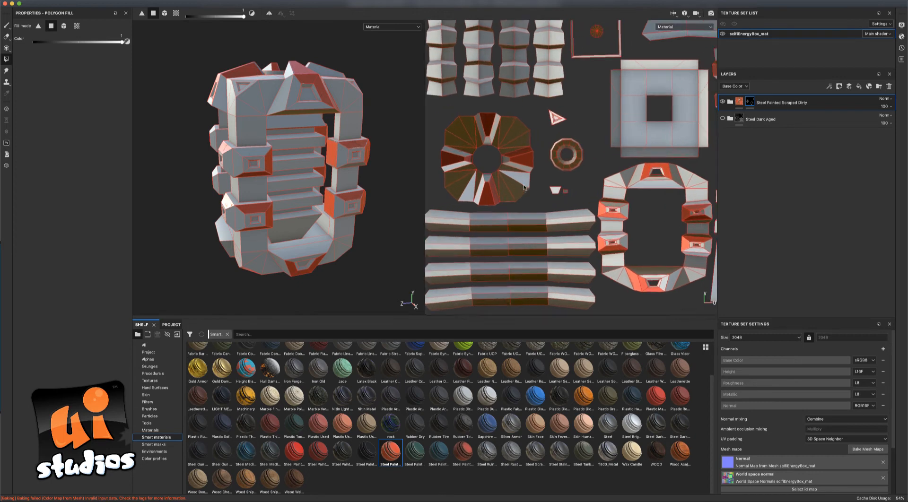
{"action": "middle_click_drag", "start_coordinate": [558, 163], "coordinate": [638, 182], "text": "alt"}
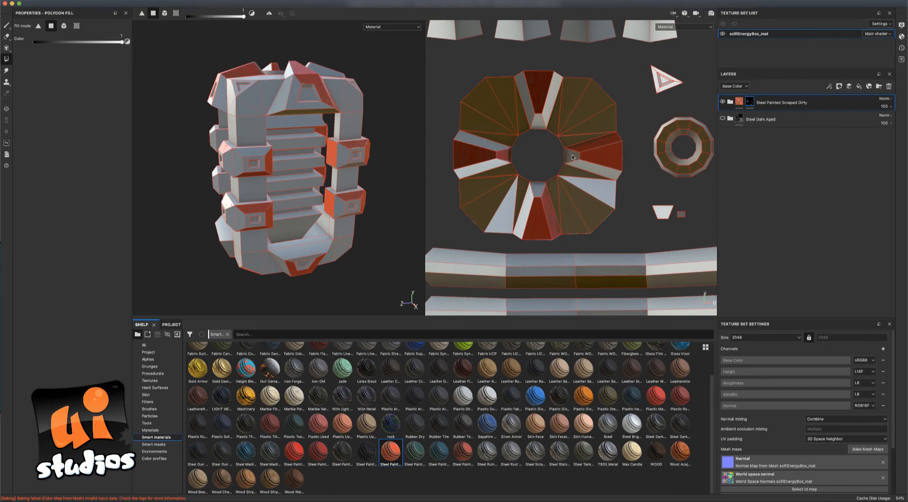
{"action": "left_click", "coordinate": [588, 165]}
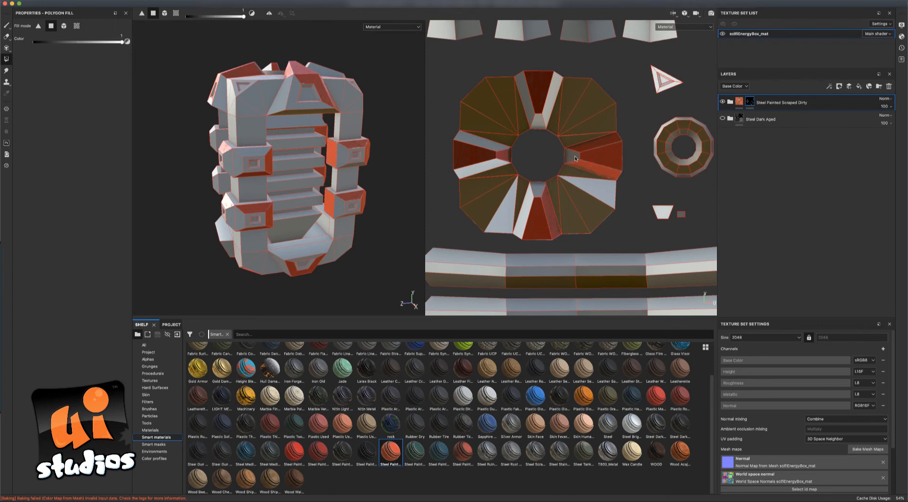
{"action": "left_click", "coordinate": [535, 200]}
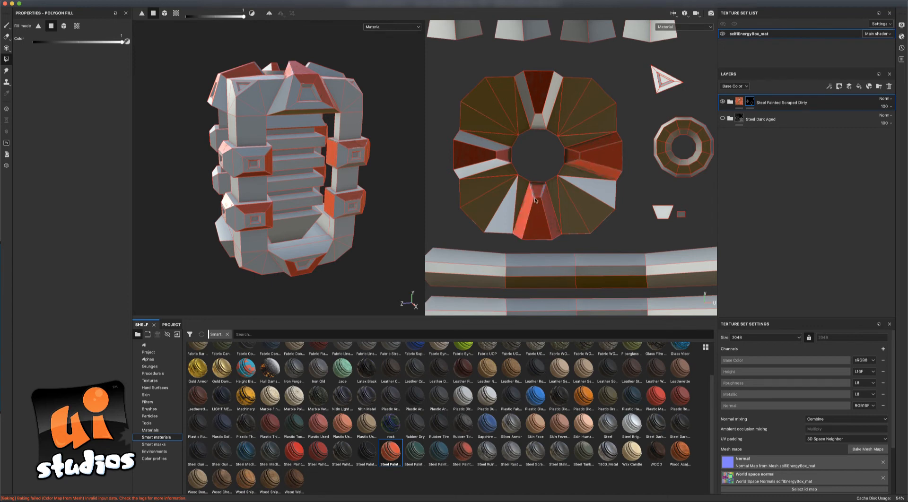
{"action": "left_click", "coordinate": [494, 165]}
{"action": "left_click", "coordinate": [499, 147]}
{"action": "left_click", "coordinate": [528, 109]}
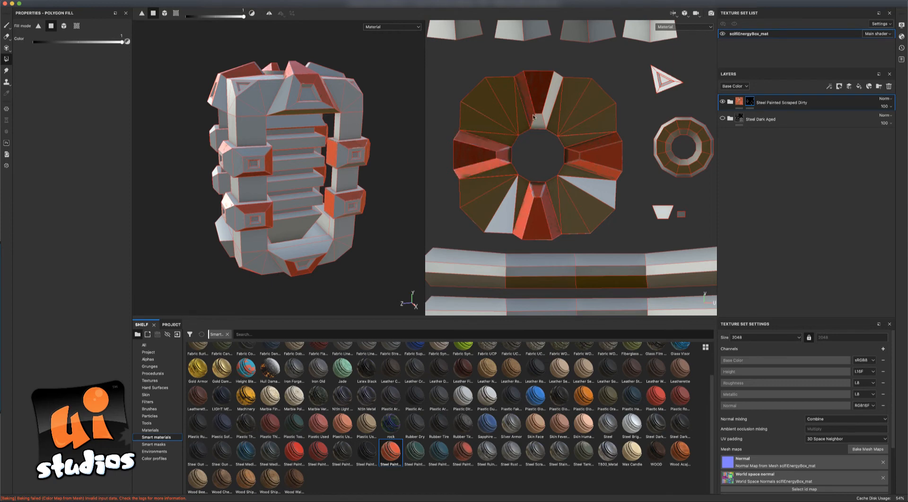
{"action": "left_click", "coordinate": [538, 122]}
{"action": "left_click", "coordinate": [550, 110]}
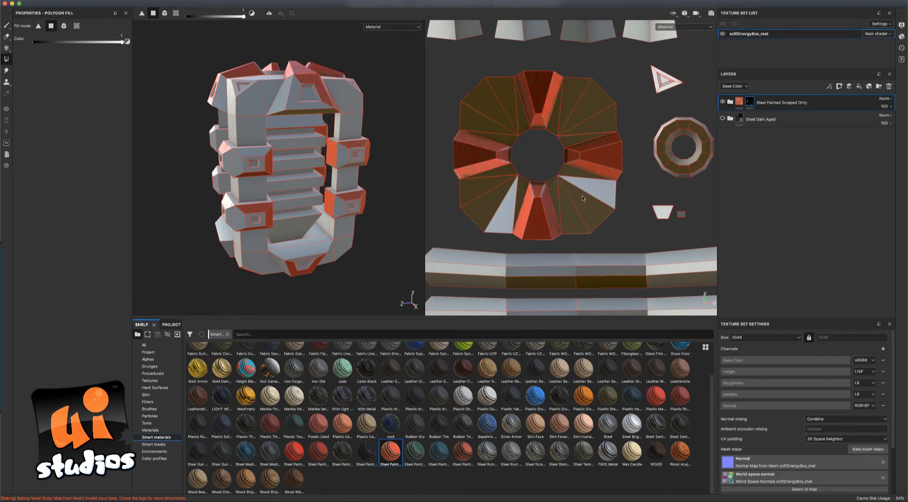
Drag-fill the remaining UV faces of the upper-left, lower-left, right-middle, lower-right and top blocks.
{"action": "right_click_drag", "start_coordinate": [544, 170], "coordinate": [637, 196], "text": "alt"}
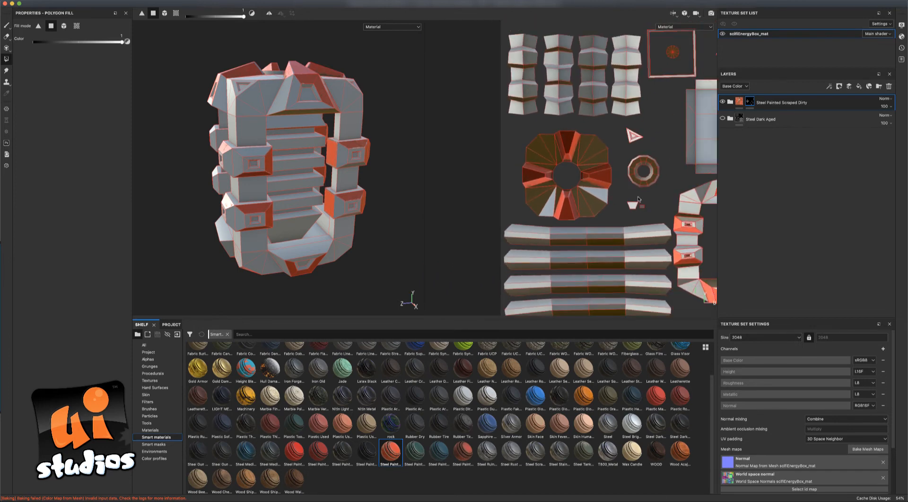
{"action": "middle_click_drag", "start_coordinate": [637, 196], "coordinate": [511, 159], "text": "alt"}
{"action": "scroll", "coordinate": [601, 187], "scroll_direction": "down", "scroll_amount": 4}
{"action": "scroll", "coordinate": [599, 188], "scroll_direction": "up", "scroll_amount": 8}
{"action": "middle_click_drag", "start_coordinate": [598, 199], "coordinate": [550, 151], "text": "alt"}
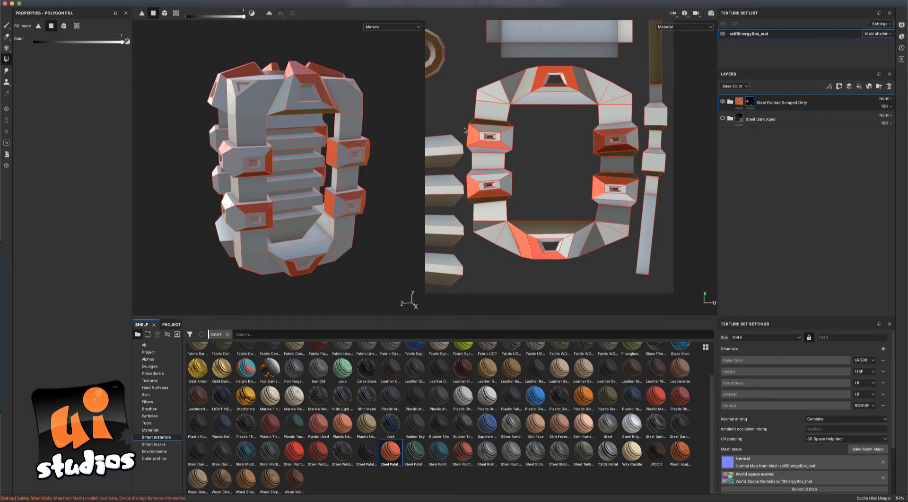
{"action": "left_click_drag", "start_coordinate": [464, 129], "coordinate": [512, 141]}
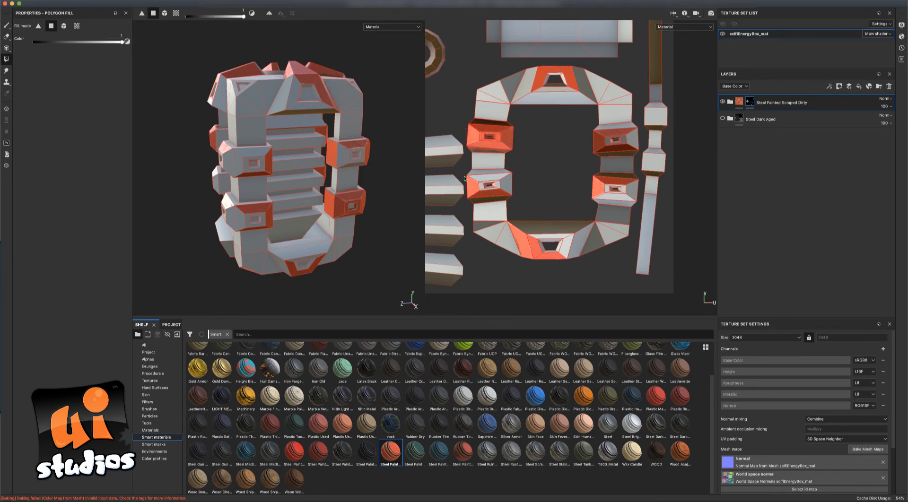
{"action": "mouse_move", "coordinate": [467, 176]}
{"action": "left_mouse_down"}
{"action": "mouse_move", "coordinate": [517, 198]}
{"action": "mouse_move", "coordinate": [575, 271]}
{"action": "left_mouse_up"}
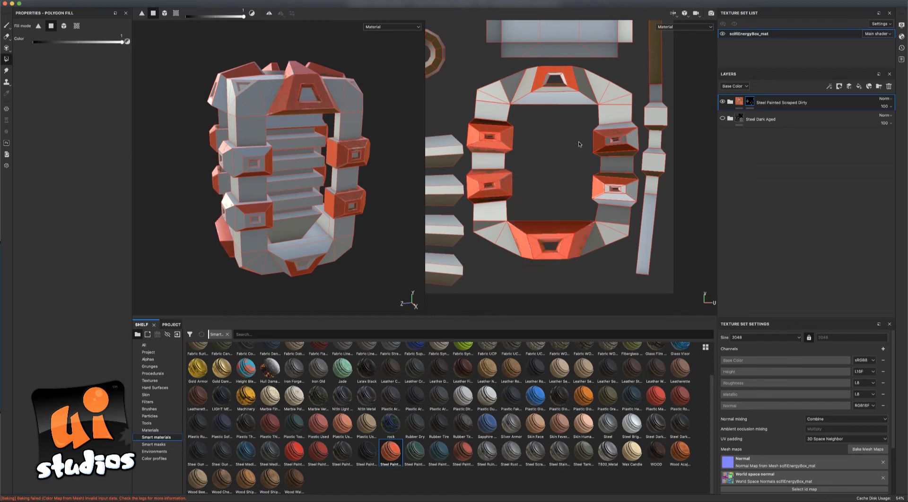
{"action": "mouse_move", "coordinate": [584, 131]}
{"action": "left_mouse_down"}
{"action": "mouse_move", "coordinate": [614, 135]}
{"action": "mouse_move", "coordinate": [640, 155]}
{"action": "left_mouse_up"}
{"action": "mouse_move", "coordinate": [585, 177]}
{"action": "left_mouse_down"}
{"action": "mouse_move", "coordinate": [607, 179]}
{"action": "mouse_move", "coordinate": [636, 203]}
{"action": "left_mouse_up"}
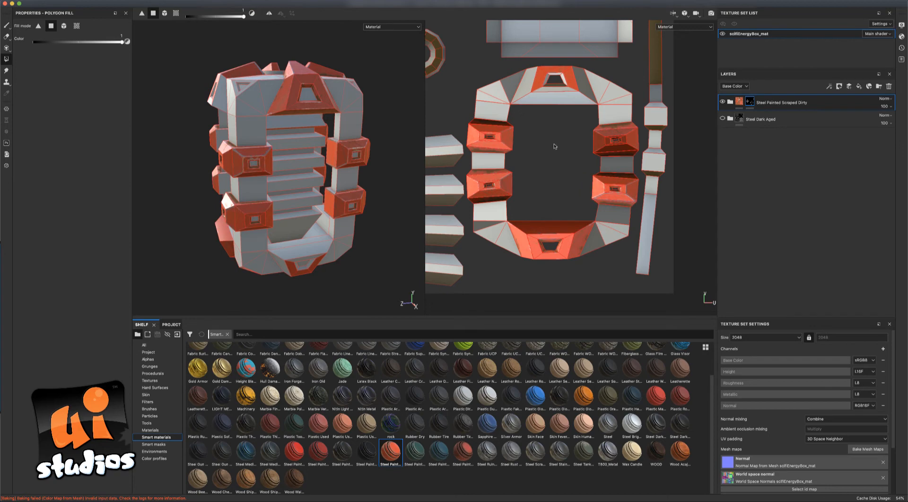
{"action": "scroll", "coordinate": [554, 150], "scroll_direction": "down", "scroll_amount": 1}
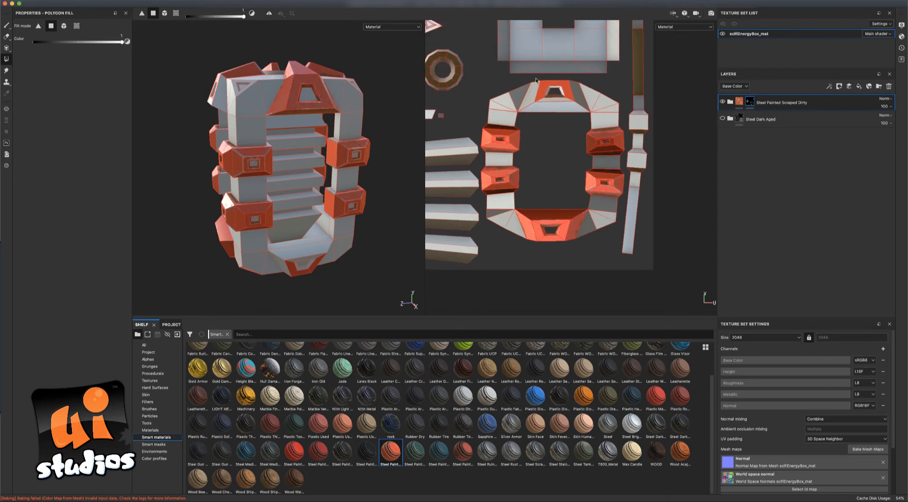
{"action": "mouse_move", "coordinate": [535, 80]}
{"action": "left_mouse_down"}
{"action": "mouse_move", "coordinate": [551, 100]}
{"action": "mouse_move", "coordinate": [575, 109]}
{"action": "left_mouse_up"}
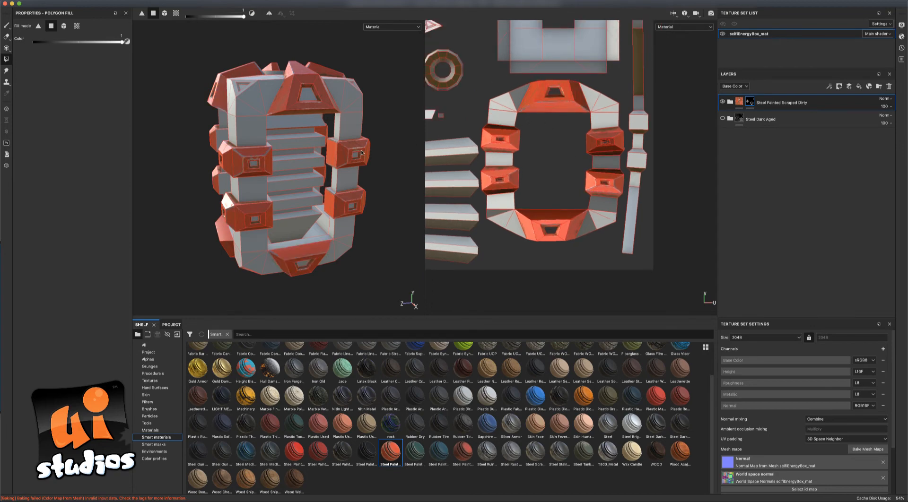
{"action": "mouse_move", "coordinate": [361, 152]}
{"action": "left_mouse_down", "text": "alt"}
{"action": "mouse_move", "coordinate": [395, 146]}
{"action": "mouse_move", "coordinate": [394, 193]}
{"action": "mouse_move", "coordinate": [283, 146]}
{"action": "mouse_move", "coordinate": [267, 123]}
{"action": "mouse_move", "coordinate": [314, 114]}
{"action": "mouse_move", "coordinate": [310, 67]}
{"action": "mouse_move", "coordinate": [369, 57]}
{"action": "mouse_move", "coordinate": [349, 98]}
{"action": "mouse_move", "coordinate": [294, 148]}
{"action": "mouse_move", "coordinate": [276, 184]}
{"action": "mouse_move", "coordinate": [360, 227]}
{"action": "mouse_move", "coordinate": [294, 158]}
{"action": "mouse_move", "coordinate": [415, 193]}
{"action": "mouse_move", "coordinate": [483, 156]}
{"action": "mouse_move", "coordinate": [355, 145]}
{"action": "left_mouse_up", "text": "alt"}
Show the Steel Dark Aged layer again and orbit to inspect the box's sides.
{"action": "left_click", "coordinate": [722, 119]}
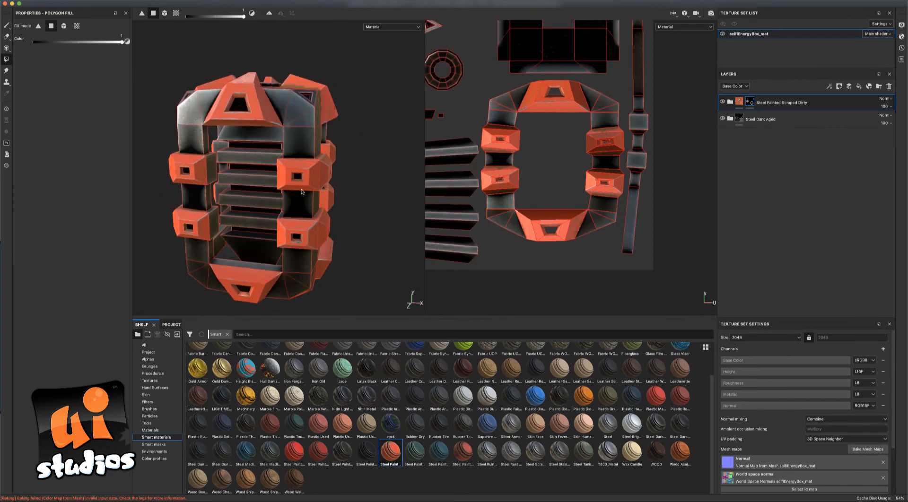
{"action": "left_click_drag", "start_coordinate": [381, 207], "coordinate": [340, 236], "text": "alt"}
{"action": "left_click_drag", "start_coordinate": [342, 189], "coordinate": [380, 235], "text": "alt"}
Set the Paint layer's base colour to a dark desaturated blue.
{"action": "left_click", "coordinate": [729, 102]}
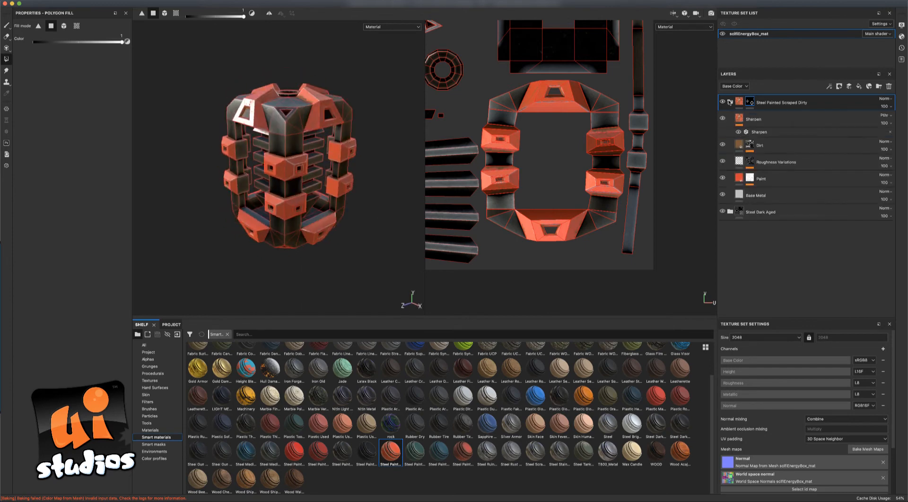
{"action": "left_click", "coordinate": [739, 179]}
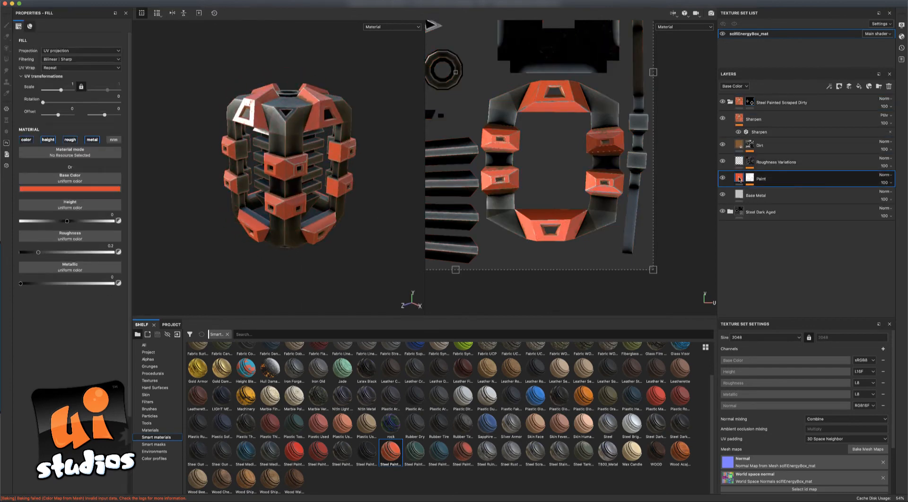
{"action": "left_click", "coordinate": [108, 189]}
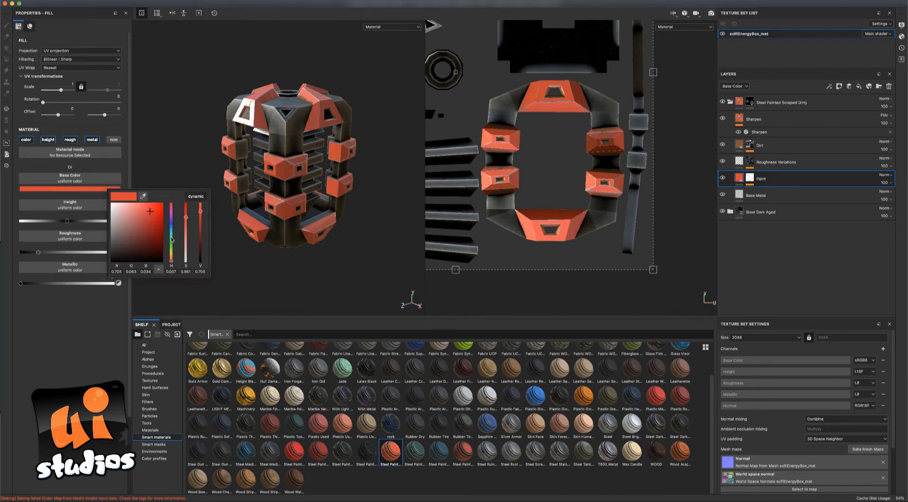
{"action": "left_click_drag", "start_coordinate": [171, 263], "coordinate": [174, 231]}
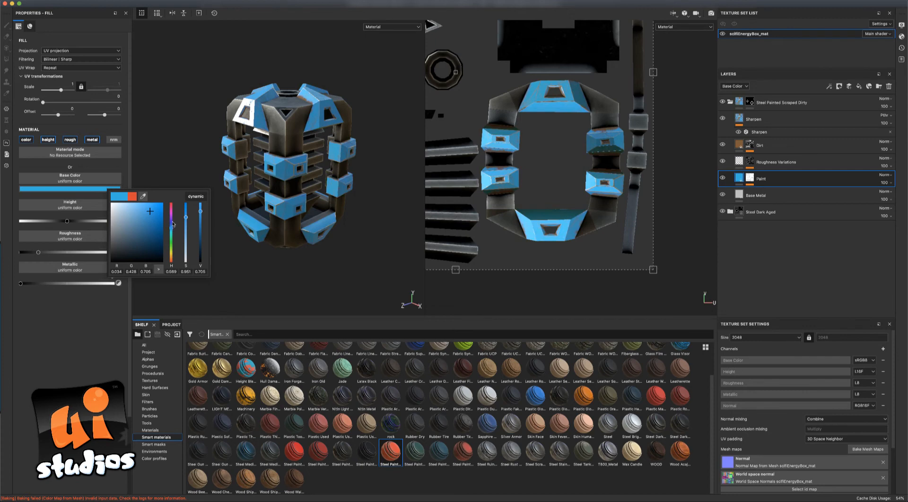
{"action": "left_click_drag", "start_coordinate": [147, 222], "coordinate": [132, 237]}
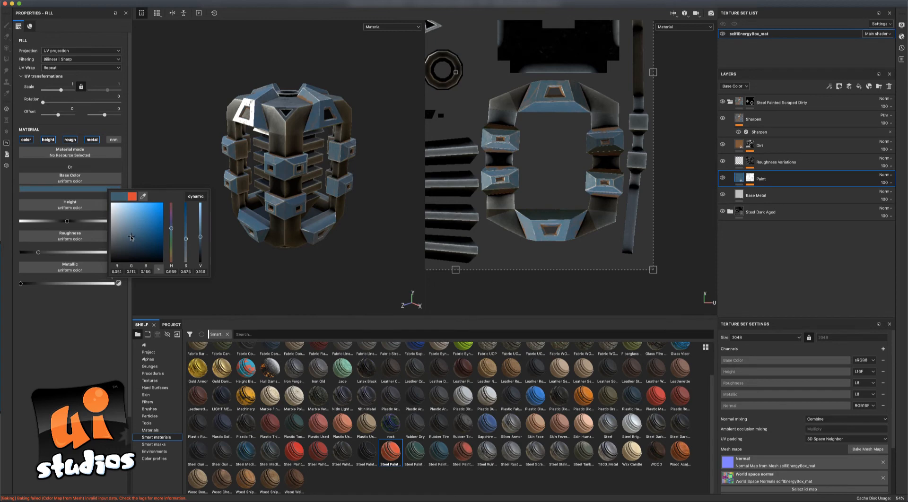
{"action": "left_click_drag", "start_coordinate": [288, 263], "coordinate": [376, 250], "text": "alt"}
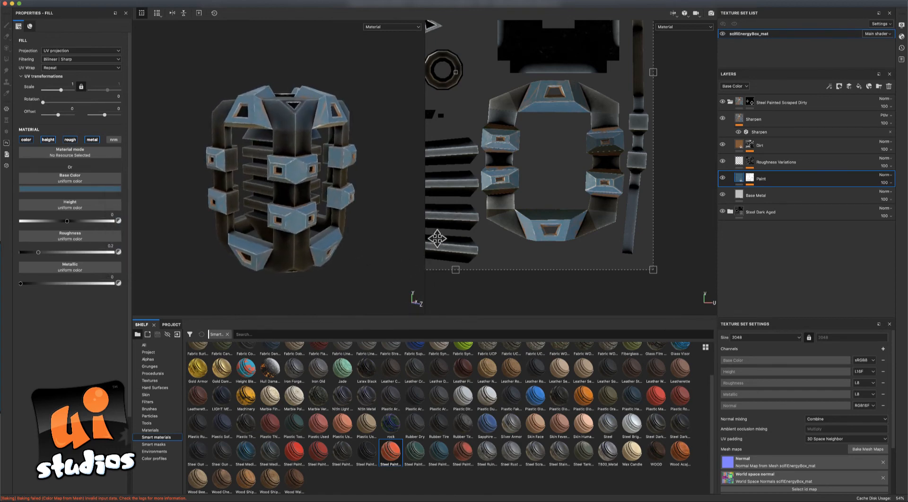
Change the Dirt layer's base colour from brown to a very dark blue.
{"action": "left_click", "coordinate": [741, 146]}
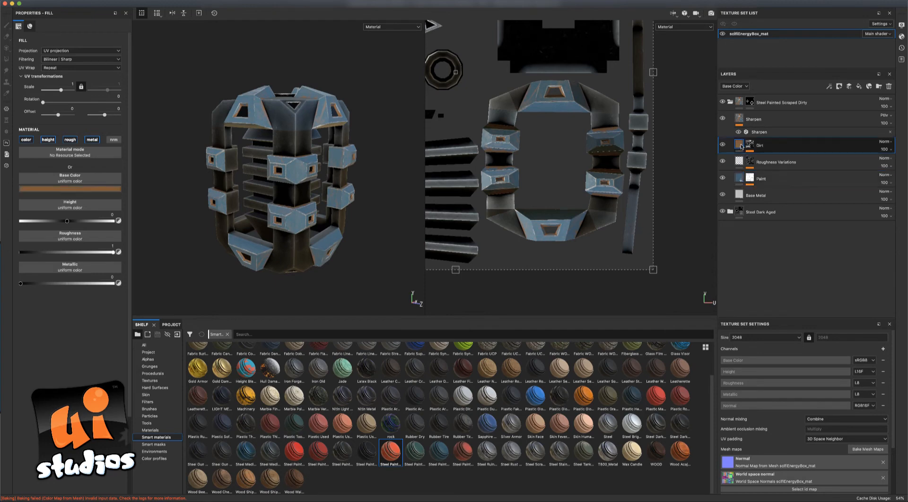
{"action": "left_click", "coordinate": [101, 189]}
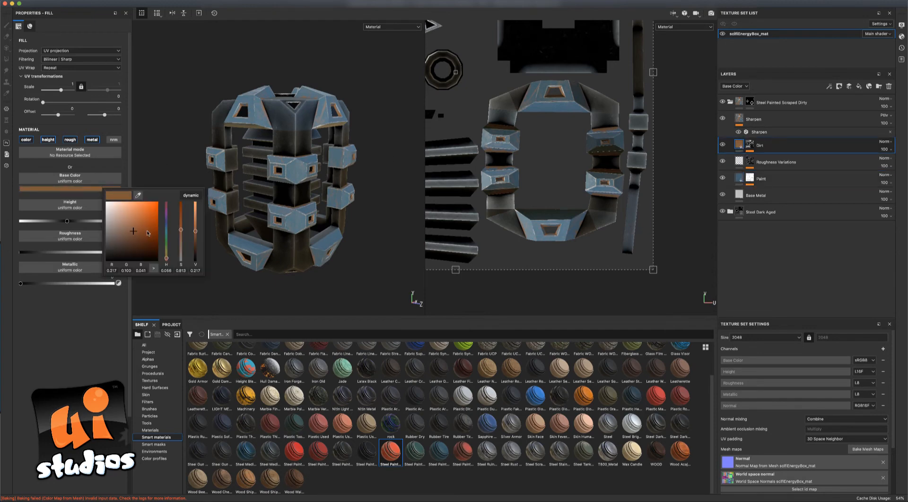
{"action": "left_click_drag", "start_coordinate": [166, 250], "coordinate": [148, 257]}
{"action": "left_click", "coordinate": [136, 252]}
Orbit the box to inspect its top and sides, and frame the whole UV sheet.
{"action": "left_click_drag", "start_coordinate": [265, 196], "coordinate": [369, 249], "text": "alt"}
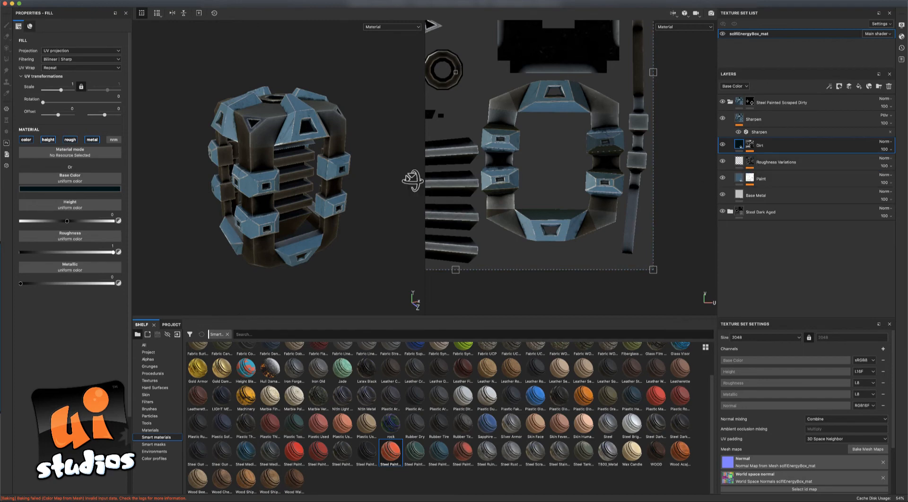
{"action": "left_click_drag", "start_coordinate": [406, 180], "coordinate": [279, 157], "text": "alt"}
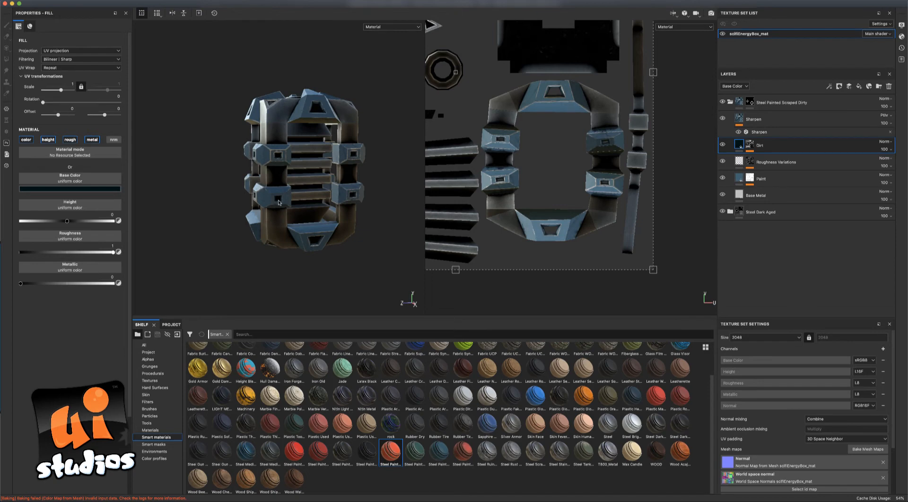
{"action": "left_click_drag", "start_coordinate": [364, 204], "coordinate": [411, 206], "text": "alt"}
{"action": "scroll", "coordinate": [534, 201], "scroll_direction": "down", "scroll_amount": 5}
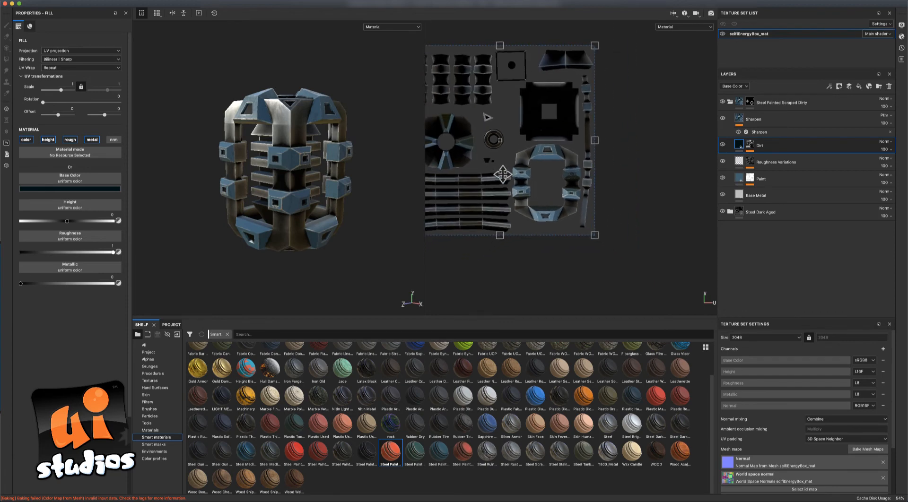
{"action": "middle_click_drag", "start_coordinate": [502, 175], "coordinate": [567, 202]}
{"action": "left_click_drag", "start_coordinate": [383, 195], "coordinate": [390, 211], "text": "alt"}
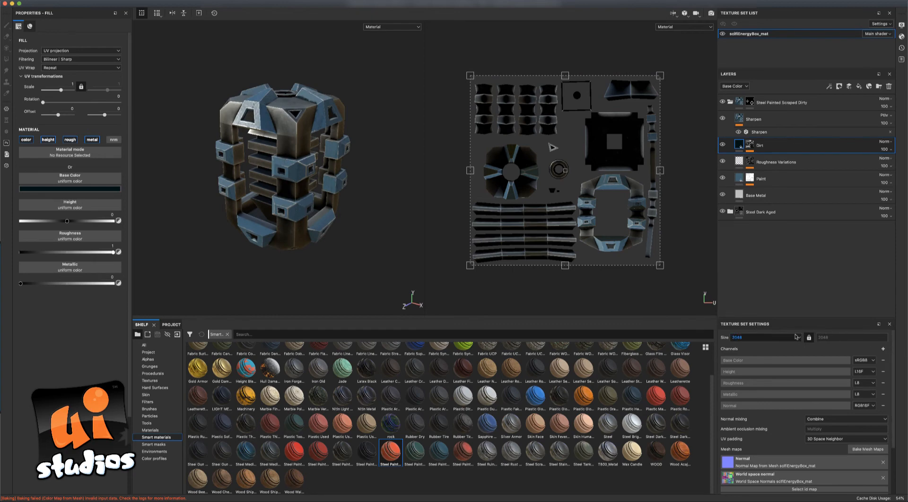
Add an Emissive channel to the scifiEnergyBox_mat texture set and collapse the Steel Painted Scraped Dirty folder.
{"action": "left_click", "coordinate": [883, 349]}
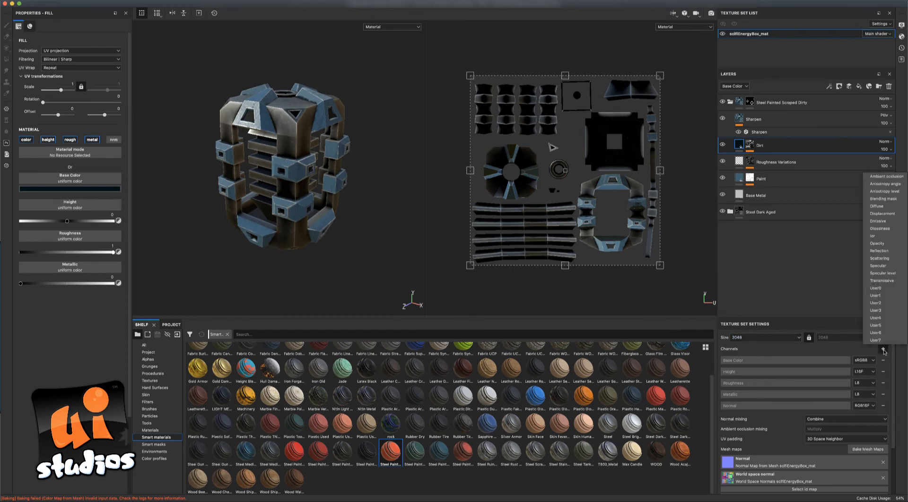
{"action": "left_click", "coordinate": [891, 223]}
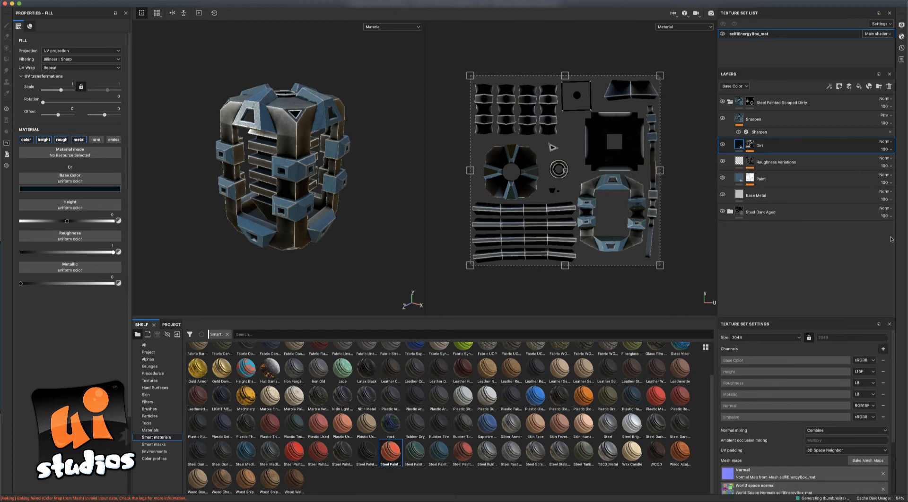
{"action": "scroll", "coordinate": [894, 424], "scroll_direction": "down", "scroll_amount": 2}
{"action": "scroll", "coordinate": [893, 424], "scroll_direction": "up", "scroll_amount": 2}
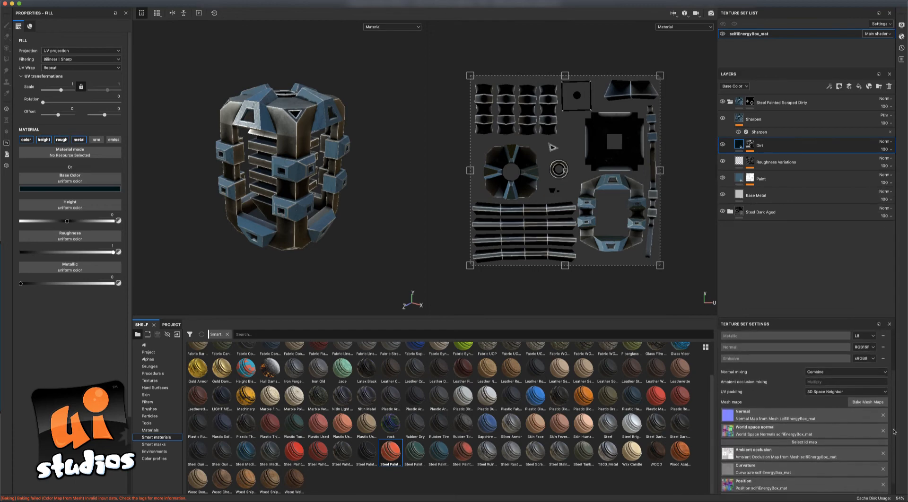
{"action": "left_click", "coordinate": [729, 102]}
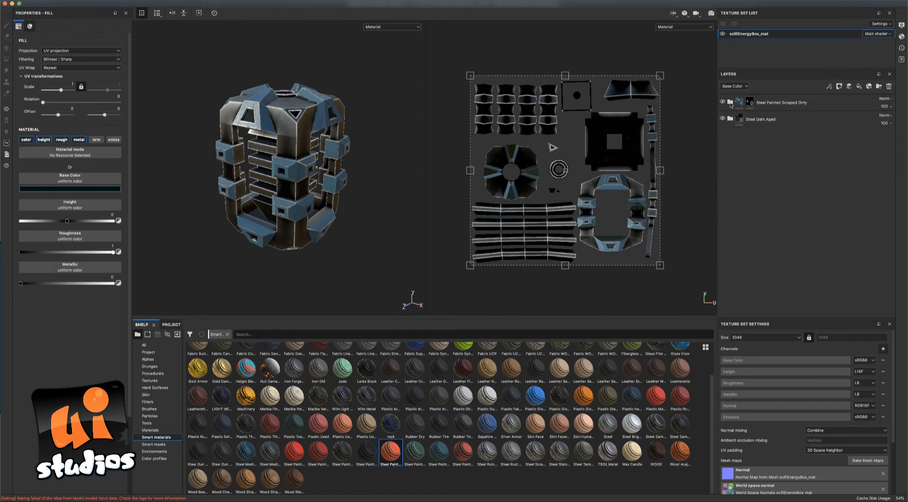
Add a fill layer at the top of the stack named 'glowing energy'.
{"action": "left_click", "coordinate": [859, 87]}
{"action": "left_click_drag", "start_coordinate": [770, 146], "coordinate": [777, 100]}
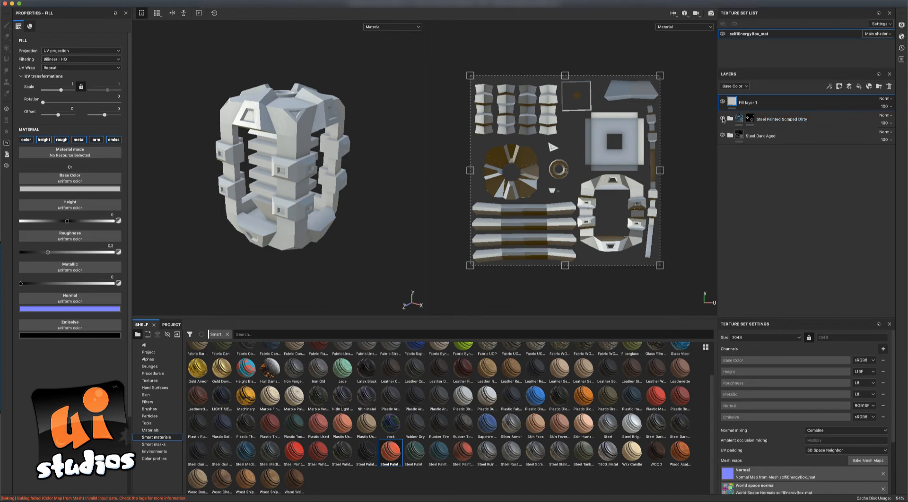
{"action": "left_click", "coordinate": [722, 101]}
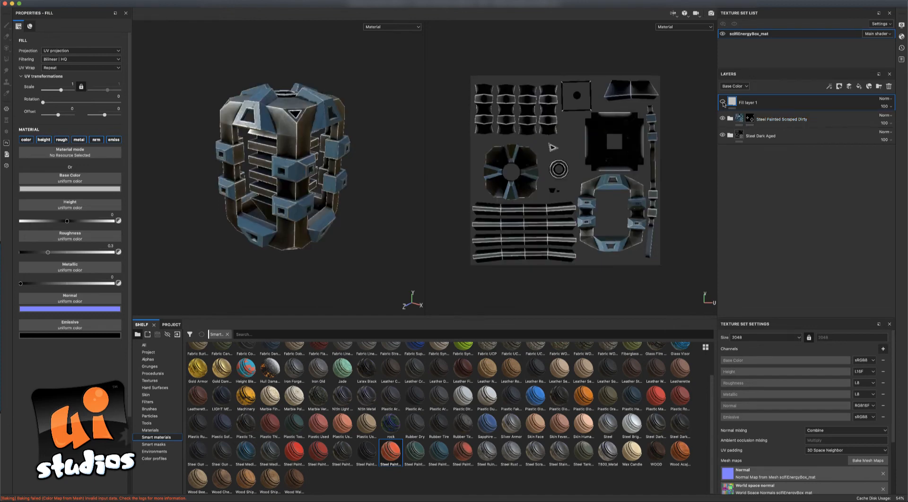
{"action": "left_click", "coordinate": [722, 102]}
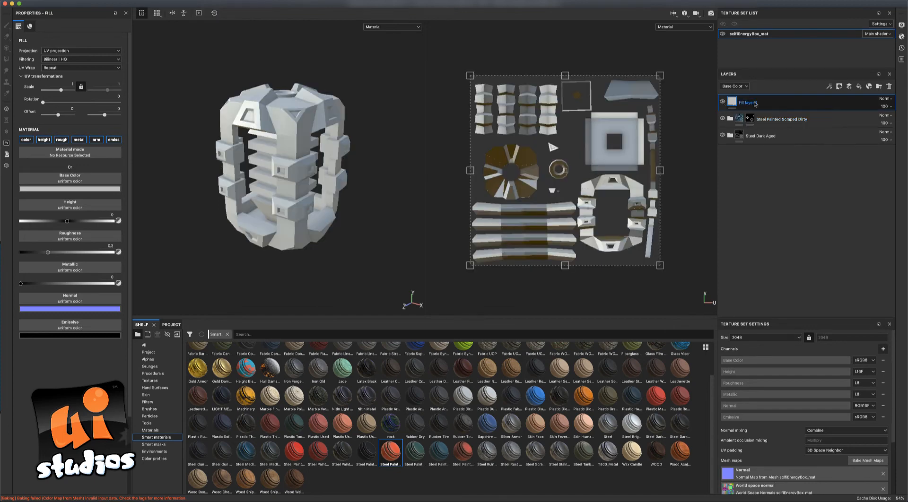
{"action": "double_click", "coordinate": [752, 102]}
{"action": "type", "text": "glowing energy"}
{"action": "key", "text": "Return"}
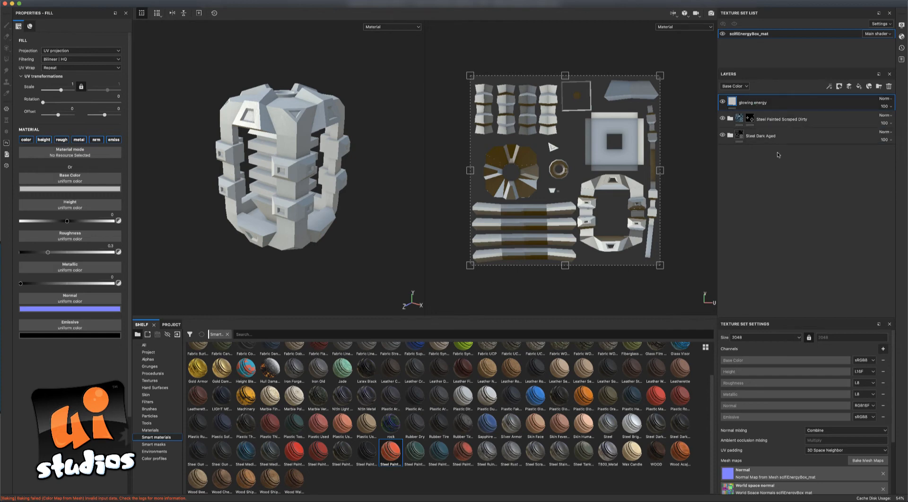
Turn off color, height, rough, metal and nrm on the fill layer, leaving only emissive.
{"action": "mouse_move", "coordinate": [731, 104]}
{"action": "left_click", "coordinate": [26, 140]}
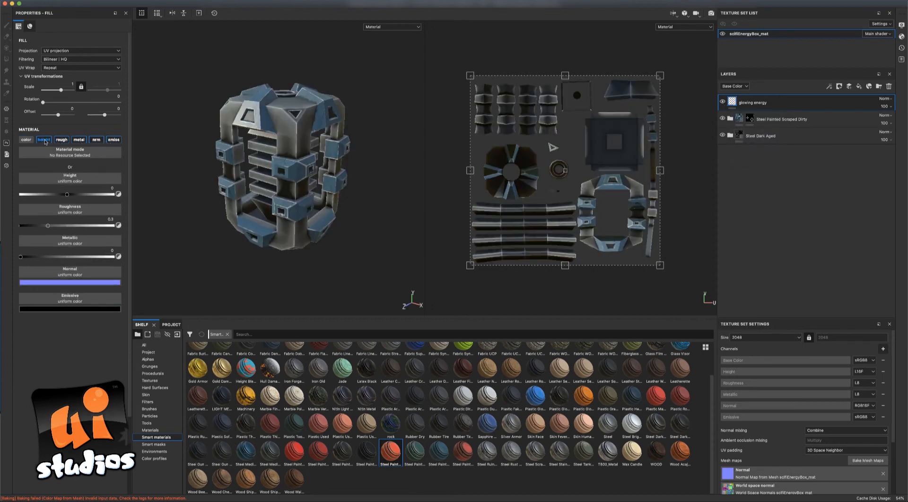
{"action": "left_click", "coordinate": [43, 140]}
{"action": "left_click", "coordinate": [61, 140]}
{"action": "left_click", "coordinate": [79, 139]}
{"action": "left_click", "coordinate": [96, 140]}
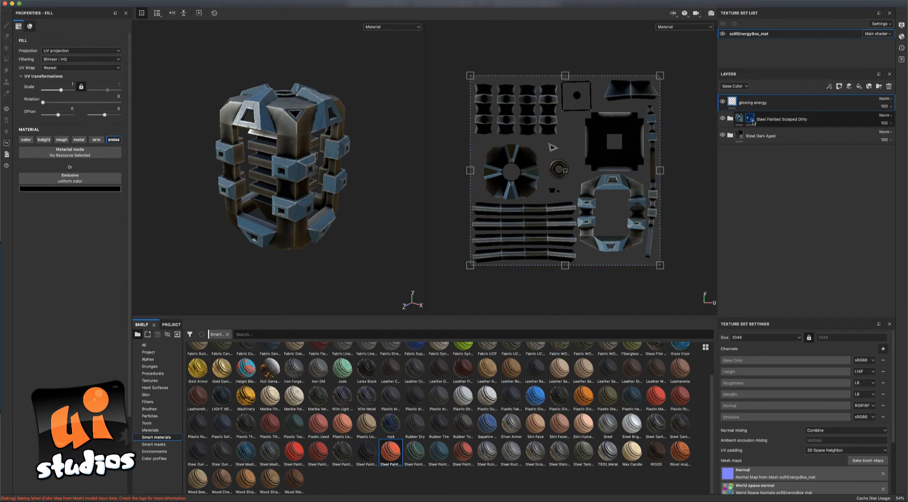
{"action": "left_click", "coordinate": [750, 119]}
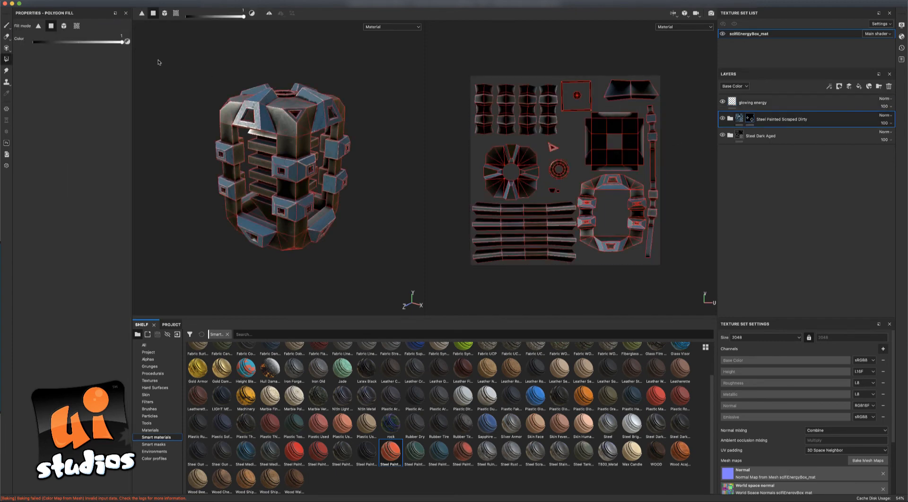
{"action": "left_click", "coordinate": [7, 26]}
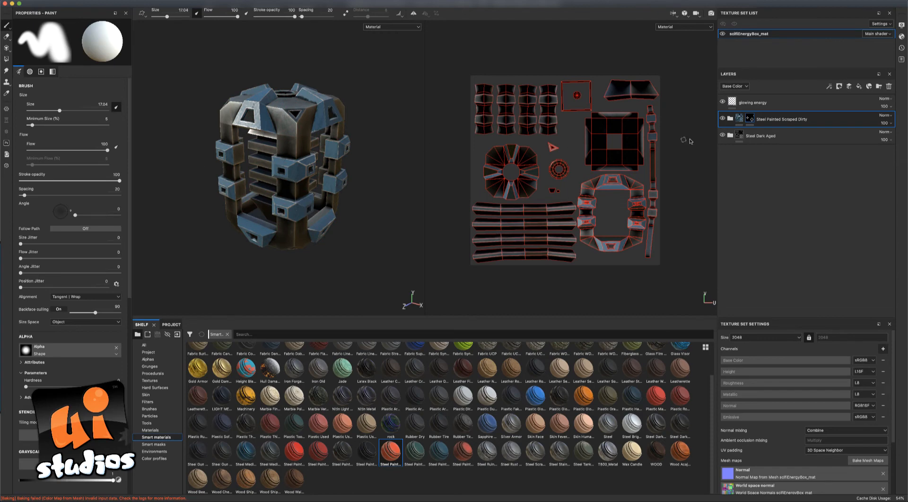
{"action": "left_click", "coordinate": [738, 119]}
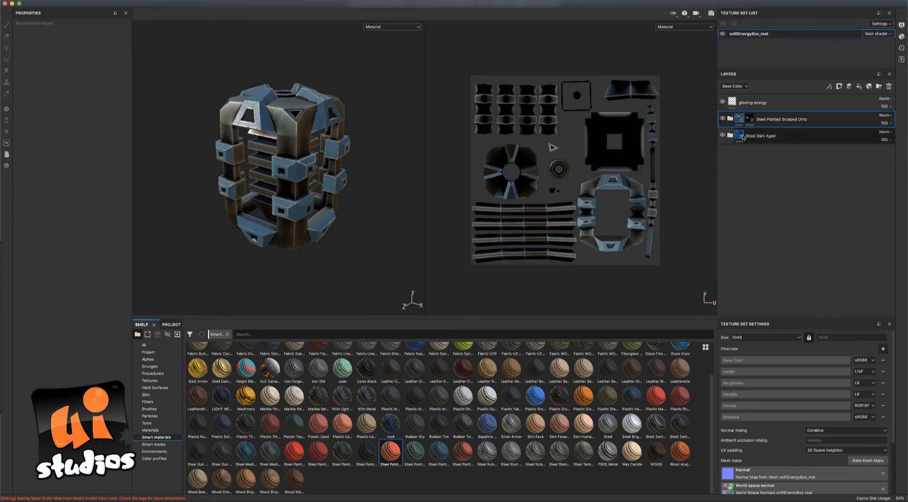
{"action": "left_click", "coordinate": [748, 135]}
{"action": "left_click", "coordinate": [731, 136]}
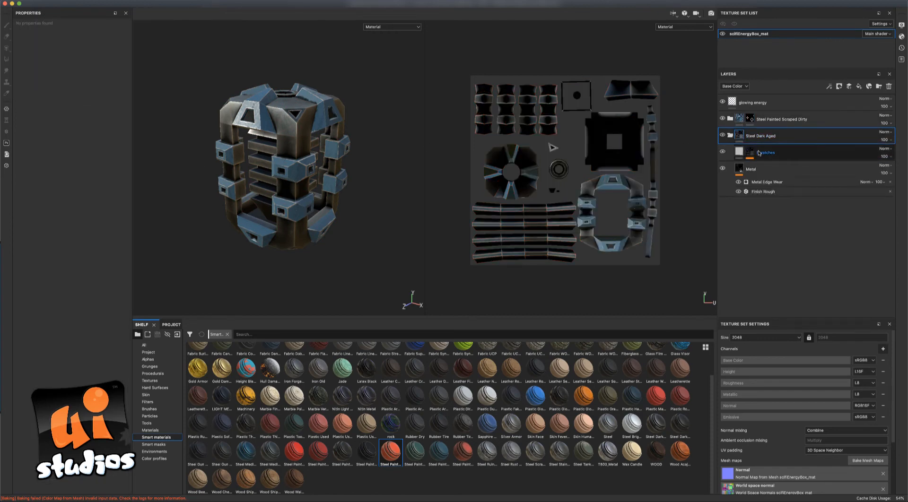
{"action": "left_click", "coordinate": [756, 171]}
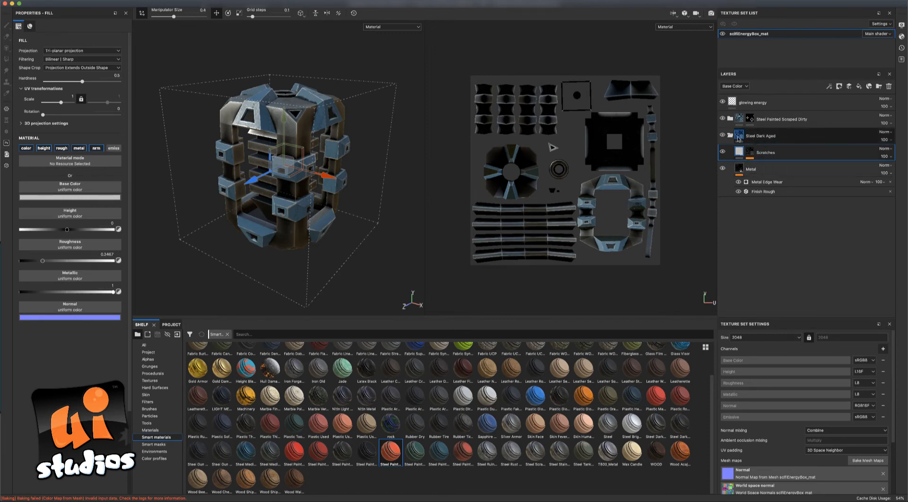
{"action": "left_click", "coordinate": [730, 136]}
{"action": "left_click", "coordinate": [733, 136]}
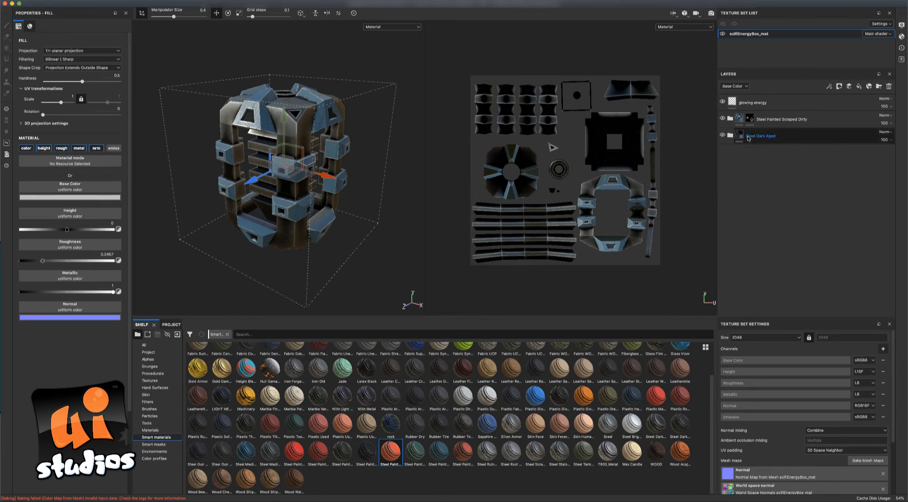
{"action": "left_click", "coordinate": [729, 135]}
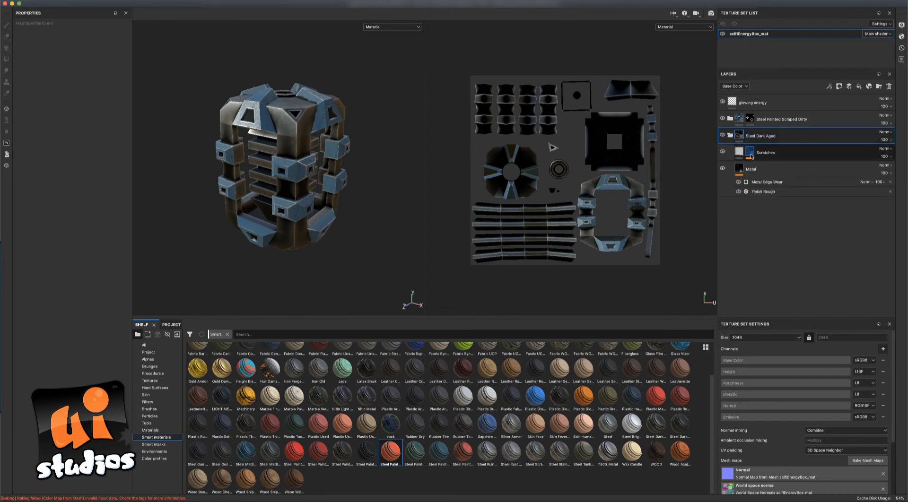
{"action": "left_click", "coordinate": [762, 156]}
{"action": "left_click", "coordinate": [114, 148]}
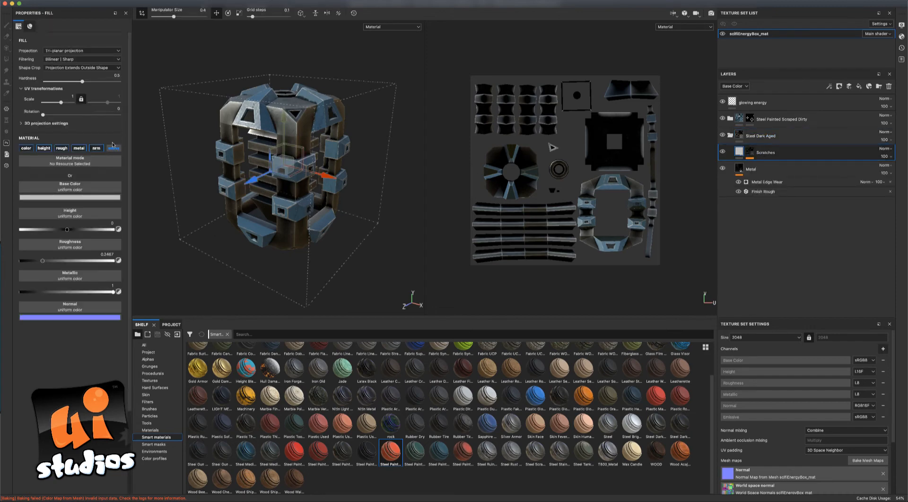
{"action": "left_click", "coordinate": [764, 174]}
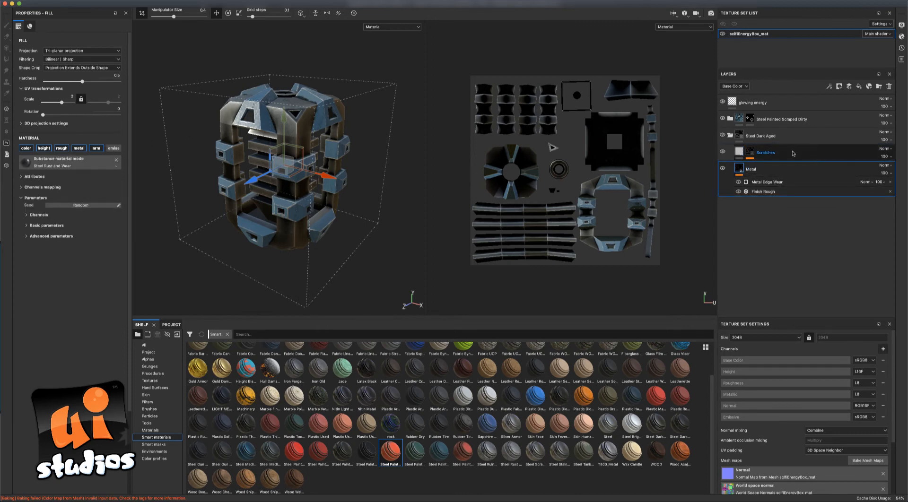
{"action": "left_click", "coordinate": [729, 136]}
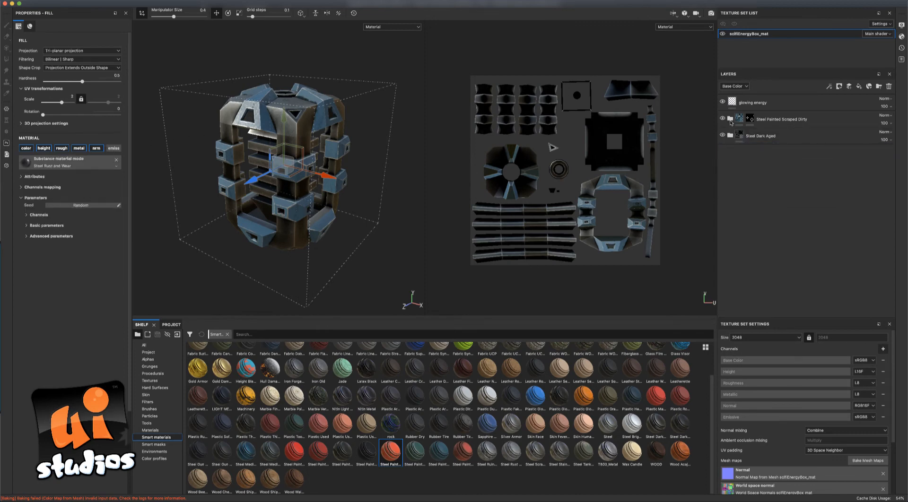
{"action": "left_click", "coordinate": [730, 120]}
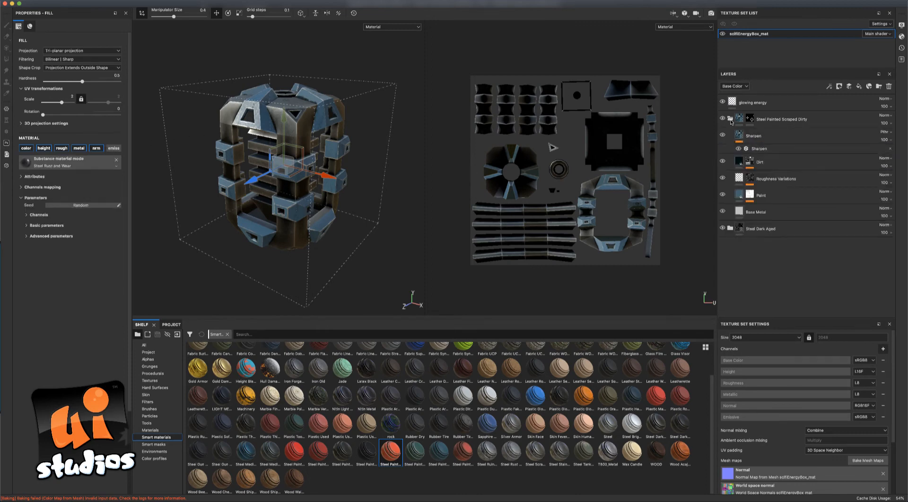
{"action": "left_click", "coordinate": [762, 140]}
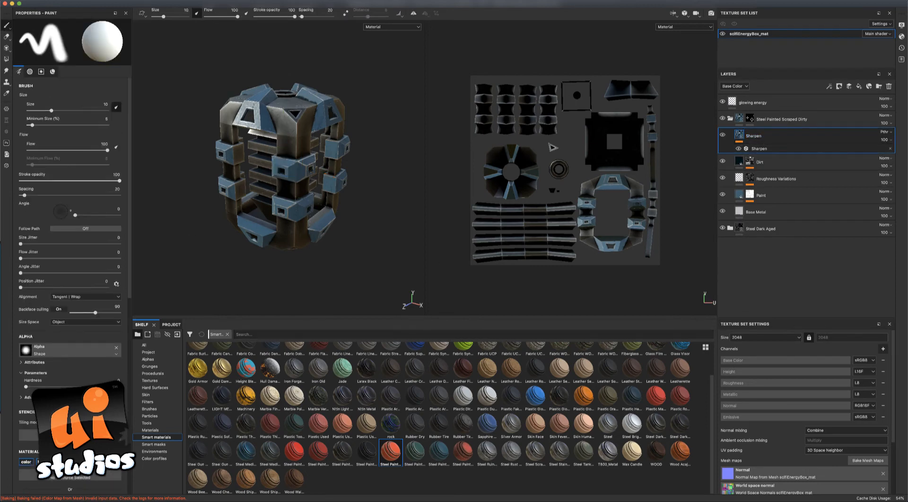
{"action": "left_click", "coordinate": [730, 120]}
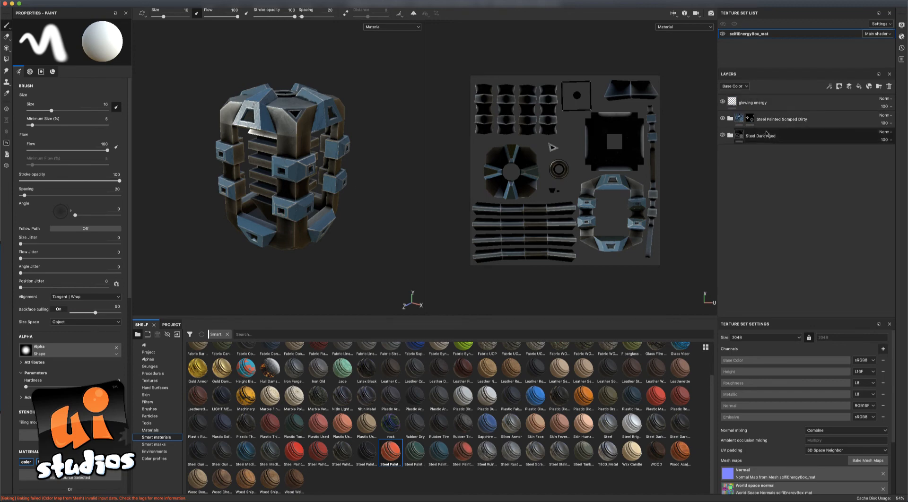
{"action": "double_click", "coordinate": [754, 103]}
{"action": "left_click", "coordinate": [757, 106]}
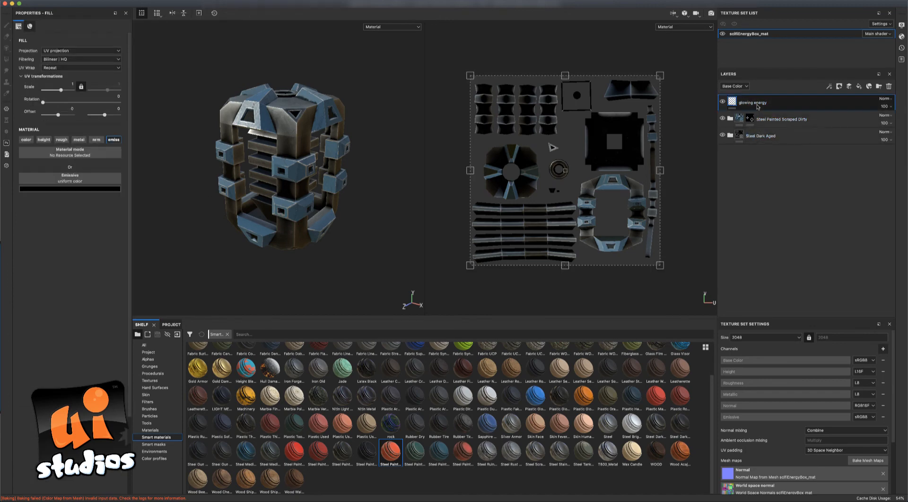
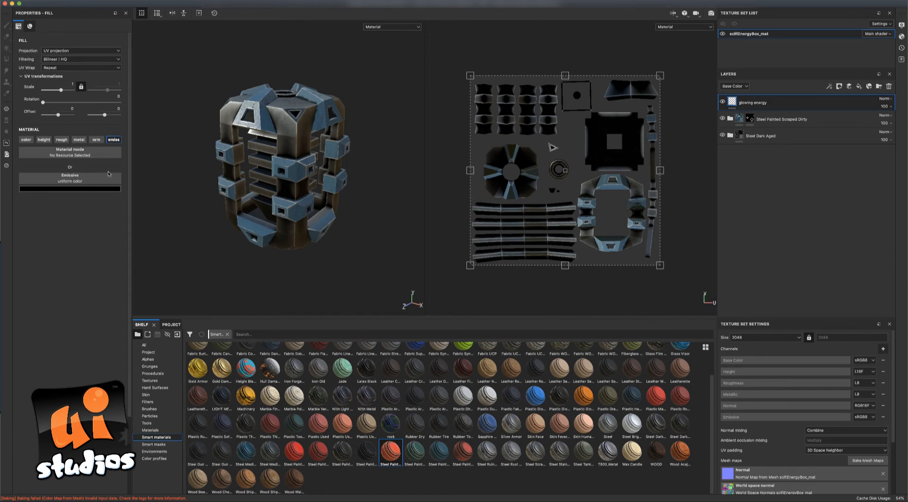
Set the glowing energy fill's emissive colour to orange.
{"action": "left_click_drag", "start_coordinate": [154, 191], "coordinate": [171, 186], "text": "alt"}
{"action": "left_click", "coordinate": [108, 189]}
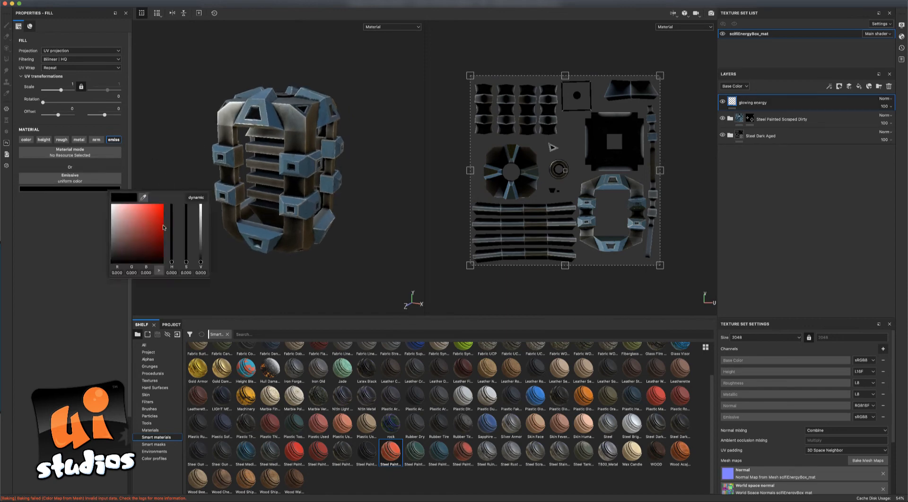
{"action": "left_click_drag", "start_coordinate": [164, 227], "coordinate": [175, 198]}
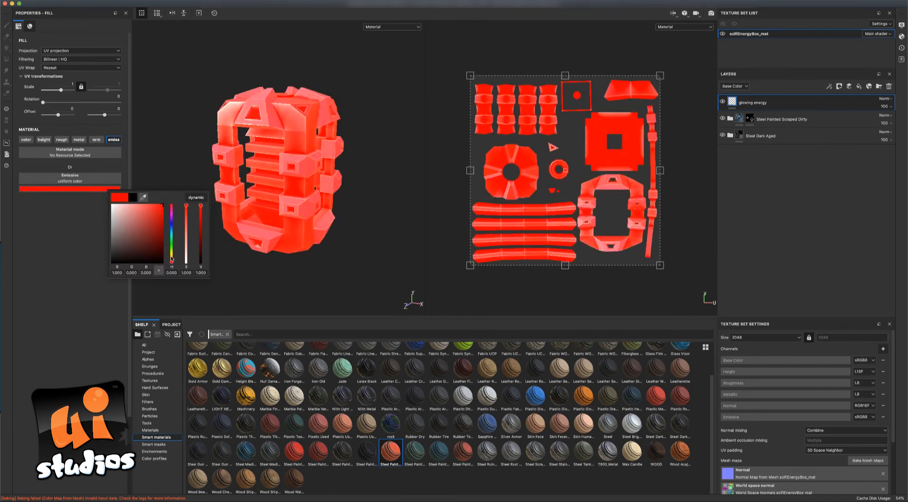
{"action": "left_click_drag", "start_coordinate": [171, 258], "coordinate": [171, 261]}
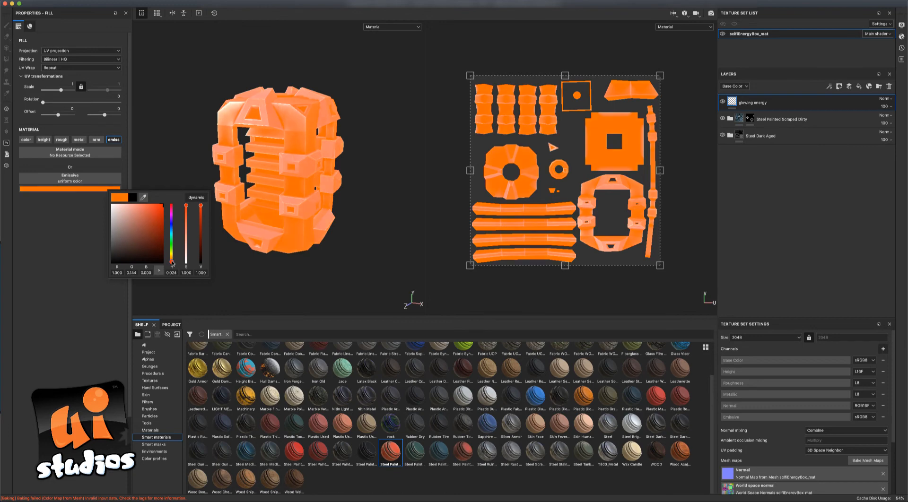
{"action": "left_click", "coordinate": [88, 216]}
Add a black mask to the glowing energy layer so the orange glow is hidden.
{"action": "left_click_drag", "start_coordinate": [343, 212], "coordinate": [363, 201], "text": "alt"}
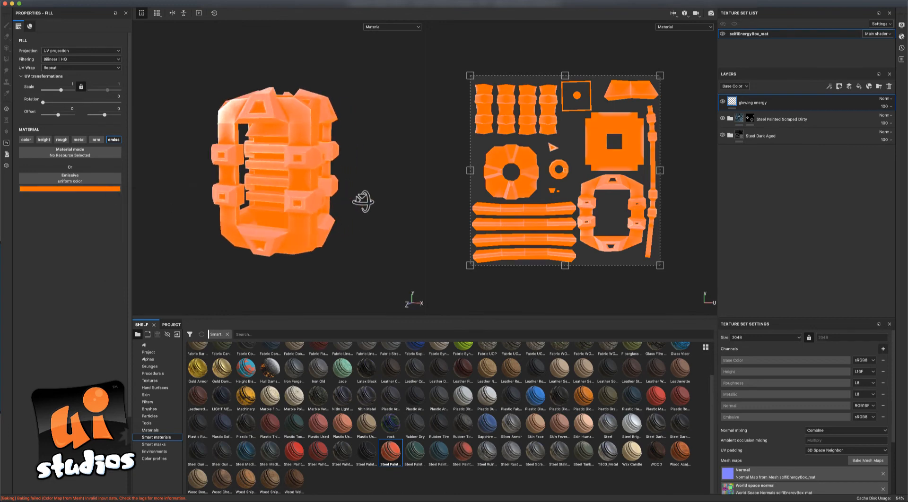
{"action": "right_click", "coordinate": [755, 107]}
{"action": "left_click", "coordinate": [780, 116]}
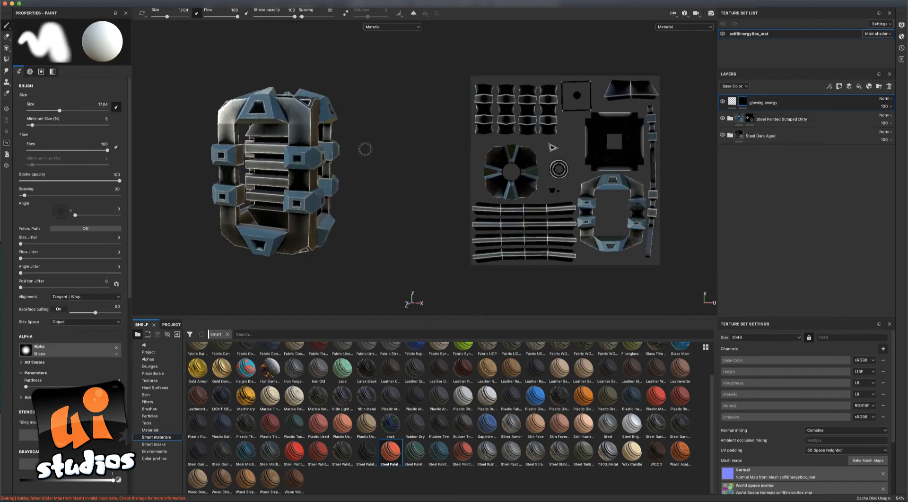
With Polygon Fill, reveal the glow on the square inset faces and top triangular windows.
{"action": "left_click_drag", "start_coordinate": [375, 148], "coordinate": [365, 160], "text": "alt"}
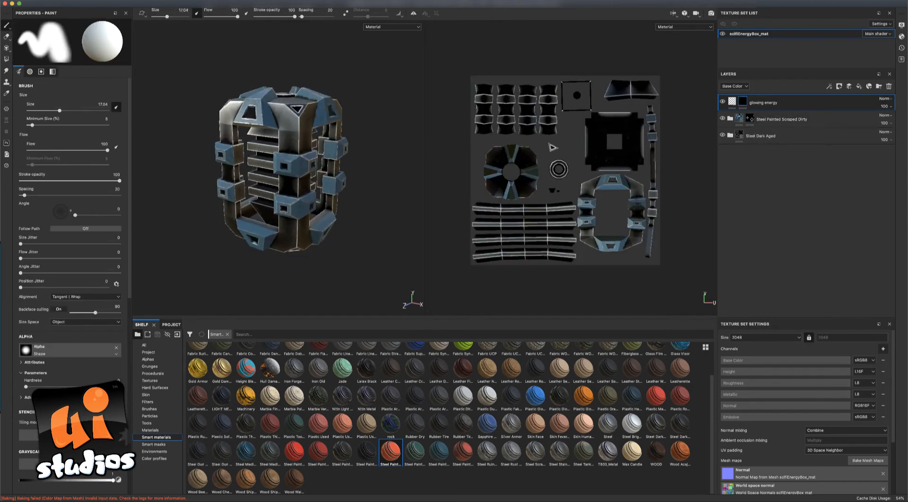
{"action": "left_click", "coordinate": [8, 59]}
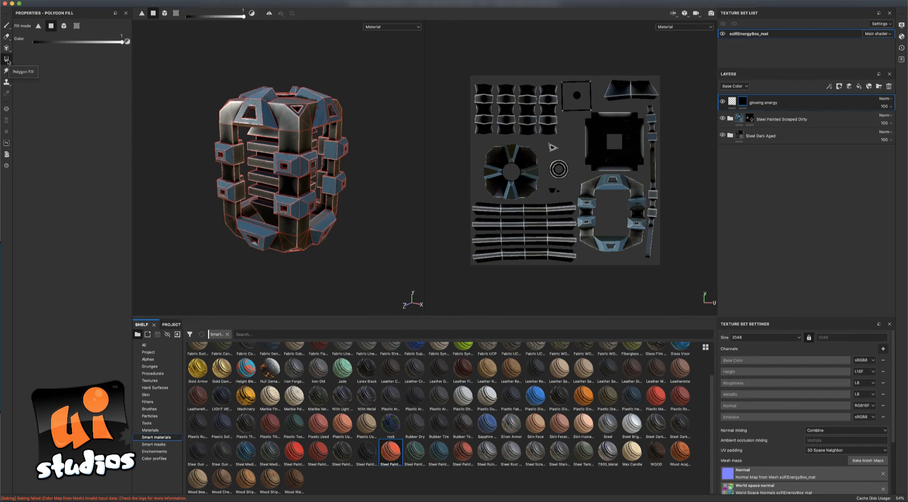
{"action": "left_click_drag", "start_coordinate": [363, 169], "coordinate": [387, 169], "text": "alt"}
{"action": "scroll", "coordinate": [349, 176], "scroll_direction": "down", "scroll_amount": 3}
{"action": "scroll", "coordinate": [346, 179], "scroll_direction": "up", "scroll_amount": 2}
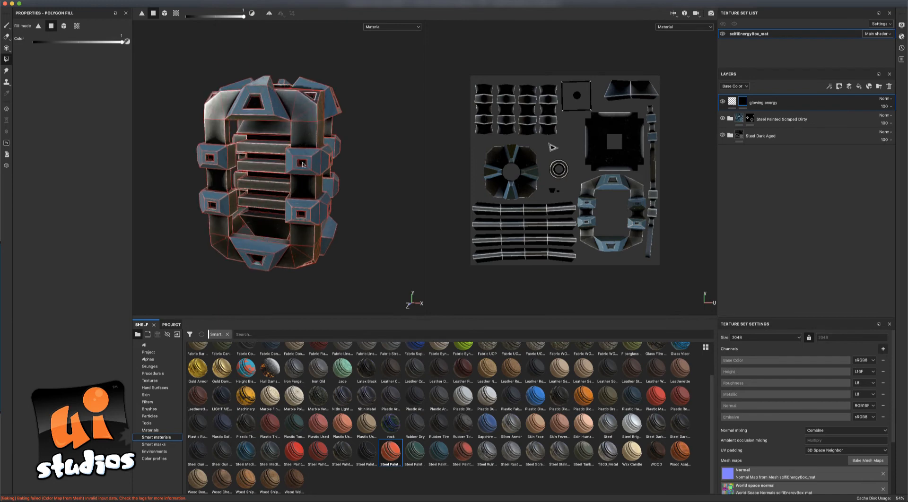
{"action": "left_click", "coordinate": [303, 165]}
{"action": "left_click_drag", "start_coordinate": [376, 214], "coordinate": [345, 209], "text": "alt"}
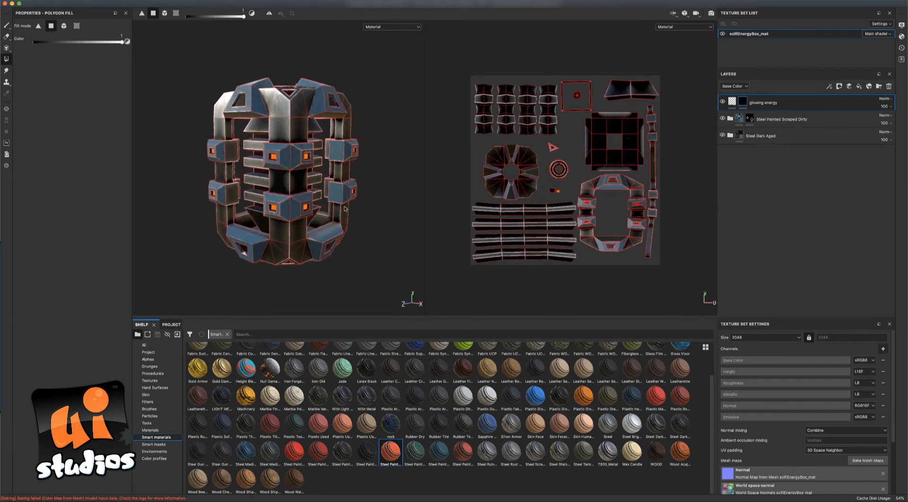
{"action": "left_click", "coordinate": [556, 192]}
Reveal the orange glow on the underside round port and two more horizontal slats.
{"action": "left_click_drag", "start_coordinate": [399, 183], "coordinate": [397, 228], "text": "alt"}
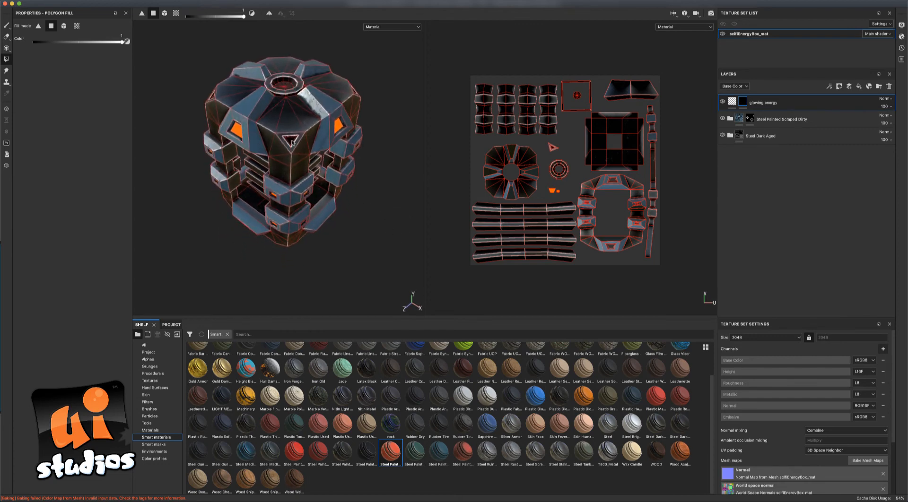
{"action": "left_click_drag", "start_coordinate": [293, 141], "coordinate": [298, 54], "text": "alt"}
{"action": "left_click_drag", "start_coordinate": [256, 175], "coordinate": [304, 257], "text": "alt"}
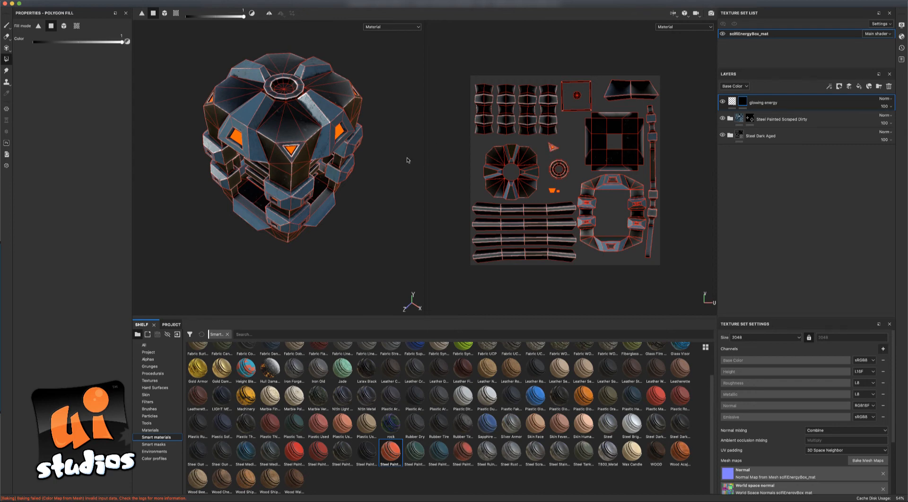
{"action": "left_click_drag", "start_coordinate": [407, 160], "coordinate": [400, 174], "text": "alt"}
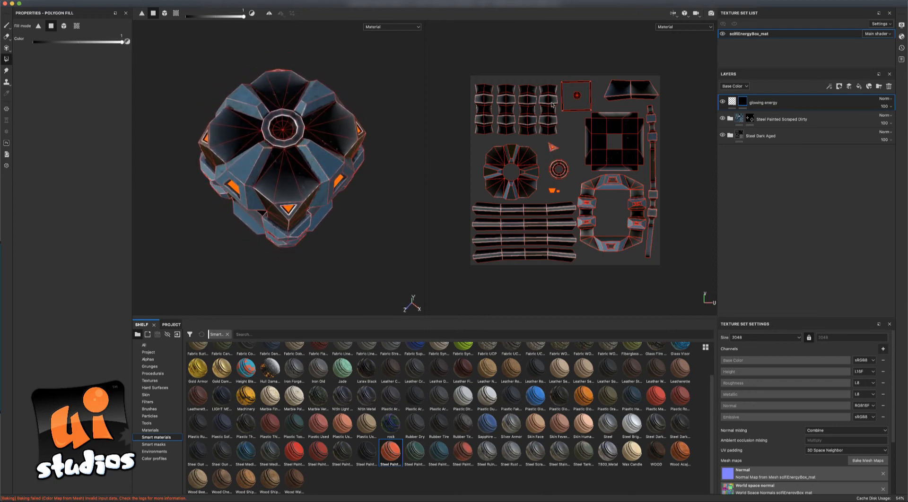
{"action": "left_click_drag", "start_coordinate": [575, 98], "coordinate": [583, 102]}
{"action": "left_click_drag", "start_coordinate": [391, 105], "coordinate": [410, 152], "text": "alt"}
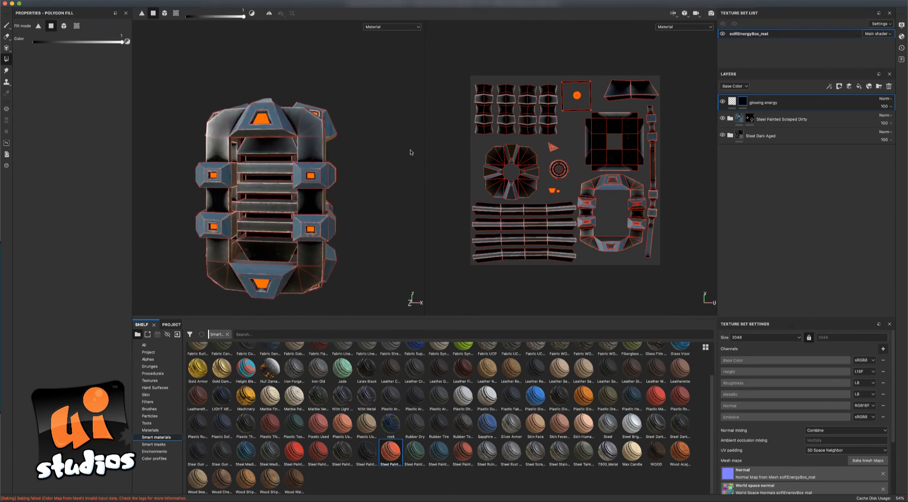
{"action": "left_click", "coordinate": [586, 108]}
{"action": "mouse_move", "coordinate": [416, 159]}
{"action": "left_mouse_down", "text": "alt"}
{"action": "mouse_move", "coordinate": [361, 177]}
{"action": "mouse_move", "coordinate": [368, 220]}
{"action": "mouse_move", "coordinate": [375, 170]}
{"action": "mouse_move", "coordinate": [370, 237]}
{"action": "mouse_move", "coordinate": [351, 91]}
{"action": "mouse_move", "coordinate": [367, 203]}
{"action": "left_mouse_up", "text": "alt"}
{"action": "key", "text": "1"}
{"action": "scroll", "coordinate": [394, 191], "scroll_direction": "down", "scroll_amount": 3}
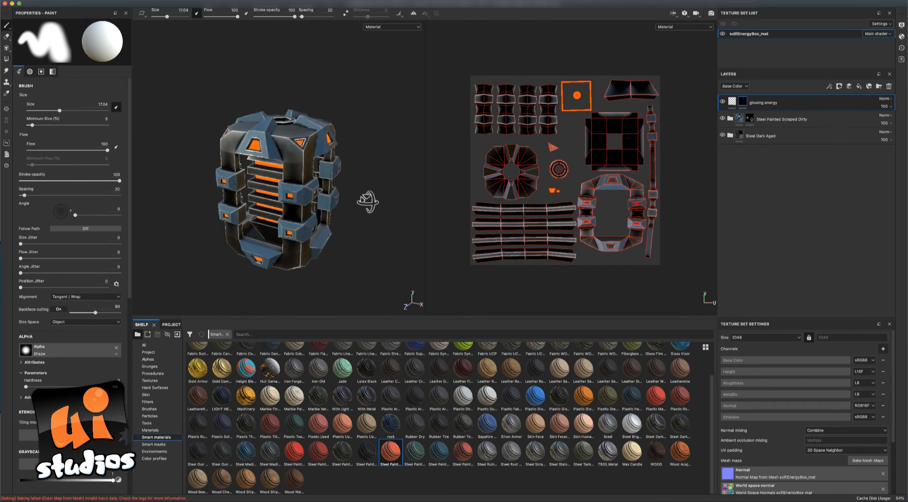
{"action": "middle_click_drag", "start_coordinate": [366, 204], "coordinate": [380, 176], "text": "alt"}
{"action": "mouse_move", "coordinate": [380, 177]}
{"action": "left_mouse_down", "text": "alt"}
{"action": "mouse_move", "coordinate": [416, 185]}
{"action": "mouse_move", "coordinate": [367, 169]}
{"action": "mouse_move", "coordinate": [300, 114]}
{"action": "mouse_move", "coordinate": [415, 172]}
{"action": "mouse_move", "coordinate": [446, 171]}
{"action": "left_mouse_up", "text": "alt"}
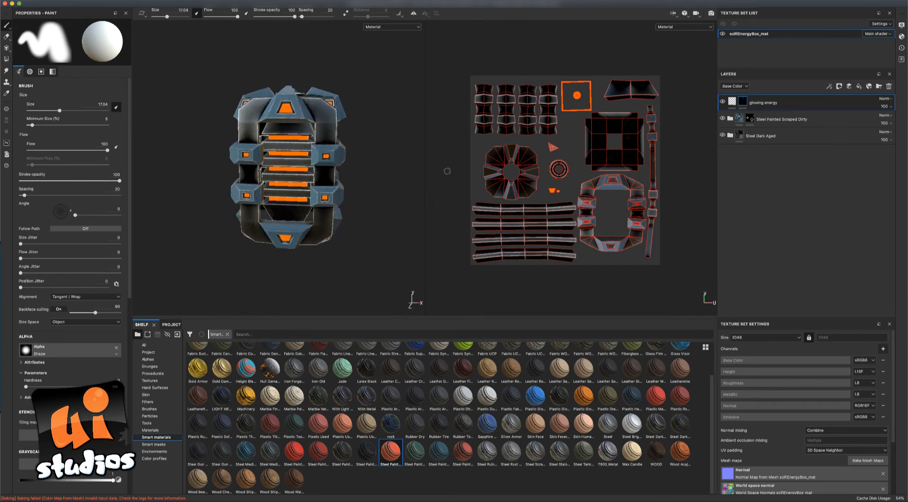
{"action": "mouse_move", "coordinate": [237, 125]}
{"action": "left_mouse_down", "text": "alt"}
{"action": "mouse_move", "coordinate": [214, 157]}
{"action": "mouse_move", "coordinate": [232, 163]}
{"action": "mouse_move", "coordinate": [272, 255]}
{"action": "left_mouse_up", "text": "alt"}
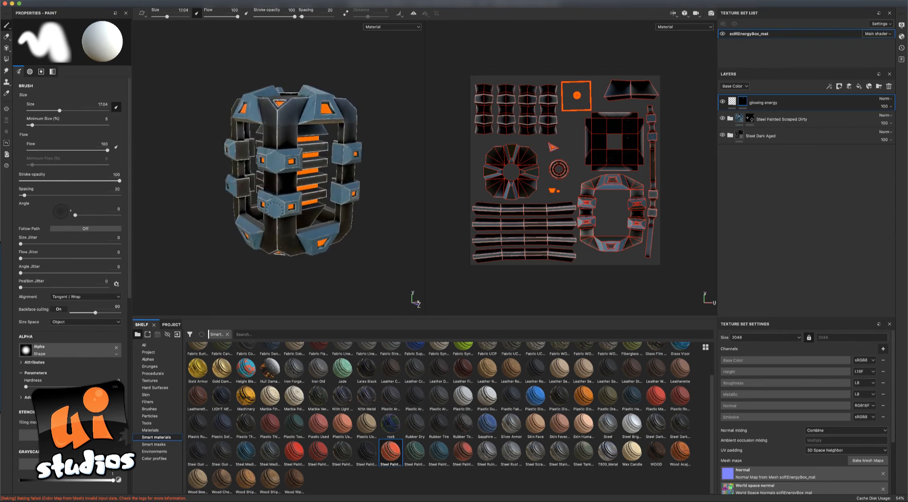
{"action": "mouse_move", "coordinate": [378, 214]}
{"action": "left_mouse_down", "text": "alt"}
{"action": "mouse_move", "coordinate": [385, 219]}
{"action": "mouse_move", "coordinate": [366, 215]}
{"action": "left_mouse_up", "text": "alt"}
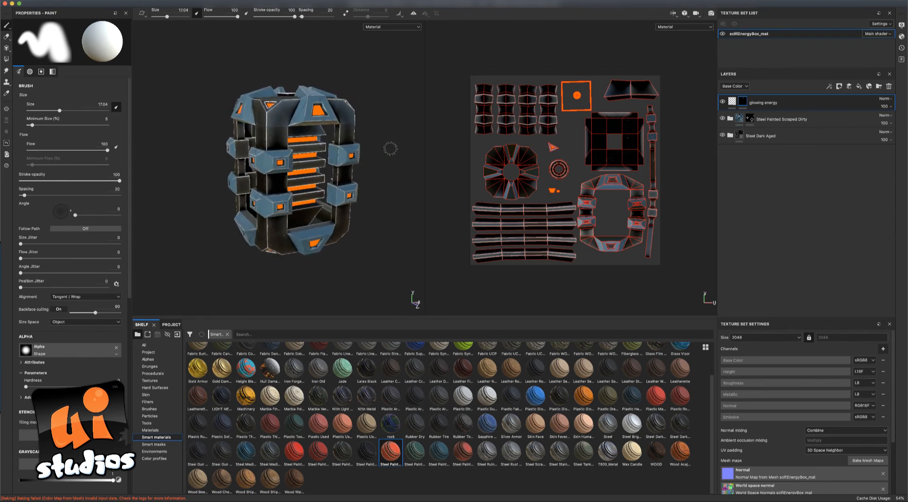
{"action": "scroll", "coordinate": [393, 150], "scroll_direction": "up", "scroll_amount": 3}
{"action": "left_click_drag", "start_coordinate": [174, 130], "coordinate": [185, 134], "text": "alt"}
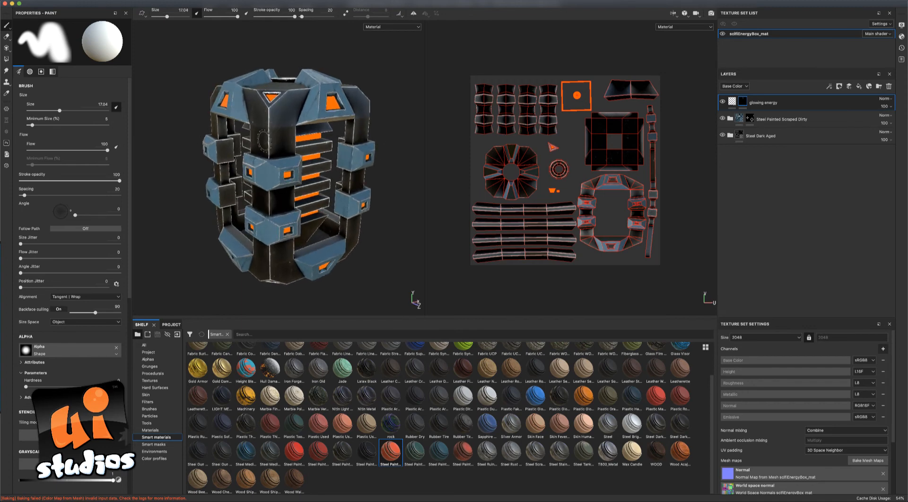
{"action": "double_click", "coordinate": [757, 120]}
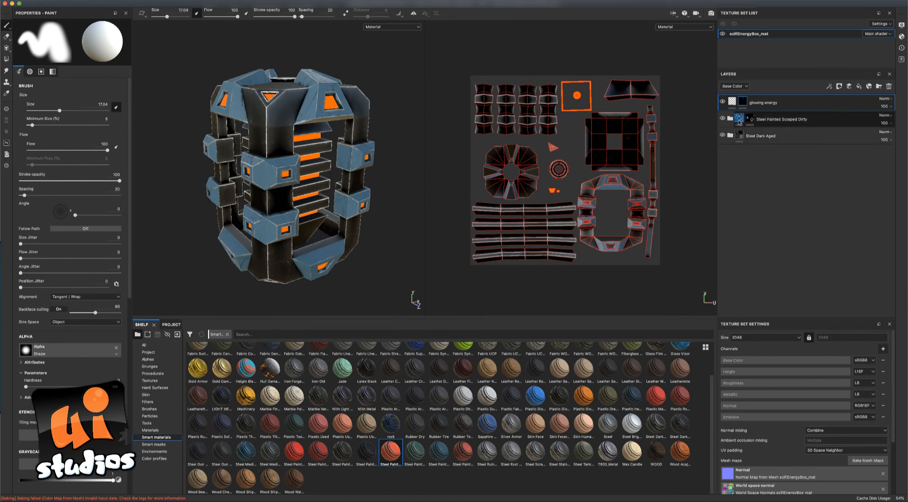
Toggle the Steel Painted Scraped Dirty and Steel Dark Aged layers off and on to compare.
{"action": "left_click", "coordinate": [722, 118]}
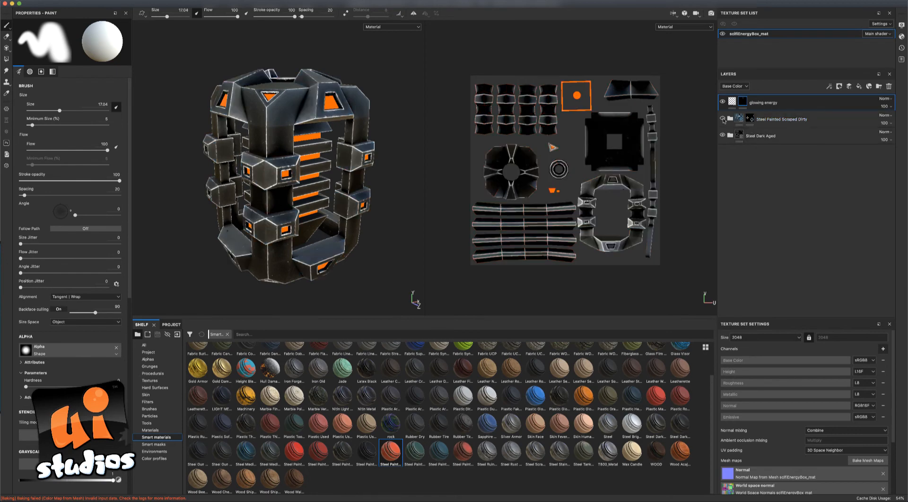
{"action": "left_click", "coordinate": [722, 118]}
{"action": "left_click", "coordinate": [722, 136]}
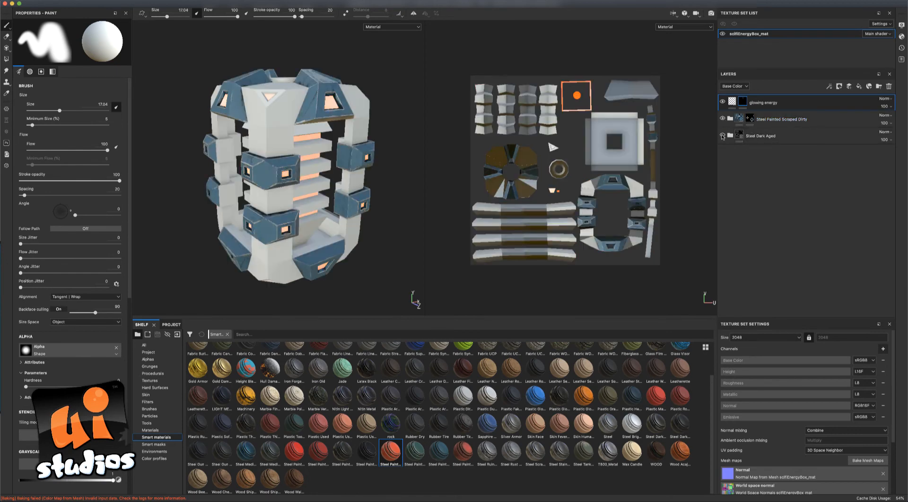
{"action": "left_click", "coordinate": [721, 136]}
{"action": "left_click", "coordinate": [723, 119]}
{"action": "left_click", "coordinate": [723, 119]}
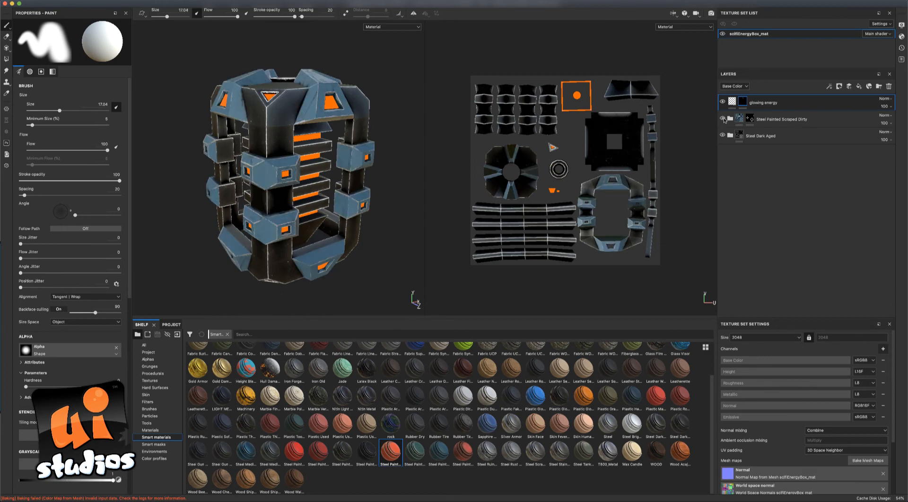
Exclude Metal Edge Wear from the emissive channel, review Finish Rough and Sharpen, then select glowing energy.
{"action": "left_click", "coordinate": [730, 118]}
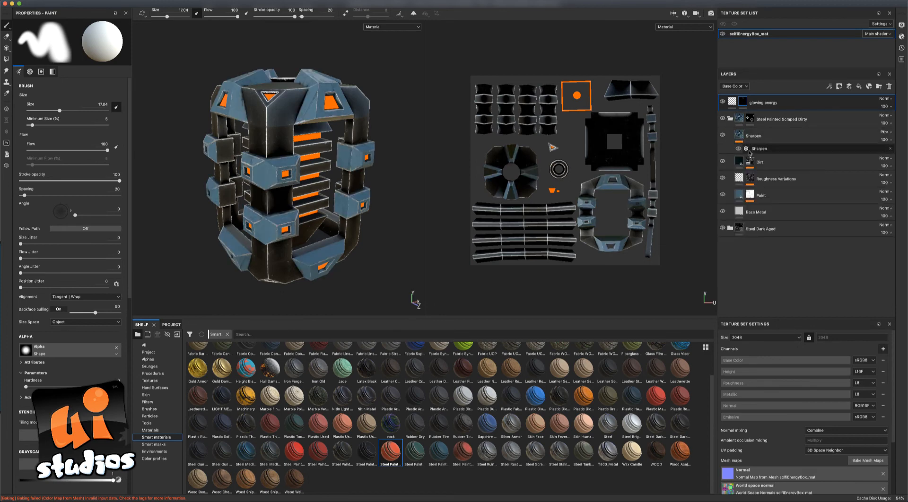
{"action": "left_click", "coordinate": [730, 229]}
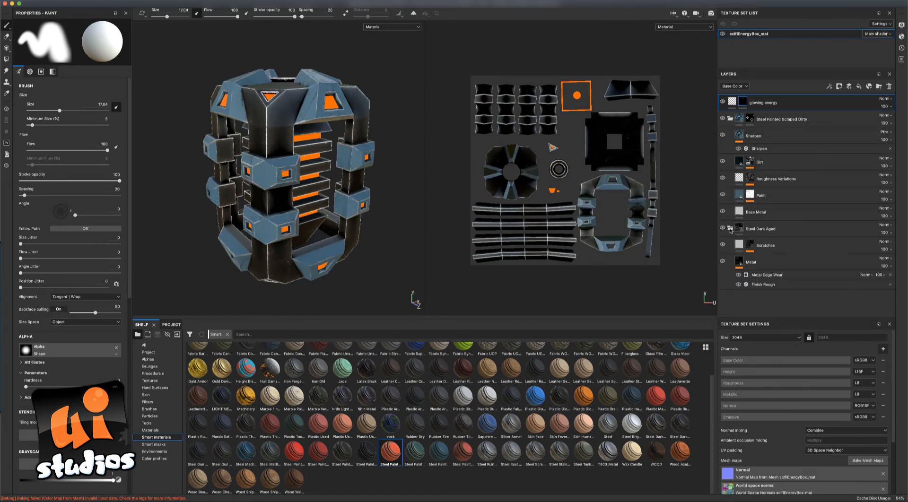
{"action": "left_click", "coordinate": [760, 276]}
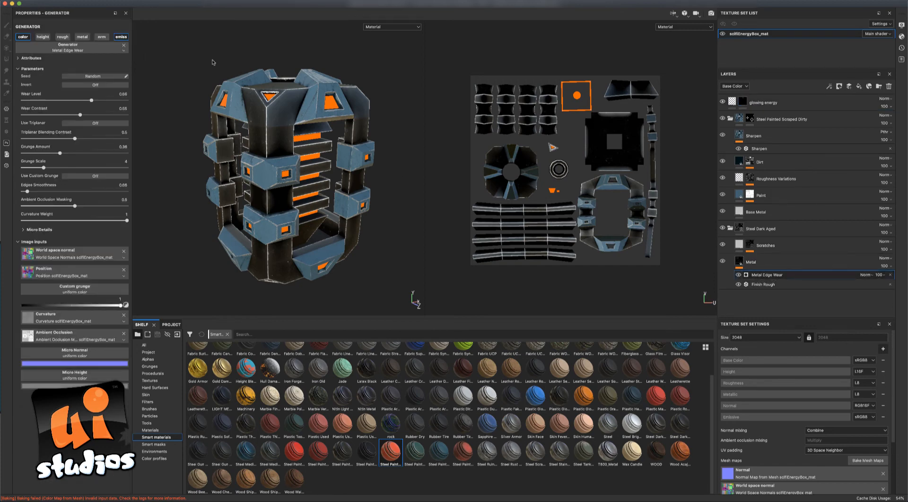
{"action": "left_click", "coordinate": [121, 37]}
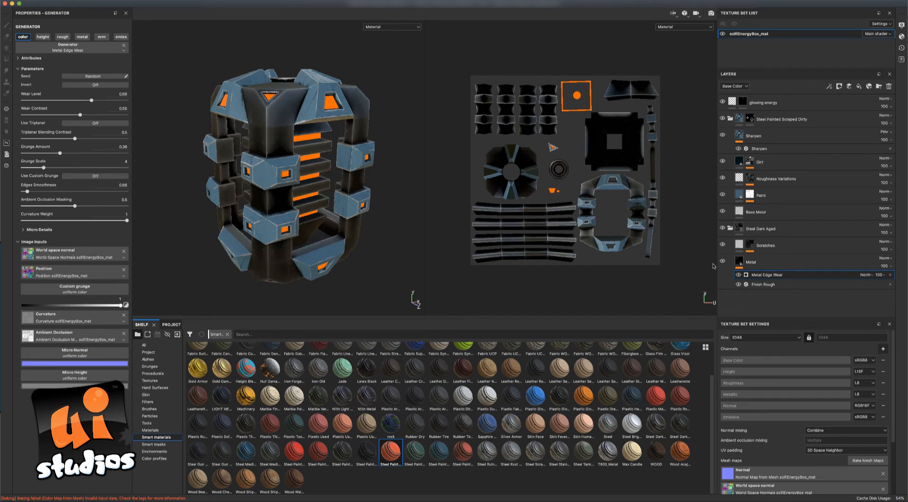
{"action": "left_click", "coordinate": [755, 285]}
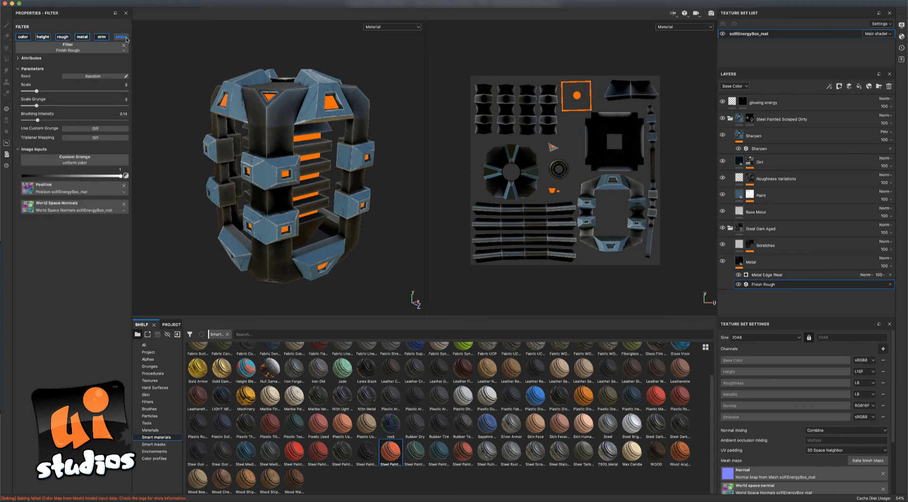
{"action": "left_click", "coordinate": [757, 148]}
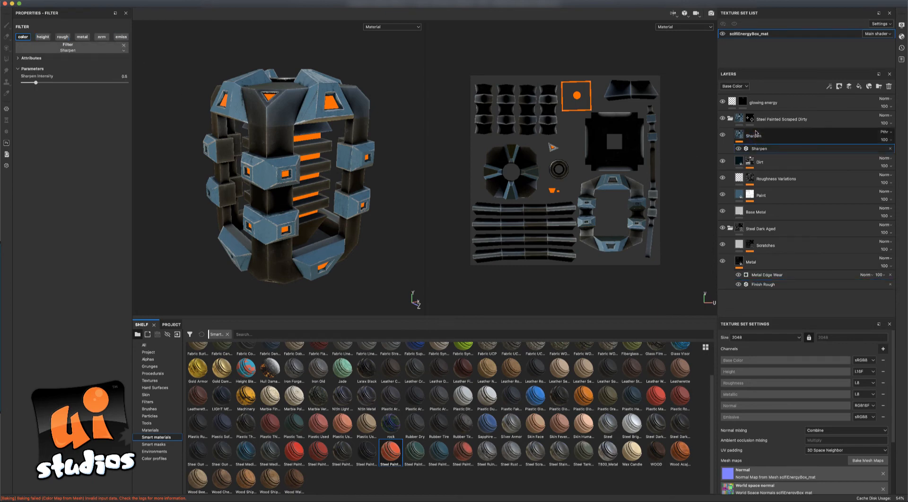
{"action": "left_click", "coordinate": [759, 107]}
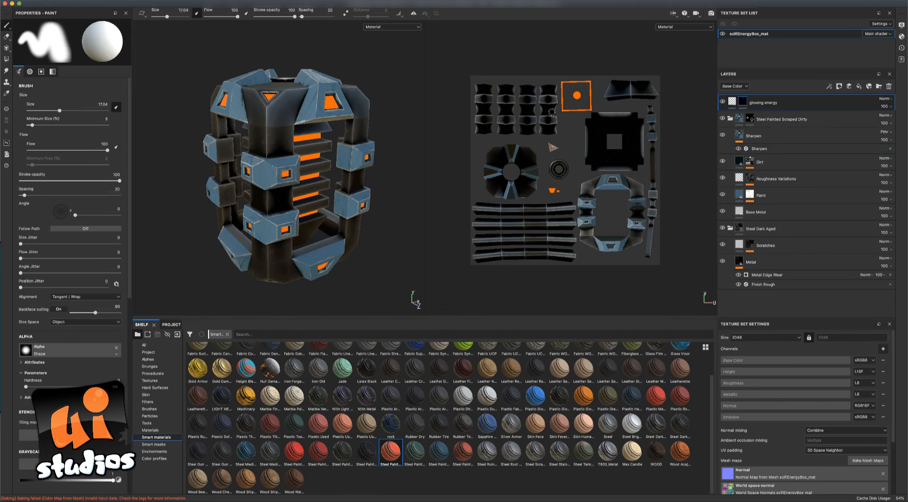
{"action": "mouse_move", "coordinate": [383, 169]}
{"action": "left_mouse_down", "text": "alt"}
{"action": "mouse_move", "coordinate": [385, 189]}
{"action": "mouse_move", "coordinate": [377, 178]}
{"action": "mouse_move", "coordinate": [389, 148]}
{"action": "mouse_move", "coordinate": [426, 162]}
{"action": "mouse_move", "coordinate": [352, 173]}
{"action": "mouse_move", "coordinate": [345, 162]}
{"action": "mouse_move", "coordinate": [383, 155]}
{"action": "mouse_move", "coordinate": [364, 156]}
{"action": "mouse_move", "coordinate": [297, 177]}
{"action": "mouse_move", "coordinate": [326, 170]}
{"action": "mouse_move", "coordinate": [304, 191]}
{"action": "left_mouse_up", "text": "alt"}
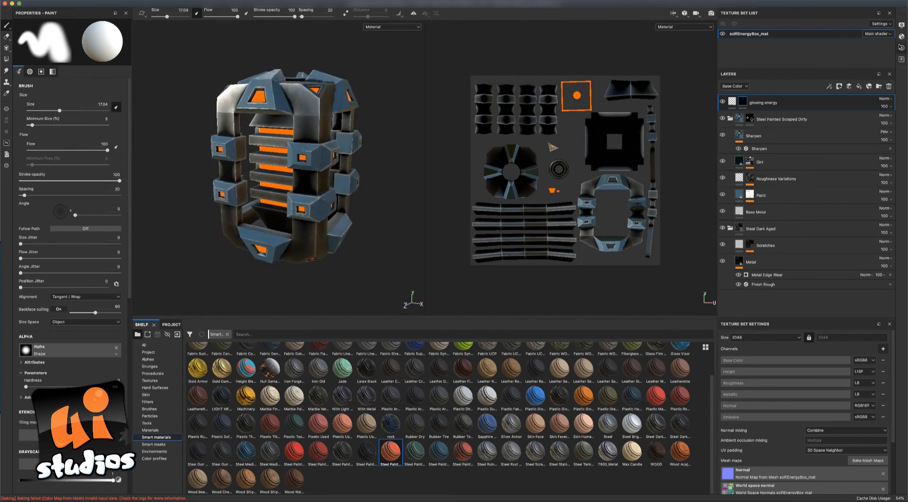
Open the Shader Settings panel showing the pbr-metal-rough shader with emissive intensity 1.
{"action": "left_click", "coordinate": [902, 39]}
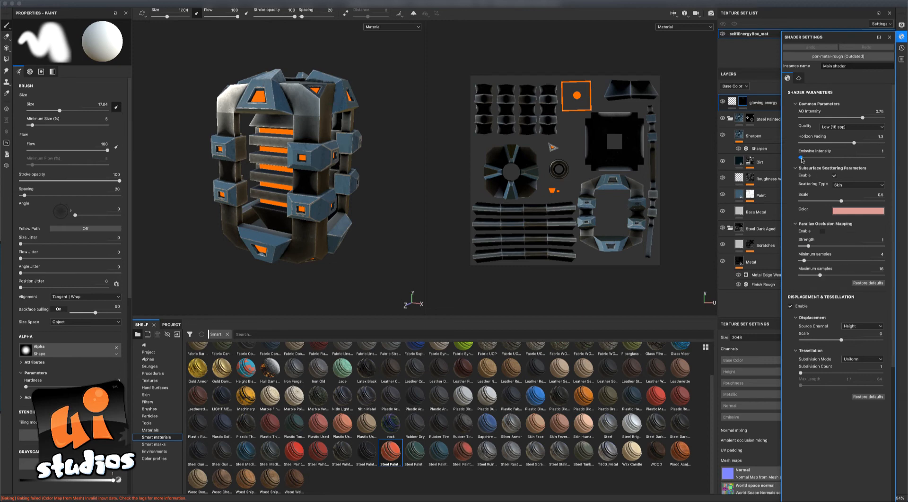
Raise the main shader's Emissive Intensity from 1 to 6.9 so the inserts glow bright yellow.
{"action": "left_click_drag", "start_coordinate": [802, 160], "coordinate": [805, 161]}
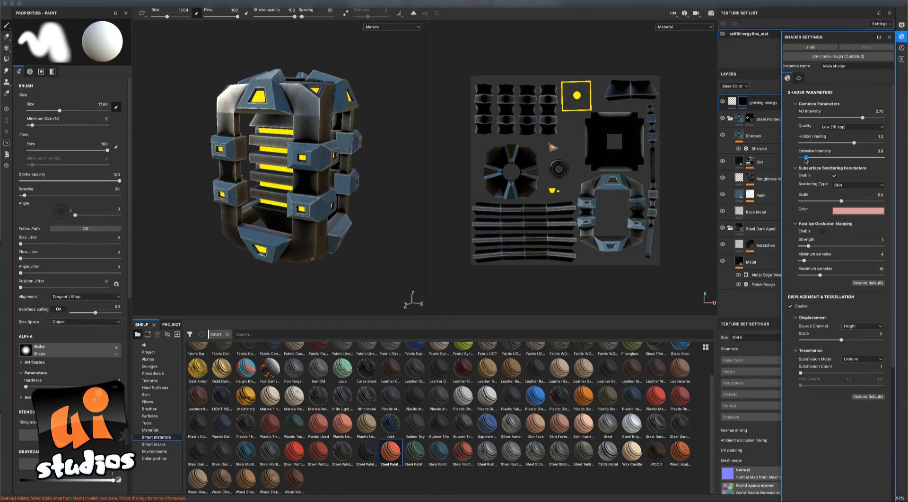
{"action": "left_click", "coordinate": [901, 26]}
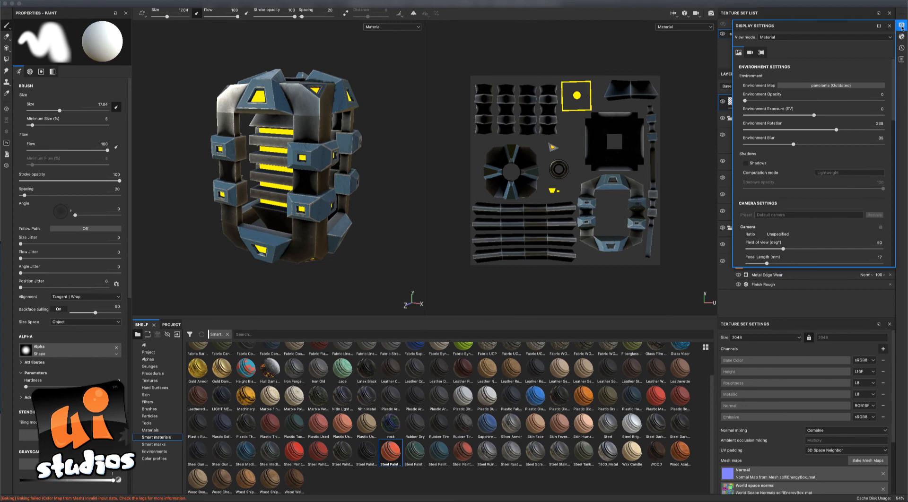
Turn on viewport shadows at 71 opacity.
{"action": "left_click", "coordinate": [745, 163]}
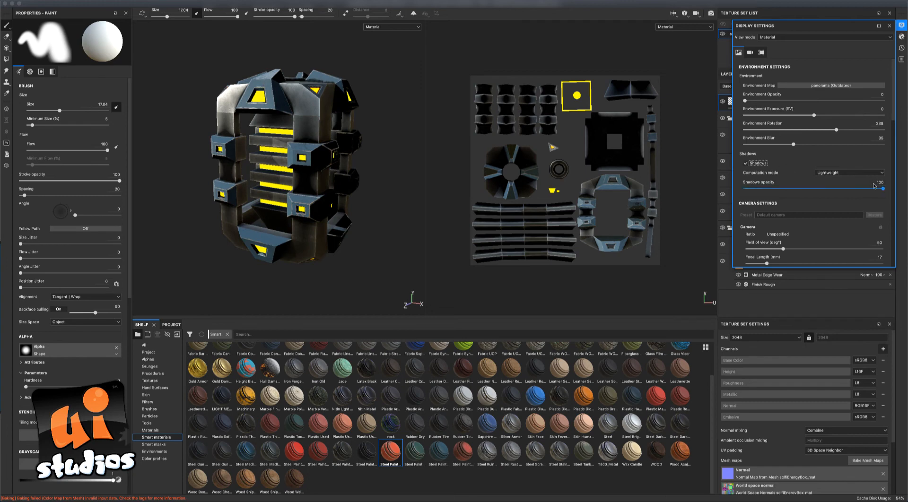
{"action": "left_click_drag", "start_coordinate": [882, 189], "coordinate": [855, 194]}
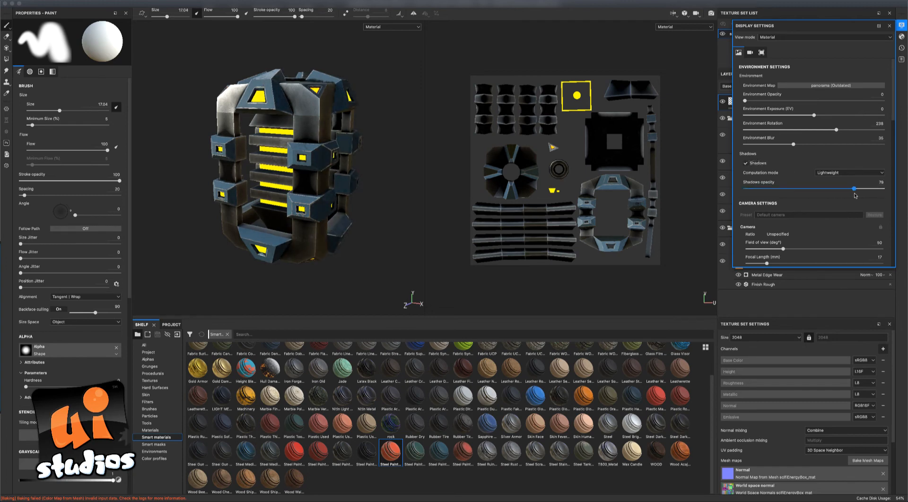
{"action": "scroll", "coordinate": [844, 207], "scroll_direction": "down", "scroll_amount": 5}
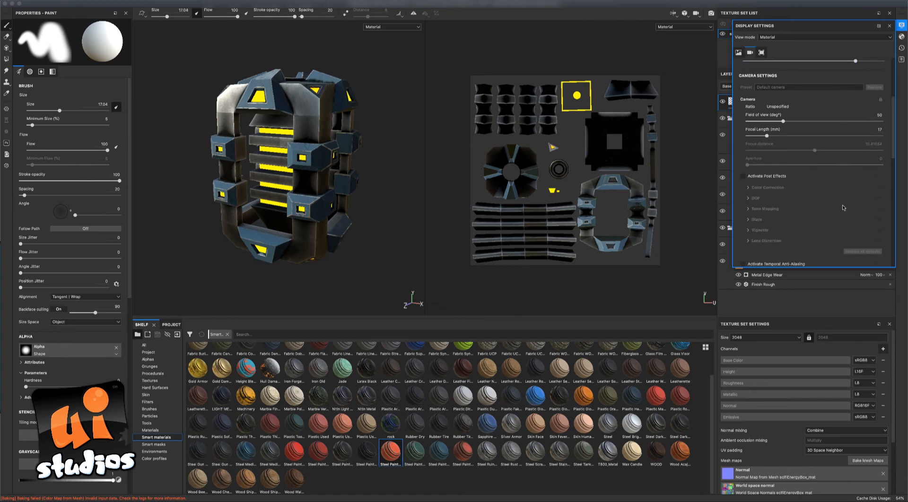
Activate post effects and enable a Vignette of about 0.75.
{"action": "left_click", "coordinate": [742, 177]}
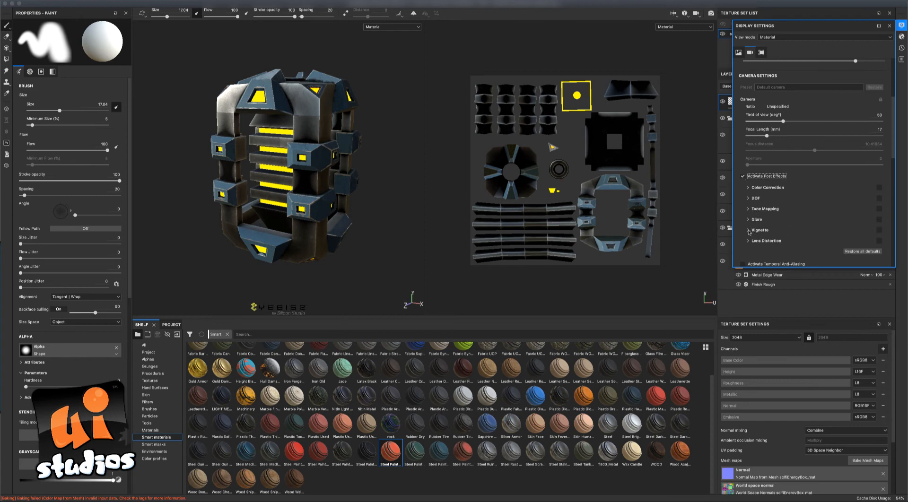
{"action": "left_click", "coordinate": [748, 230]}
{"action": "left_click", "coordinate": [878, 230]}
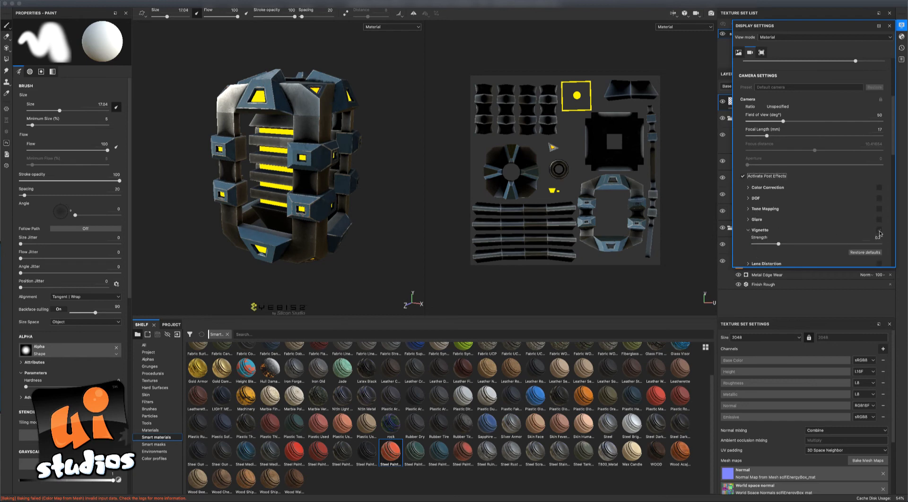
{"action": "left_click_drag", "start_coordinate": [779, 246], "coordinate": [847, 245]}
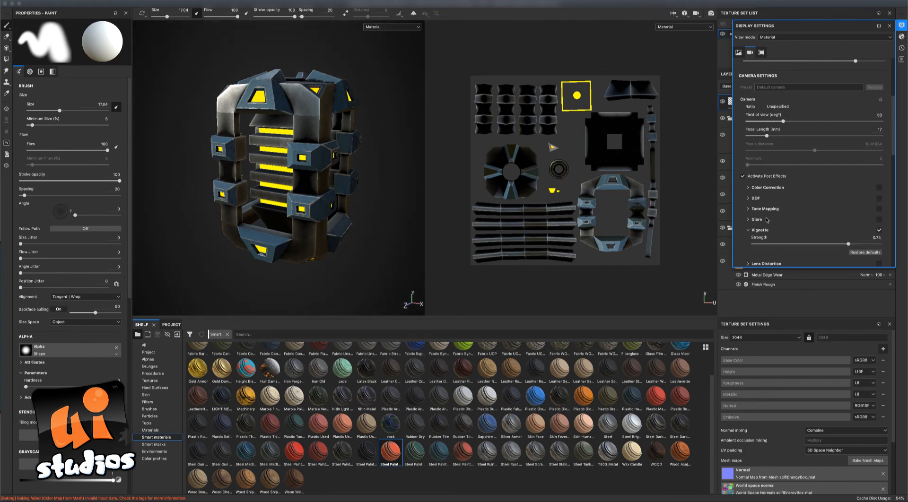
Enable Glare with the Bloom shape so the emissive inserts get a halo.
{"action": "left_click", "coordinate": [878, 220]}
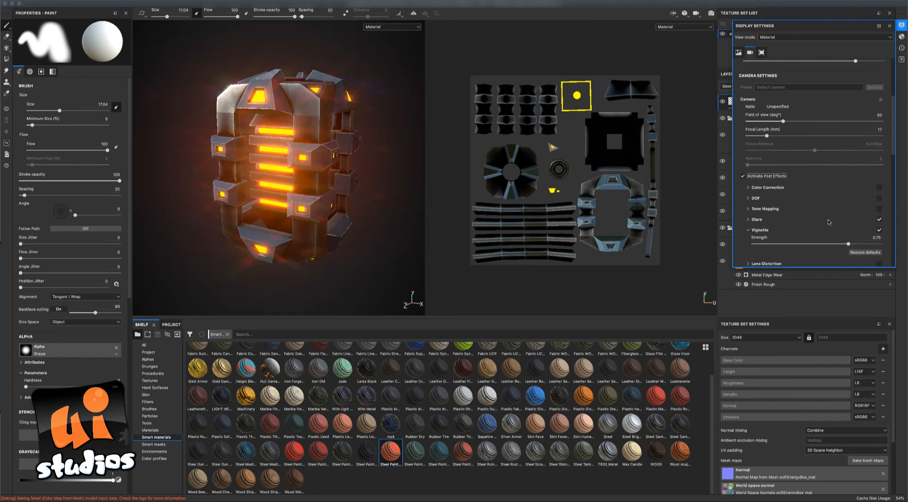
{"action": "scroll", "coordinate": [828, 223], "scroll_direction": "down", "scroll_amount": 3}
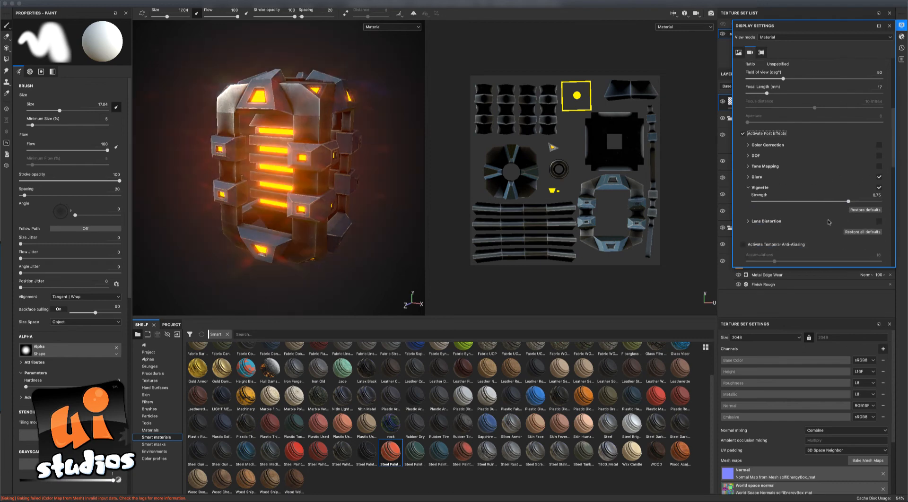
{"action": "left_click", "coordinate": [748, 177]}
{"action": "left_click", "coordinate": [841, 229]}
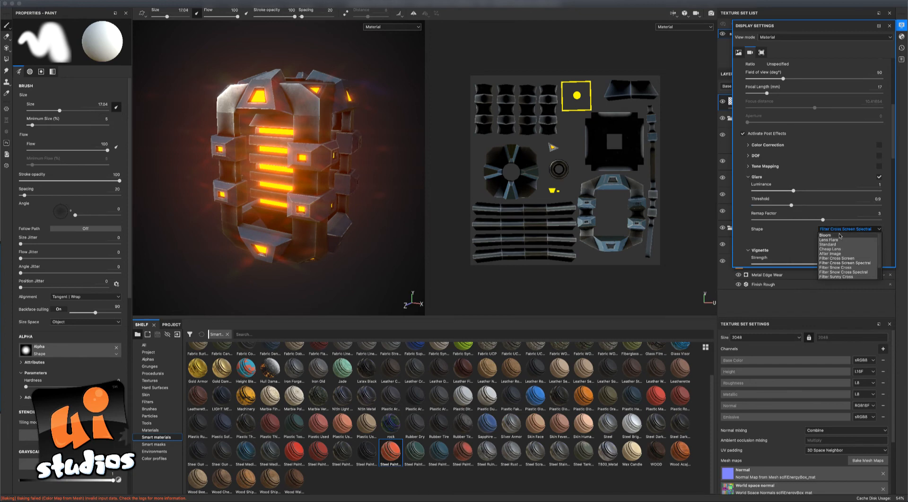
{"action": "left_click", "coordinate": [839, 236]}
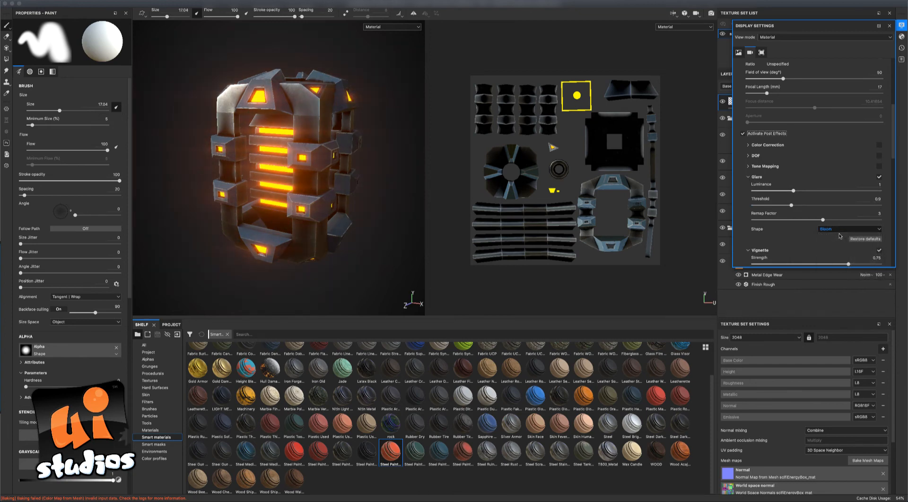
{"action": "mouse_move", "coordinate": [378, 179]}
{"action": "left_mouse_down", "text": "alt"}
{"action": "mouse_move", "coordinate": [334, 204]}
{"action": "mouse_move", "coordinate": [397, 188]}
{"action": "mouse_move", "coordinate": [400, 167]}
{"action": "mouse_move", "coordinate": [366, 126]}
{"action": "mouse_move", "coordinate": [354, 182]}
{"action": "mouse_move", "coordinate": [383, 188]}
{"action": "left_mouse_up", "text": "alt"}
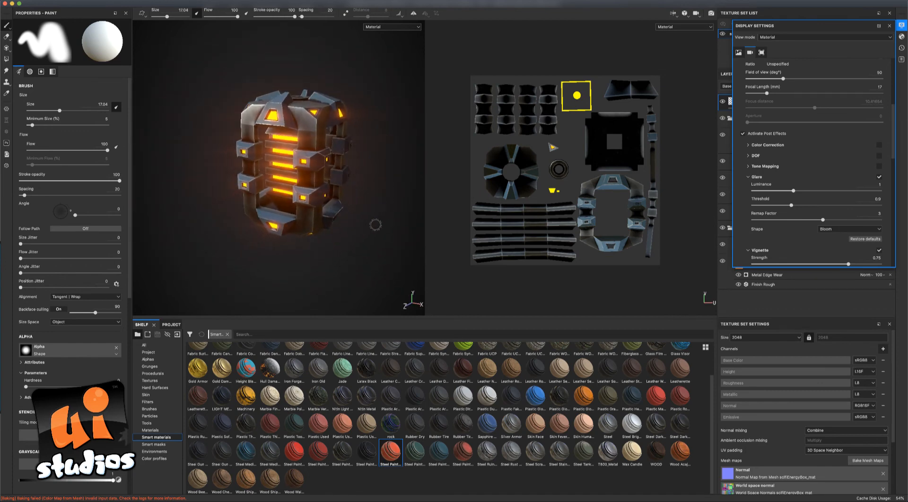
Rotate the environment lighting around the box and settle on a straight-on front view.
{"action": "left_click_drag", "start_coordinate": [373, 227], "coordinate": [343, 161], "text": "alt"}
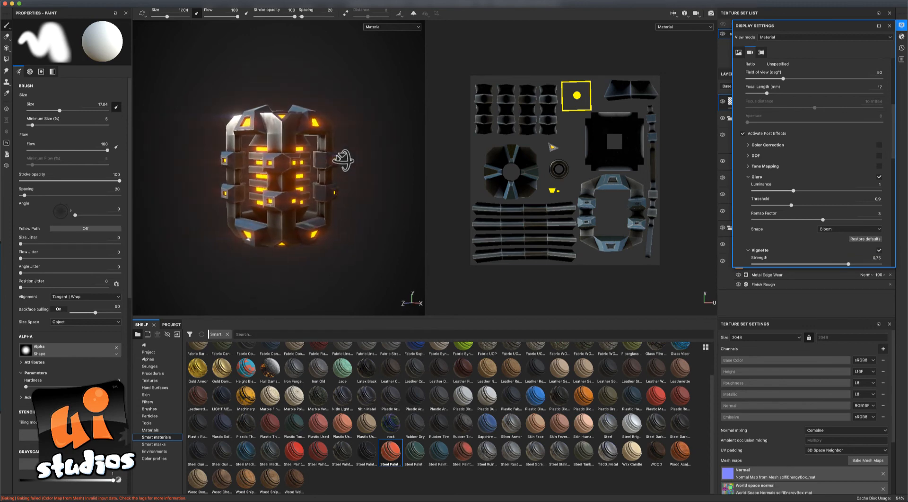
{"action": "right_click_drag", "start_coordinate": [329, 77], "coordinate": [199, 73], "text": "shift"}
{"action": "left_click_drag", "start_coordinate": [385, 114], "coordinate": [329, 151], "text": "alt"}
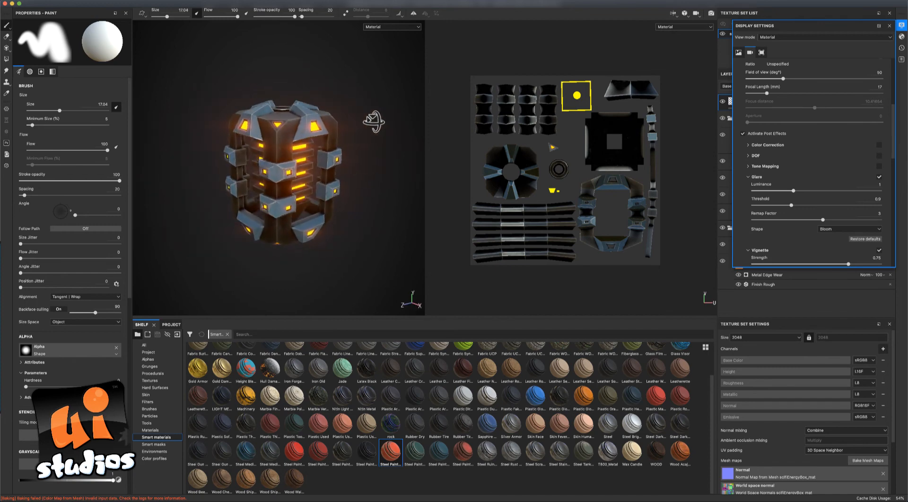
{"action": "mouse_move", "coordinate": [382, 207]}
{"action": "left_mouse_down", "text": "alt"}
{"action": "mouse_move", "coordinate": [413, 171]}
{"action": "mouse_move", "coordinate": [450, 184]}
{"action": "mouse_move", "coordinate": [382, 233]}
{"action": "mouse_move", "coordinate": [329, 132]}
{"action": "mouse_move", "coordinate": [391, 147]}
{"action": "mouse_move", "coordinate": [437, 187]}
{"action": "mouse_move", "coordinate": [384, 235]}
{"action": "mouse_move", "coordinate": [374, 226]}
{"action": "mouse_move", "coordinate": [420, 208]}
{"action": "mouse_move", "coordinate": [403, 259]}
{"action": "mouse_move", "coordinate": [432, 251]}
{"action": "mouse_move", "coordinate": [292, 253]}
{"action": "mouse_move", "coordinate": [345, 247]}
{"action": "left_mouse_up", "text": "alt"}
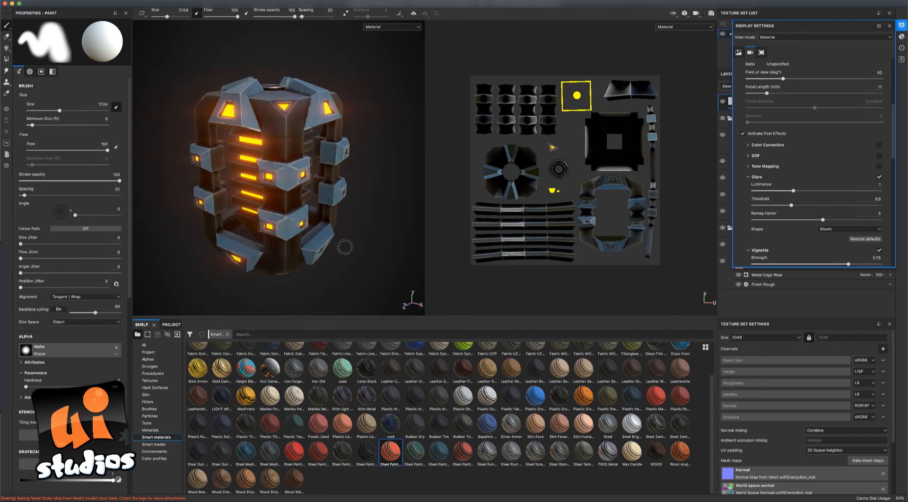
Duplicate the glowing energy layer to create glowing energy copy 1.
{"action": "left_click", "coordinate": [888, 25]}
{"action": "left_click_drag", "start_coordinate": [372, 178], "coordinate": [338, 179], "text": "alt"}
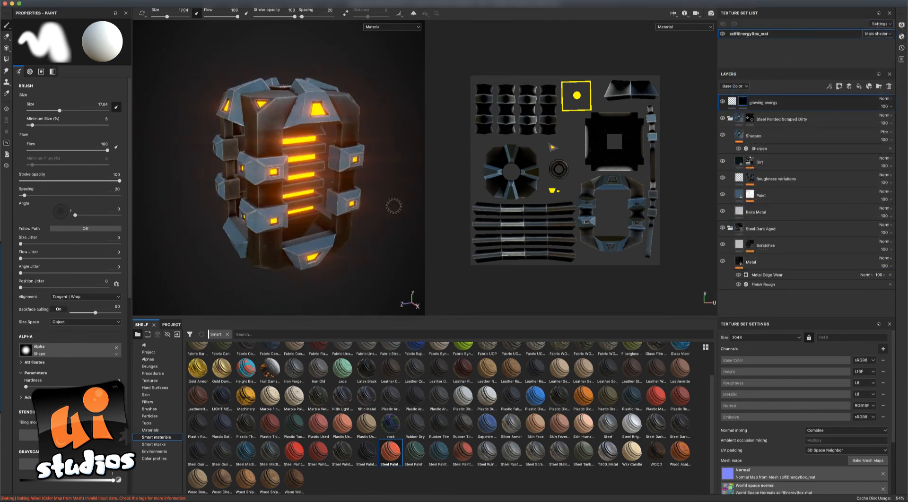
{"action": "left_click_drag", "start_coordinate": [391, 203], "coordinate": [415, 202], "text": "alt"}
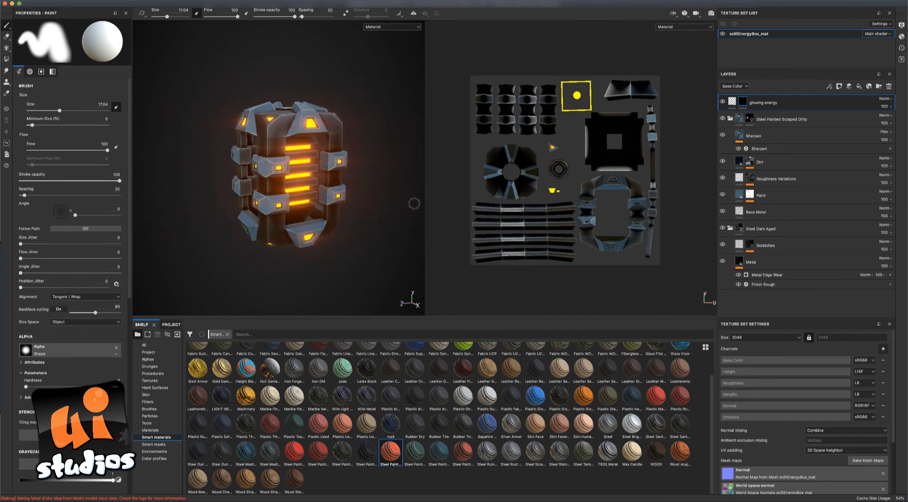
{"action": "right_click", "coordinate": [772, 106]}
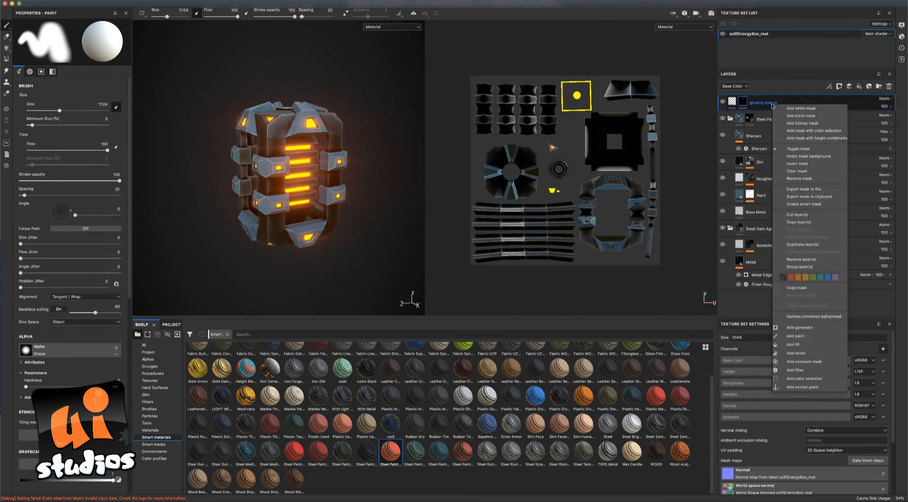
{"action": "left_click", "coordinate": [802, 244]}
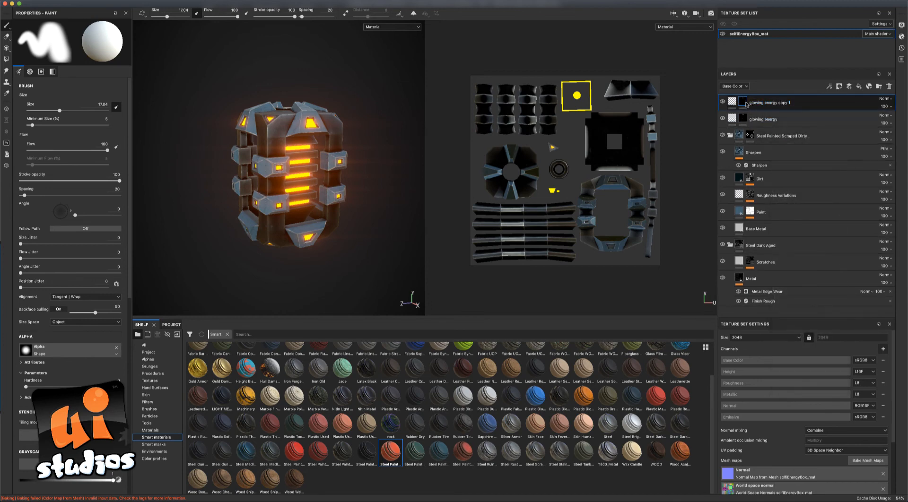
Replace the copy's mask with a fresh black mask and hide the original glowing energy layer.
{"action": "right_click", "coordinate": [744, 104]}
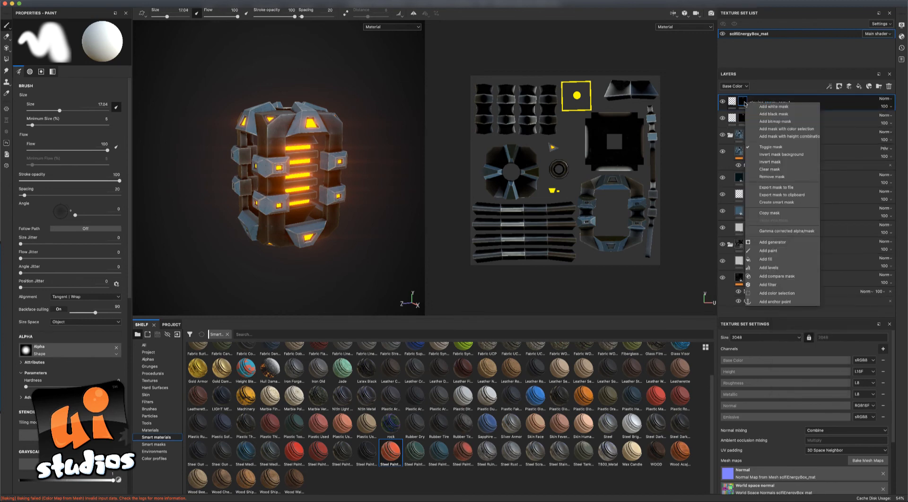
{"action": "left_click", "coordinate": [743, 103]}
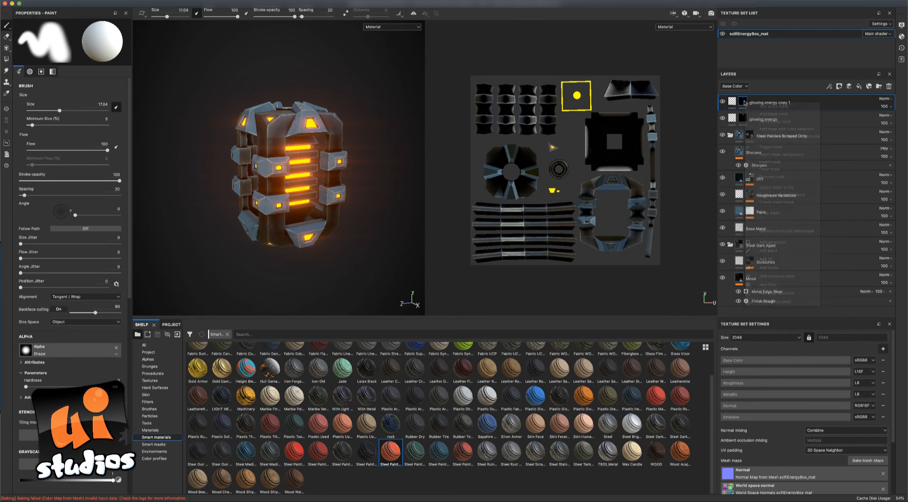
{"action": "right_click", "coordinate": [744, 103]}
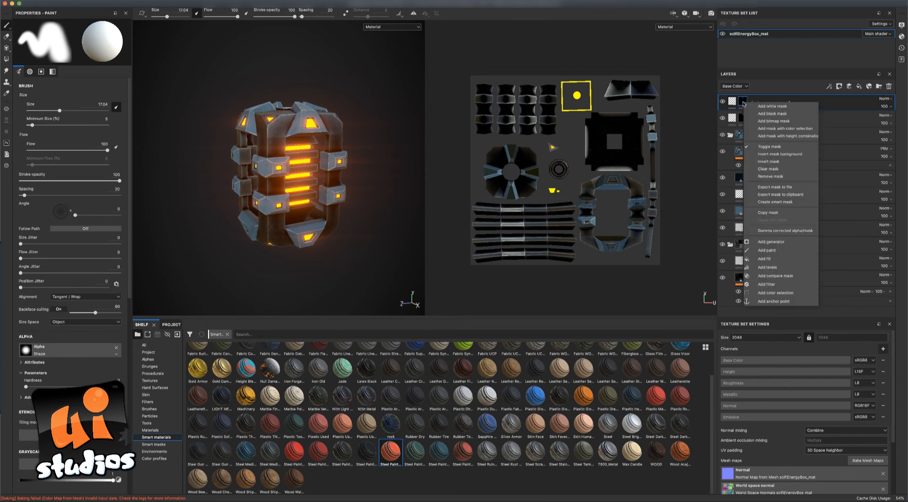
{"action": "left_click", "coordinate": [769, 177]}
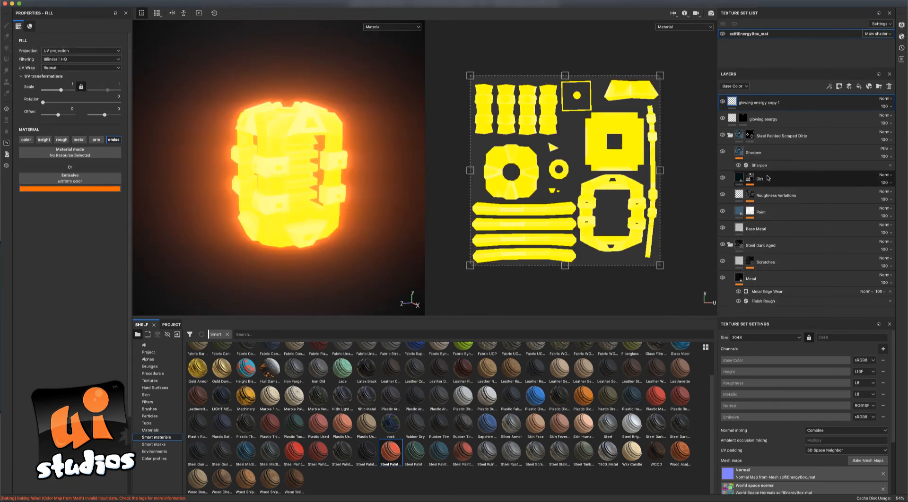
{"action": "right_click", "coordinate": [732, 103]}
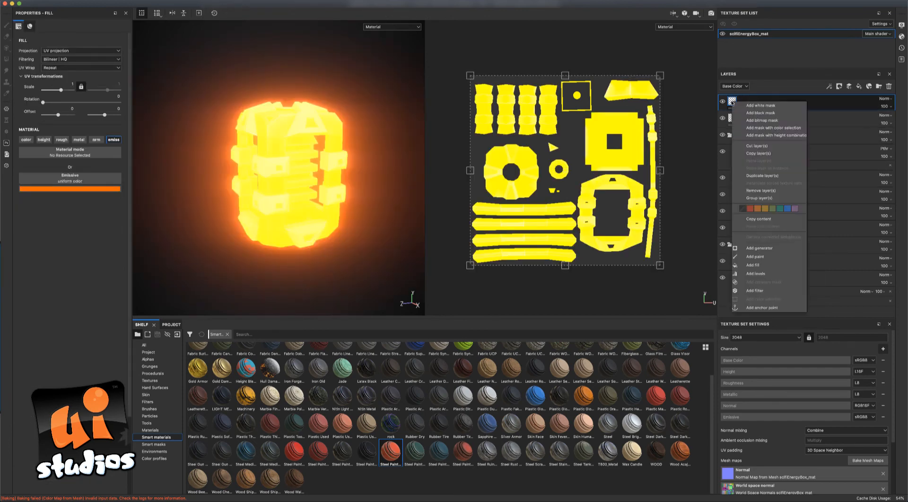
{"action": "left_click", "coordinate": [752, 117]}
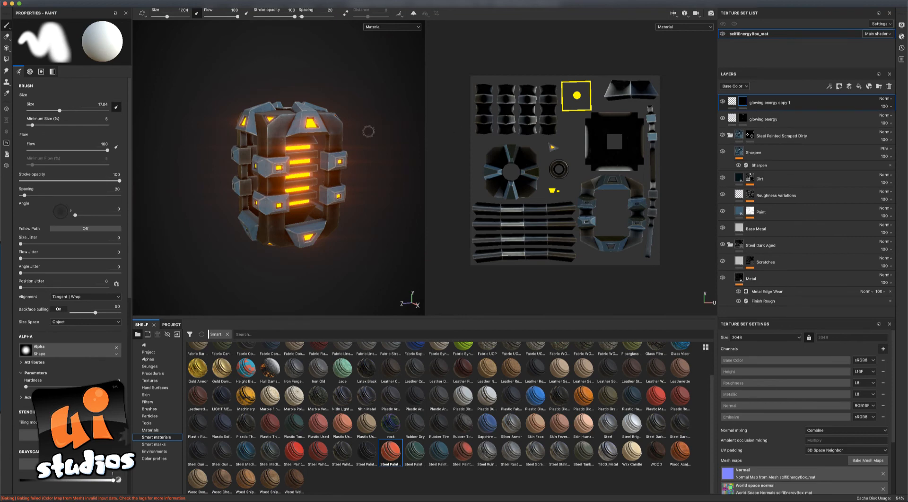
{"action": "left_click_drag", "start_coordinate": [371, 139], "coordinate": [369, 131], "text": "alt"}
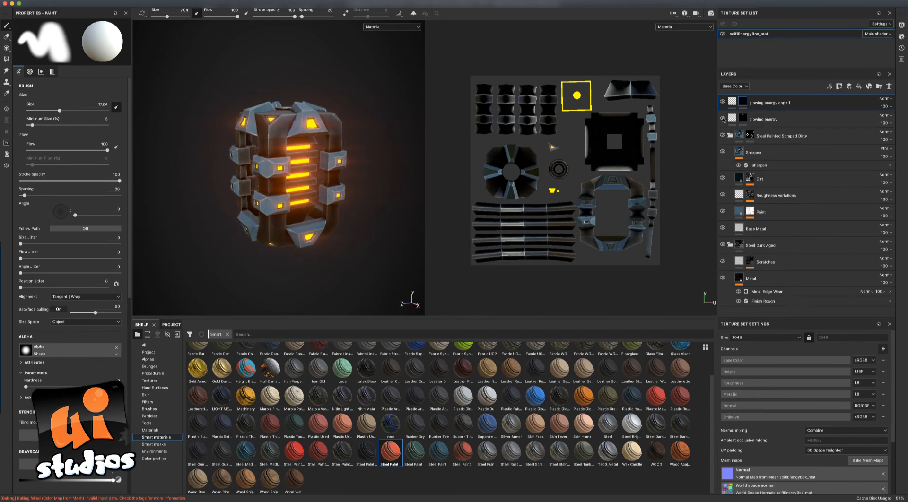
{"action": "left_click", "coordinate": [722, 119]}
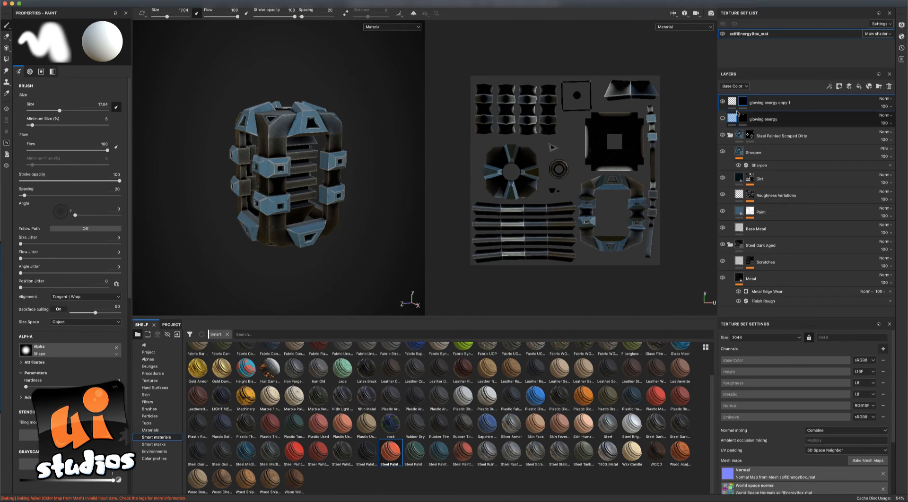
Reveal the copy's glow on the middle horizontal bars by filling their UV island, then open its emissive colour.
{"action": "left_click", "coordinate": [6, 59]}
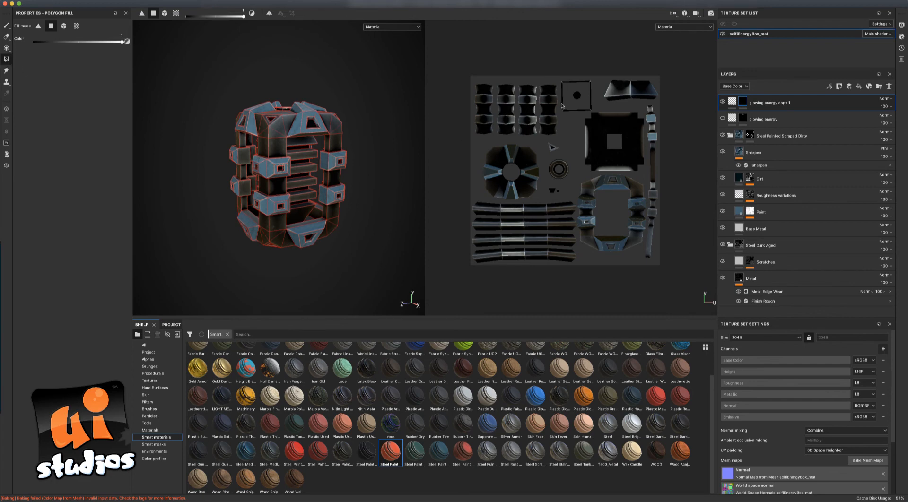
{"action": "left_click", "coordinate": [584, 83]}
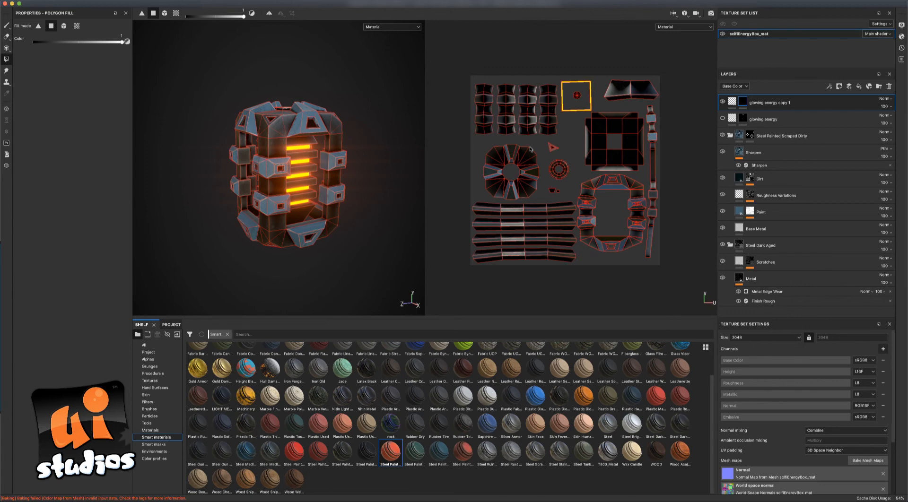
{"action": "left_click", "coordinate": [732, 101]}
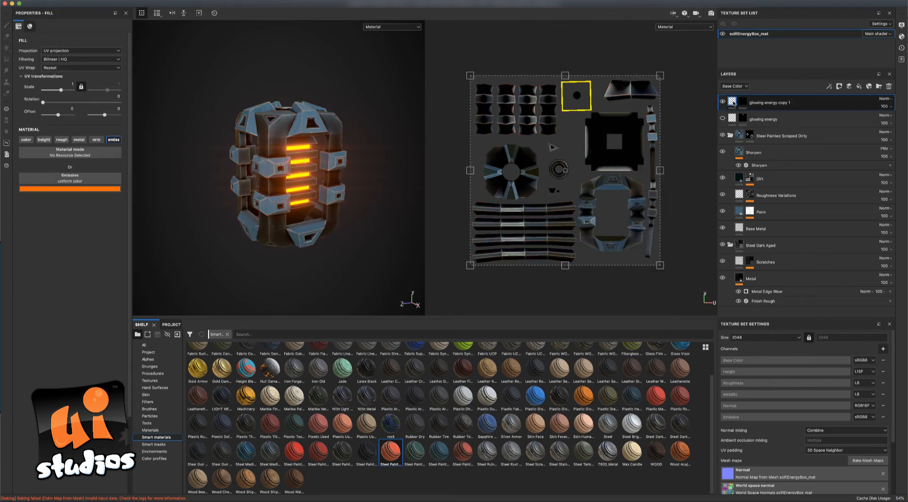
{"action": "left_click", "coordinate": [114, 189]}
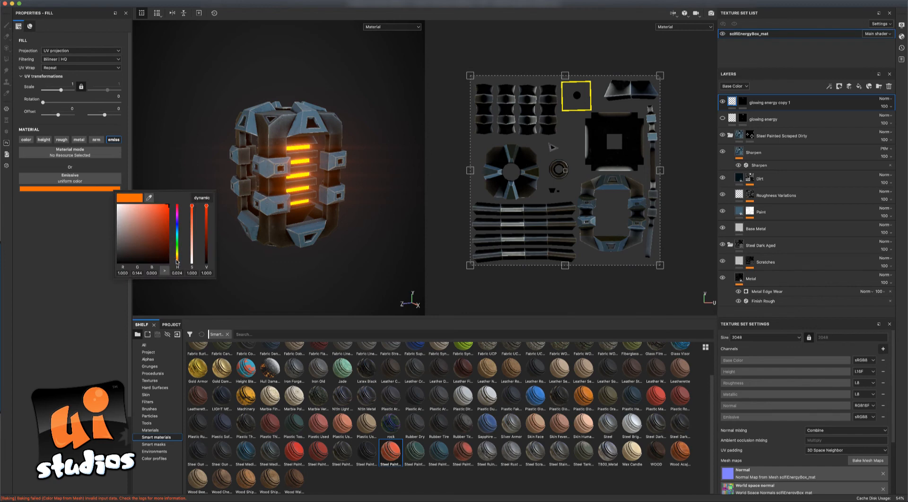
Change the copy's emissive colour to blue and show the original orange glowing energy layer again.
{"action": "left_click_drag", "start_coordinate": [178, 264], "coordinate": [181, 229]}
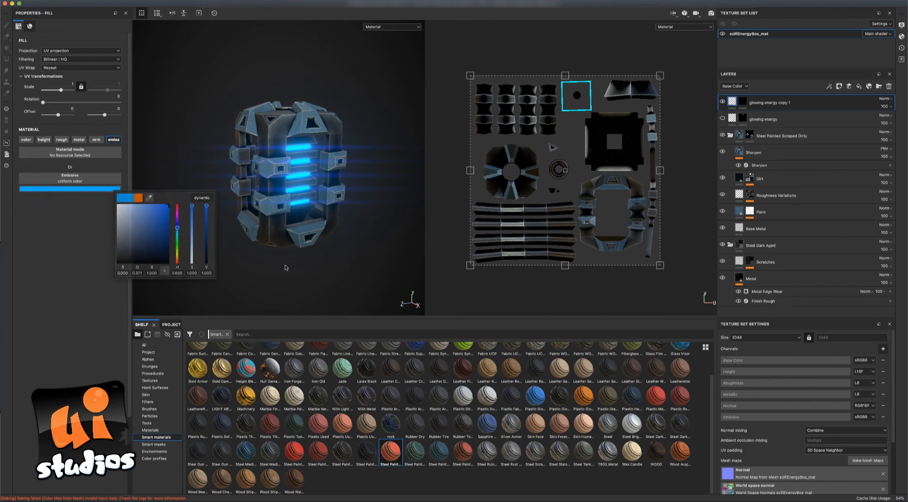
{"action": "mouse_move", "coordinate": [285, 267]}
{"action": "left_mouse_down", "text": "alt"}
{"action": "mouse_move", "coordinate": [363, 270]}
{"action": "mouse_move", "coordinate": [273, 264]}
{"action": "left_mouse_up", "text": "alt"}
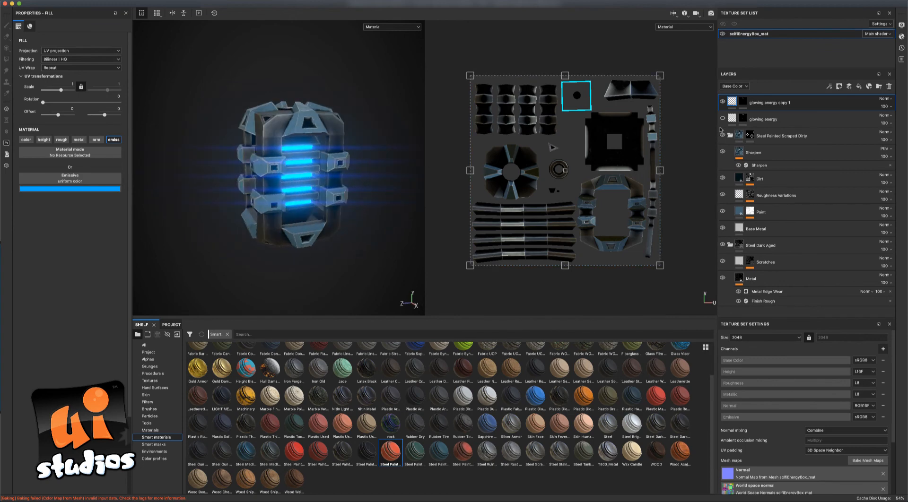
{"action": "left_click", "coordinate": [722, 119]}
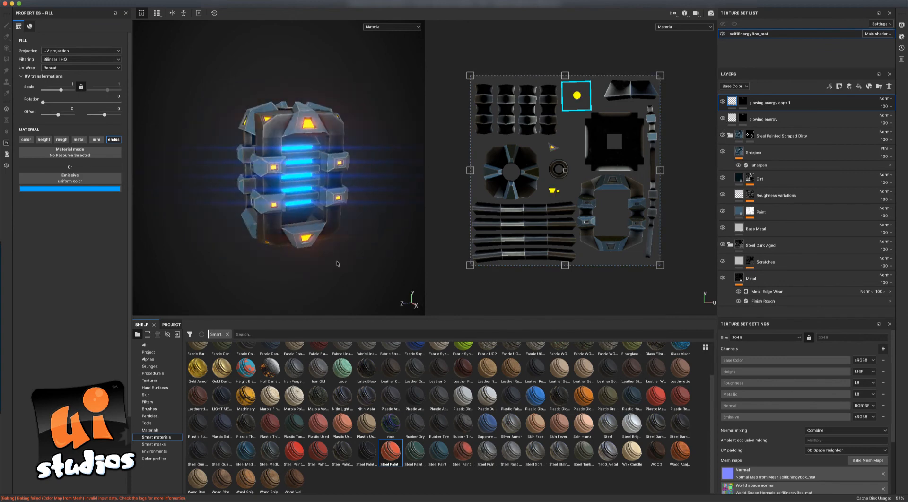
{"action": "left_click_drag", "start_coordinate": [344, 265], "coordinate": [322, 250], "text": "alt"}
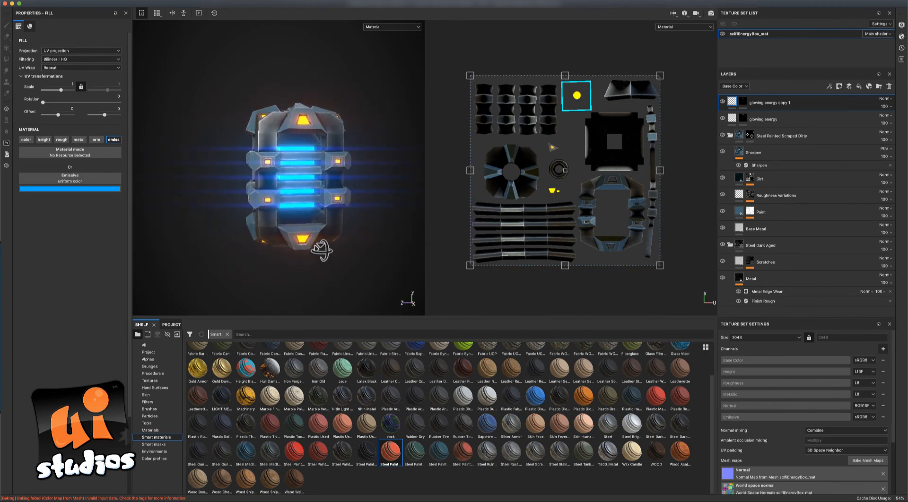
{"action": "left_click_drag", "start_coordinate": [325, 200], "coordinate": [379, 193], "text": "alt"}
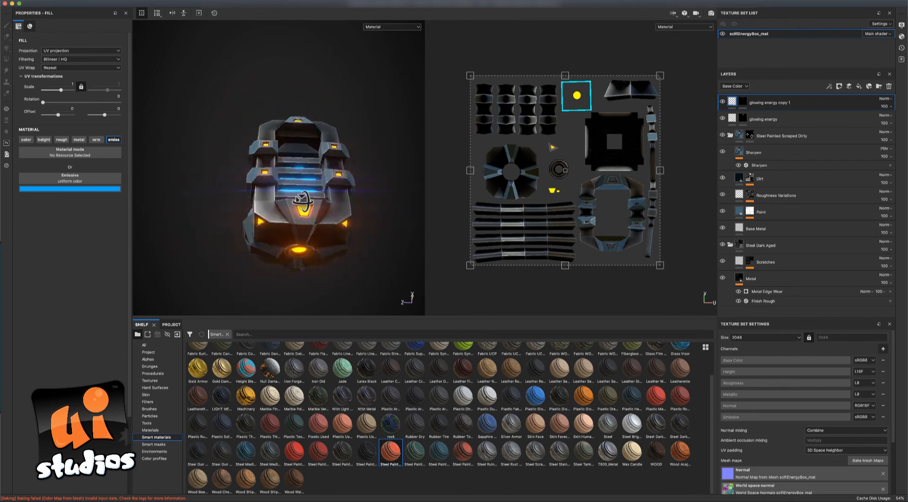
{"action": "left_click_drag", "start_coordinate": [282, 269], "coordinate": [379, 210], "text": "alt"}
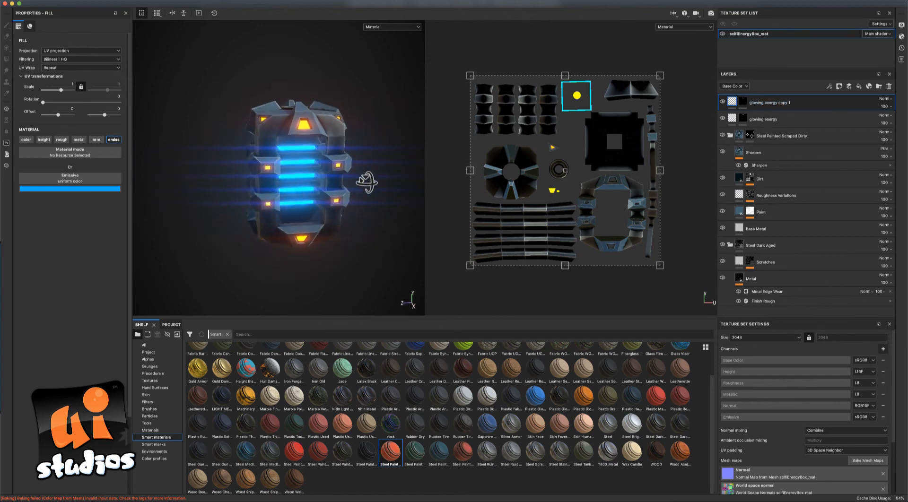
{"action": "left_click_drag", "start_coordinate": [366, 182], "coordinate": [295, 182], "text": "alt"}
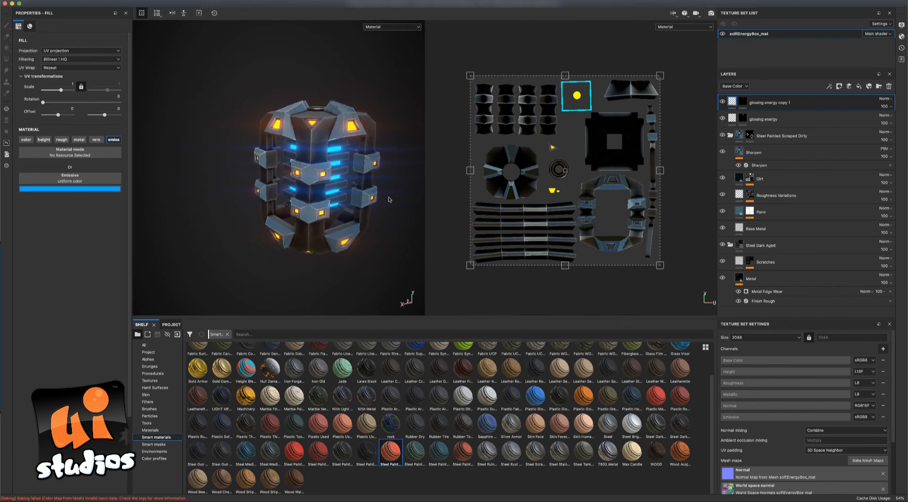
{"action": "left_click_drag", "start_coordinate": [361, 191], "coordinate": [396, 158], "text": "alt"}
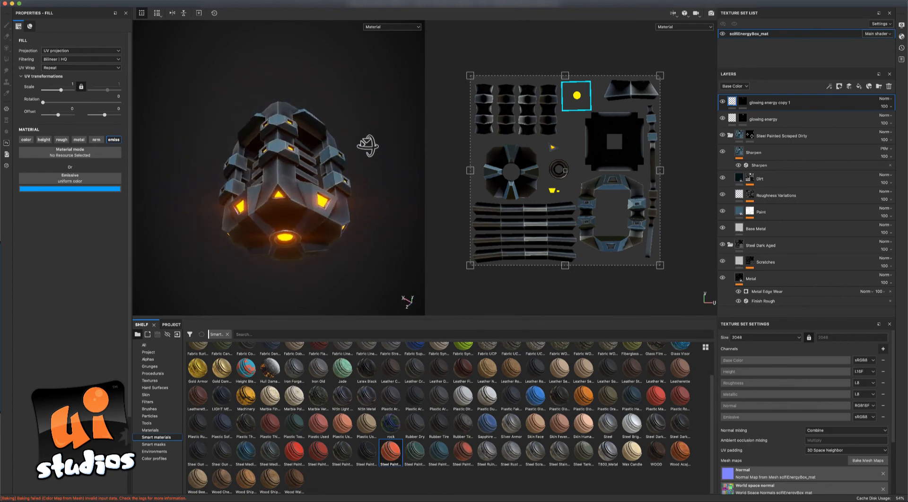
{"action": "left_click_drag", "start_coordinate": [303, 240], "coordinate": [246, 230], "text": "alt"}
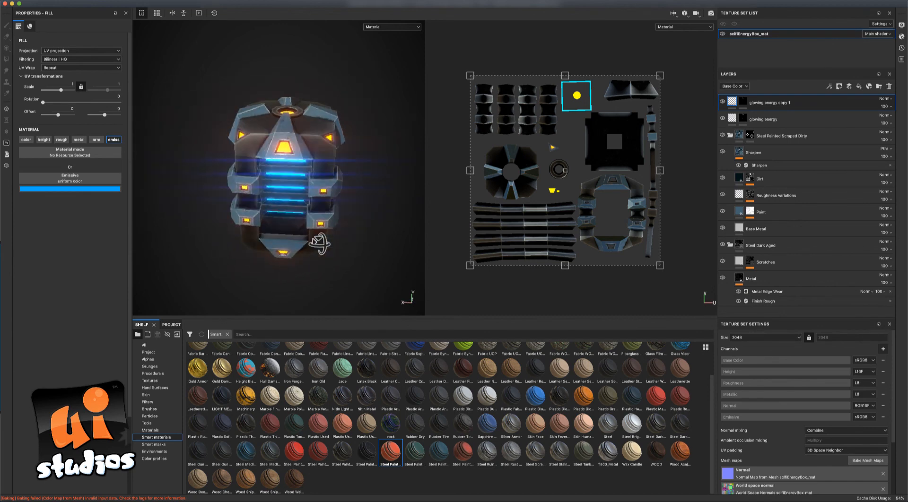
{"action": "left_click_drag", "start_coordinate": [320, 244], "coordinate": [263, 126], "text": "alt"}
{"action": "scroll", "coordinate": [377, 244], "scroll_direction": "up", "scroll_amount": 3}
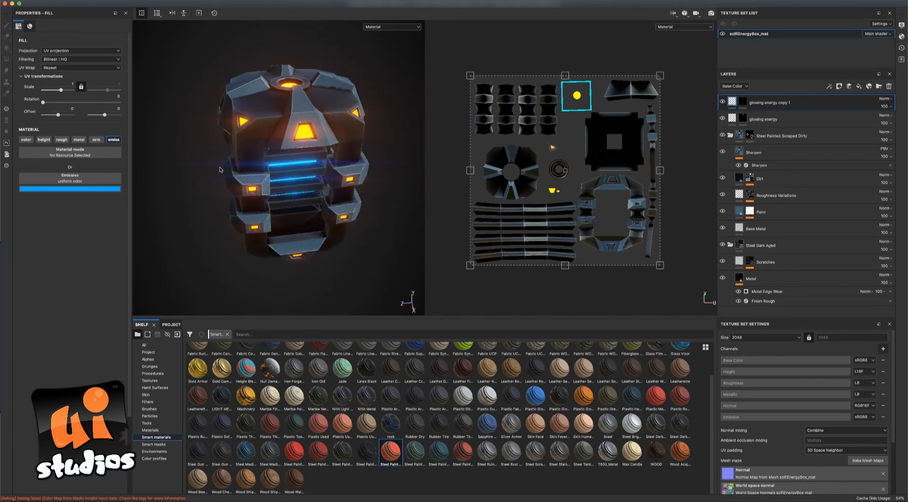
{"action": "left_click_drag", "start_coordinate": [212, 159], "coordinate": [166, 139], "text": "alt"}
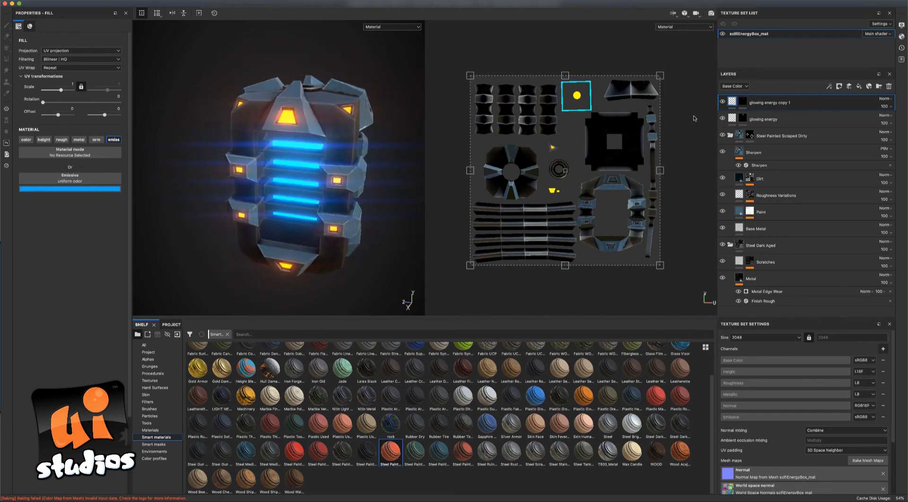
Add a new paint layer named 'normal detail' at the top of the layer stack.
{"action": "left_click", "coordinate": [849, 87]}
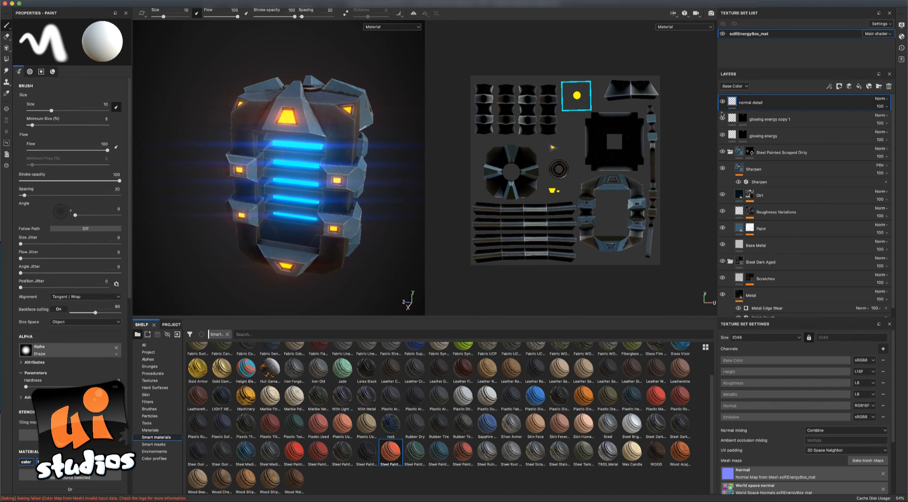
{"action": "mouse_move", "coordinate": [374, 166]}
{"action": "left_mouse_down", "text": "alt"}
{"action": "mouse_move", "coordinate": [385, 158]}
{"action": "mouse_move", "coordinate": [358, 181]}
{"action": "left_mouse_up", "text": "alt"}
{"action": "left_click", "coordinate": [674, 15]}
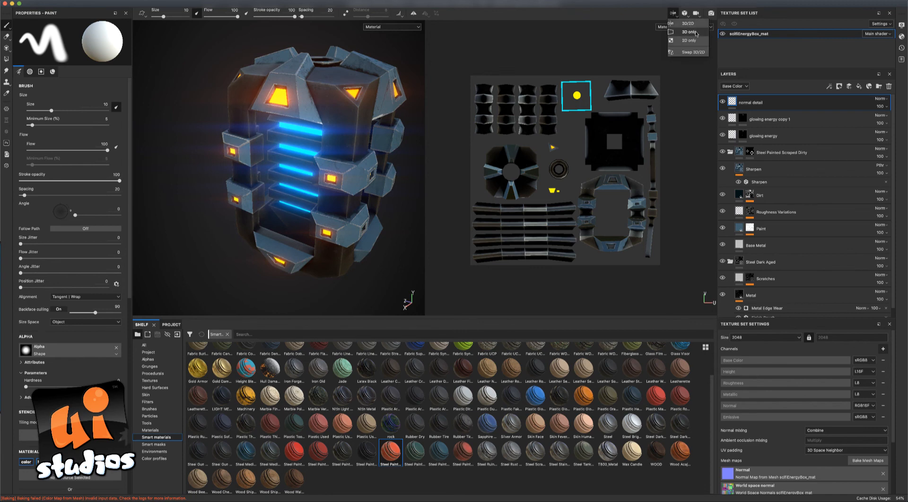
Switch the viewport to 3D only and orbit to a closer frontal view of the box.
{"action": "left_click", "coordinate": [685, 32]}
{"action": "left_click_drag", "start_coordinate": [597, 162], "coordinate": [539, 140], "text": "alt"}
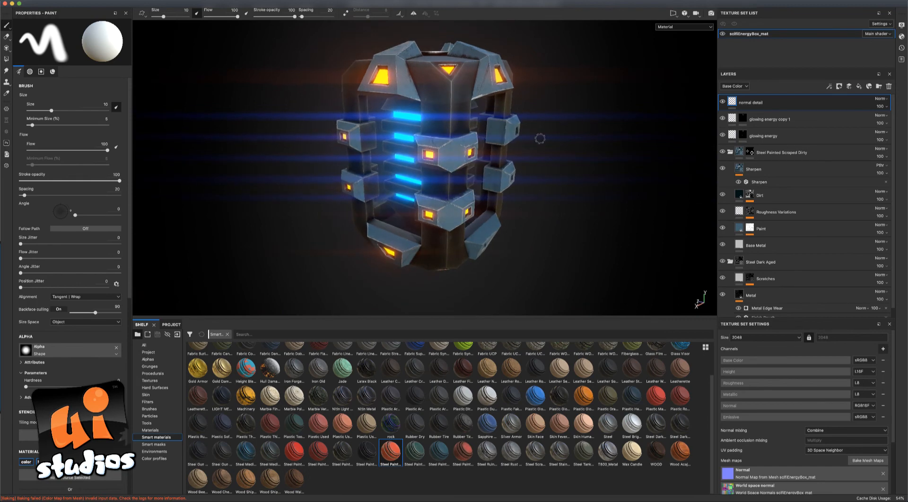
{"action": "left_click", "coordinate": [675, 14]}
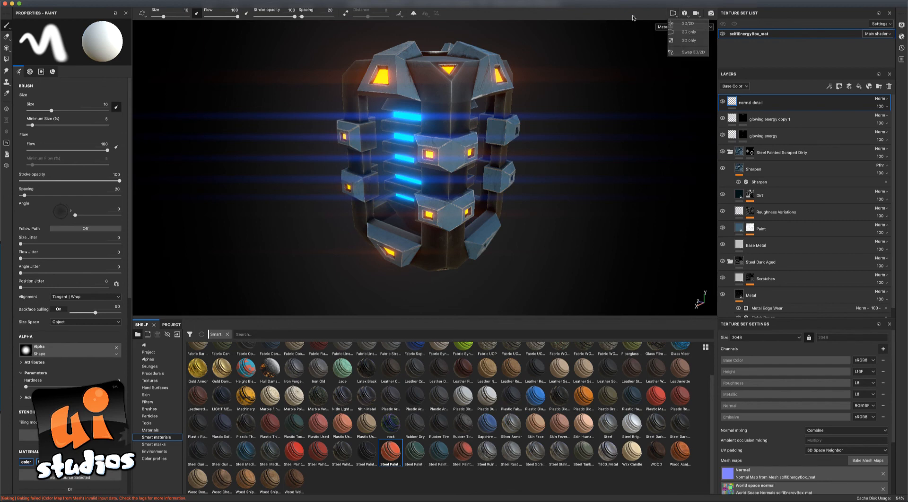
{"action": "left_click_drag", "start_coordinate": [543, 116], "coordinate": [400, 167], "text": "alt"}
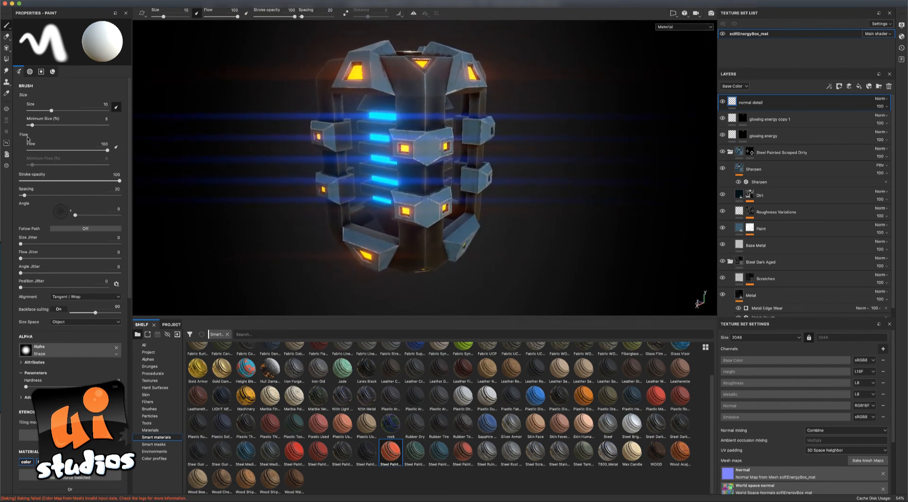
{"action": "mouse_move", "coordinate": [278, 142]}
{"action": "left_mouse_down", "text": "alt"}
{"action": "mouse_move", "coordinate": [237, 204]}
{"action": "mouse_move", "coordinate": [322, 196]}
{"action": "mouse_move", "coordinate": [318, 145]}
{"action": "mouse_move", "coordinate": [239, 178]}
{"action": "mouse_move", "coordinate": [251, 207]}
{"action": "mouse_move", "coordinate": [243, 200]}
{"action": "mouse_move", "coordinate": [573, 186]}
{"action": "mouse_move", "coordinate": [609, 161]}
{"action": "mouse_move", "coordinate": [575, 199]}
{"action": "mouse_move", "coordinate": [593, 191]}
{"action": "left_mouse_up", "text": "alt"}
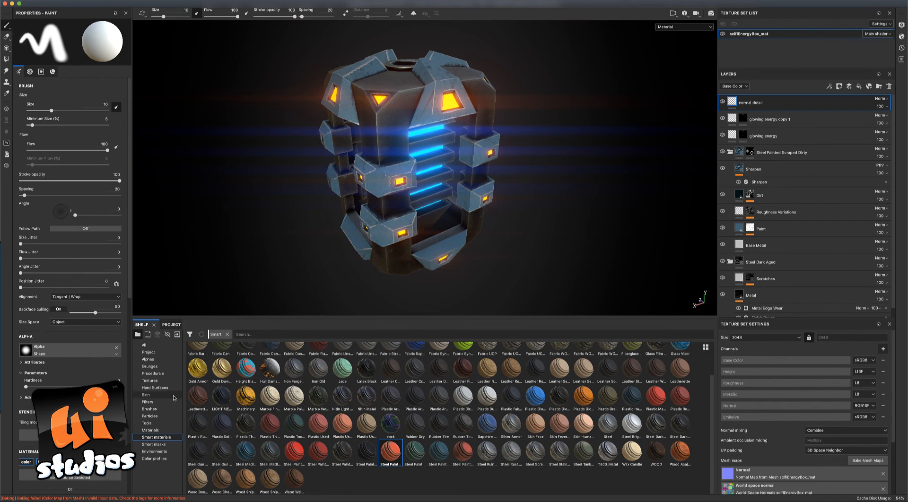
Give the brush the Leak Spread alpha from the Alphas shelf and set its size to 18.93.
{"action": "left_click", "coordinate": [162, 360]}
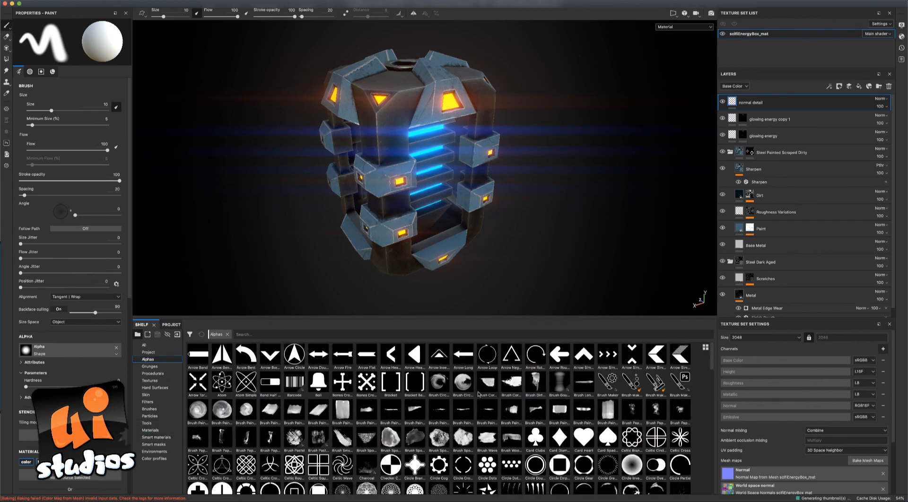
{"action": "left_click_drag", "start_coordinate": [711, 366], "coordinate": [713, 430]}
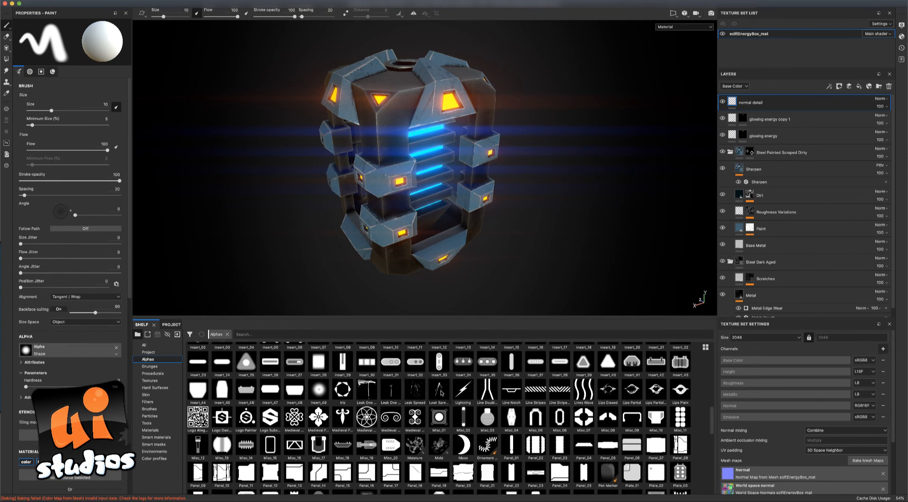
{"action": "left_click", "coordinate": [416, 390]}
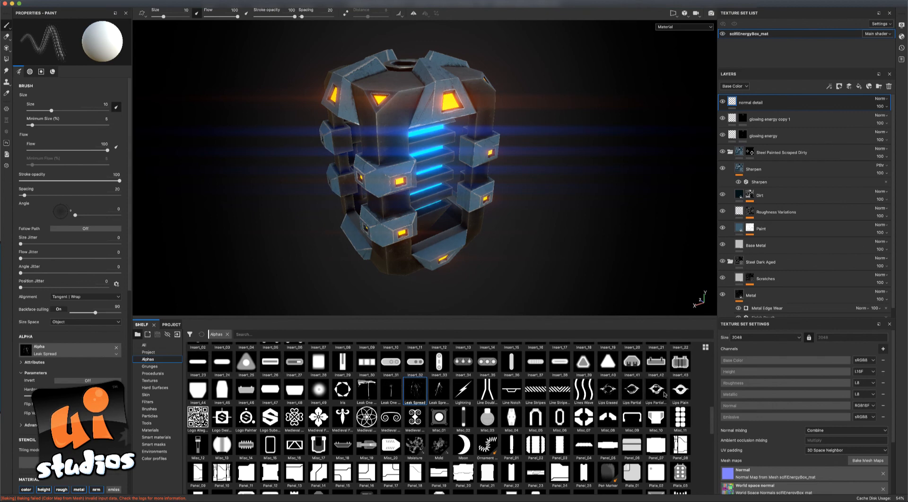
{"action": "left_click_drag", "start_coordinate": [712, 417], "coordinate": [711, 421]}
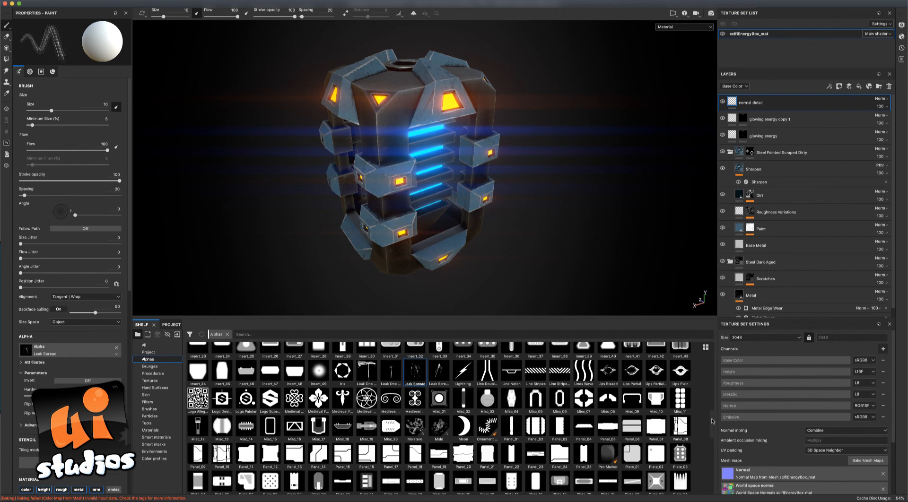
{"action": "left_click_drag", "start_coordinate": [711, 421], "coordinate": [716, 455]}
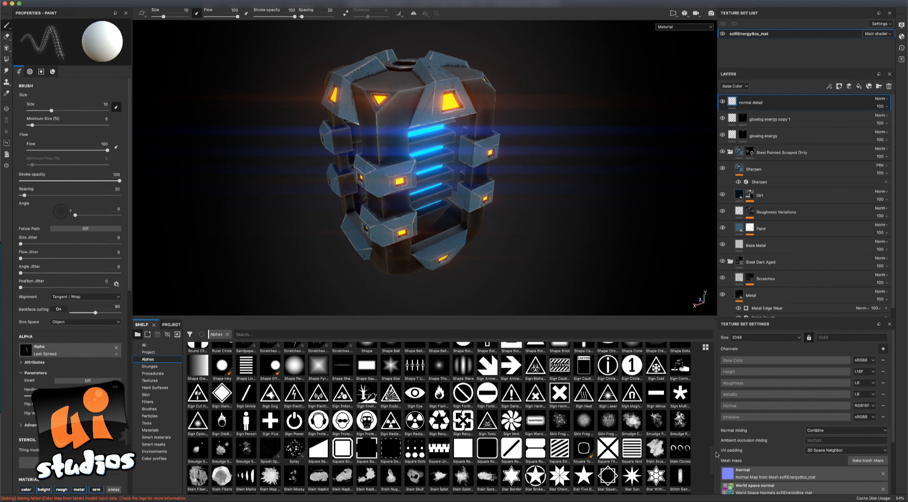
{"action": "mouse_move", "coordinate": [716, 455]}
{"action": "left_mouse_down"}
{"action": "mouse_move", "coordinate": [716, 467]}
{"action": "mouse_move", "coordinate": [716, 409]}
{"action": "left_mouse_up"}
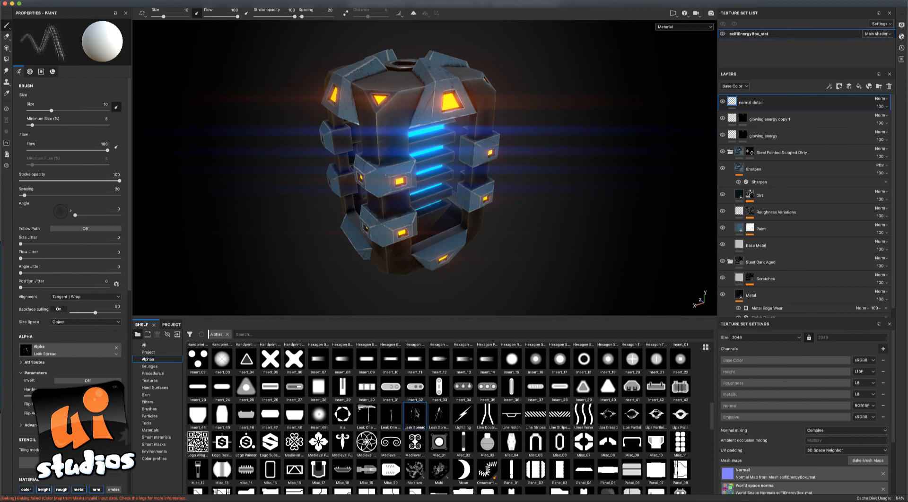
{"action": "left_click", "coordinate": [416, 415]}
{"action": "left_click_drag", "start_coordinate": [163, 17], "coordinate": [167, 18]}
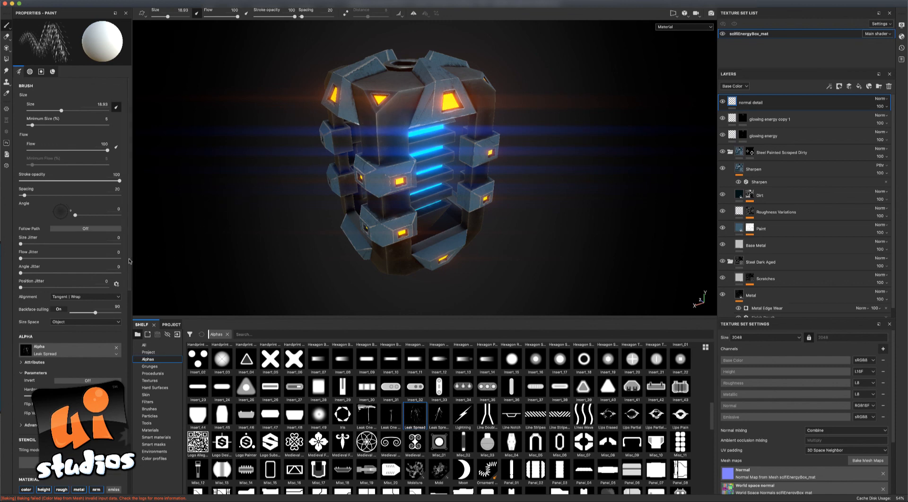
{"action": "scroll", "coordinate": [108, 306], "scroll_direction": "down", "scroll_amount": 6}
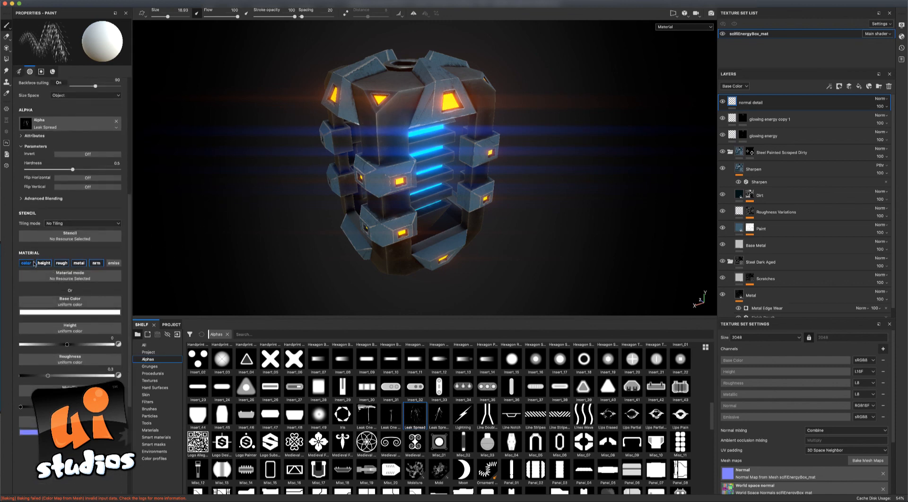
Disable the brush's color, roughness and metal channels so it paints only height at -0.709.
{"action": "left_click", "coordinate": [26, 263]}
{"action": "left_click", "coordinate": [60, 263]}
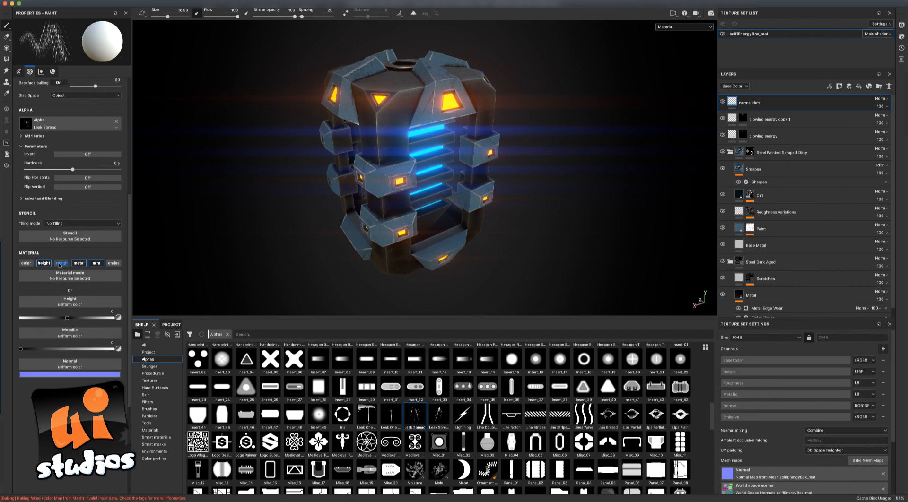
{"action": "left_click", "coordinate": [79, 263]}
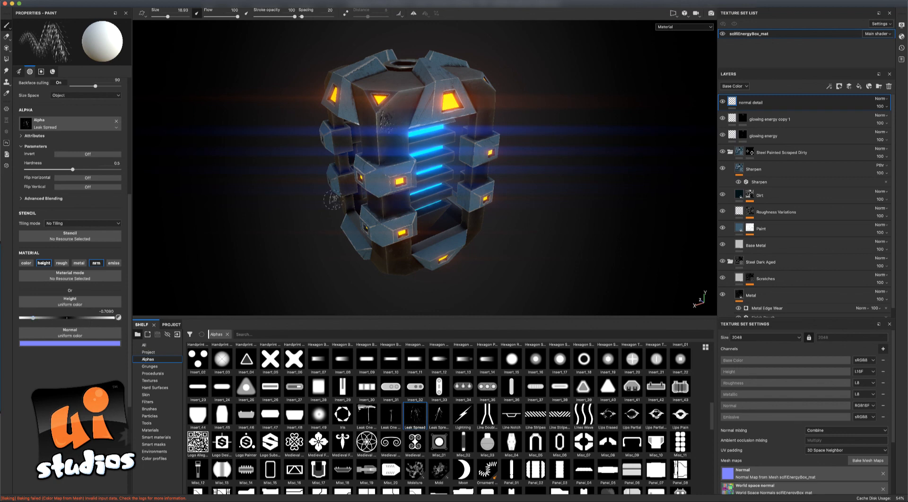
{"action": "mouse_move", "coordinate": [284, 197]}
{"action": "left_mouse_down", "text": "alt"}
{"action": "mouse_move", "coordinate": [203, 182]}
{"action": "mouse_move", "coordinate": [229, 198]}
{"action": "mouse_move", "coordinate": [258, 151]}
{"action": "mouse_move", "coordinate": [288, 146]}
{"action": "mouse_move", "coordinate": [399, 81]}
{"action": "left_mouse_up", "text": "alt"}
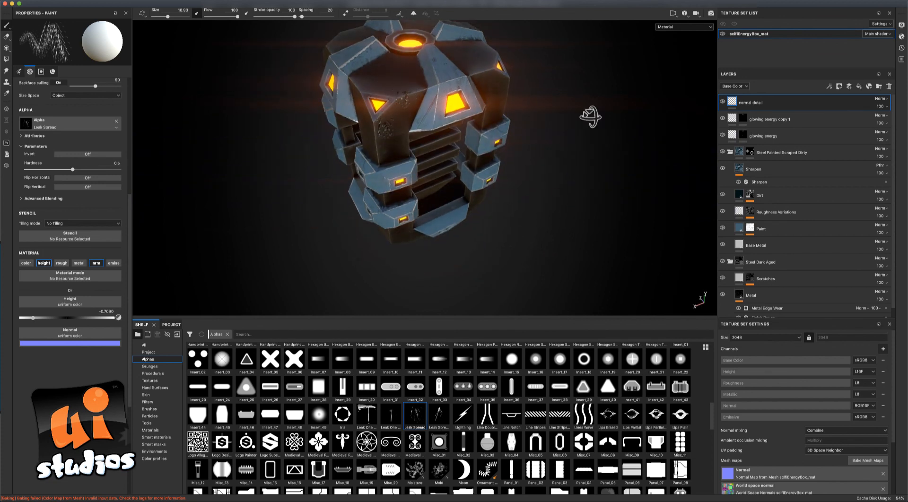
Stamp Leak Spread height marks on the box's right corner while orbiting toward the front.
{"action": "mouse_move", "coordinate": [588, 117]}
{"action": "left_mouse_down", "text": "alt"}
{"action": "mouse_move", "coordinate": [601, 87]}
{"action": "mouse_move", "coordinate": [451, 83]}
{"action": "left_mouse_up", "text": "alt"}
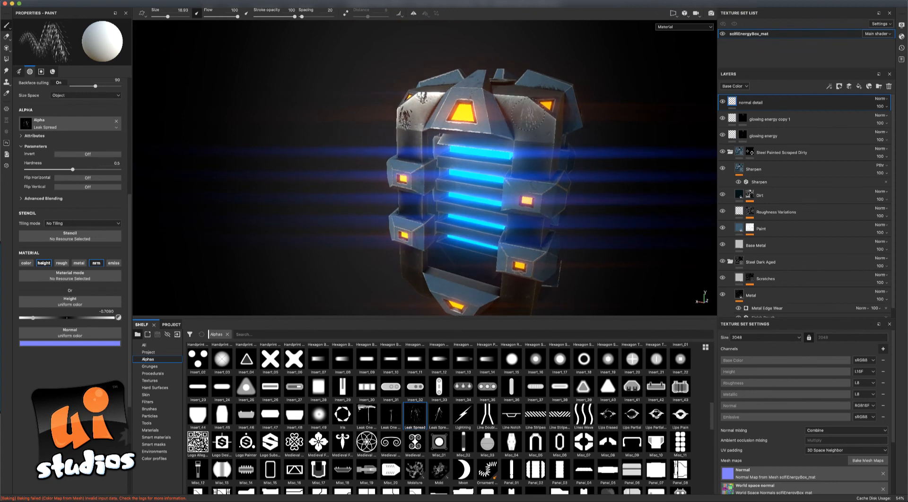
{"action": "left_click", "coordinate": [531, 124]}
{"action": "left_click_drag", "start_coordinate": [617, 163], "coordinate": [636, 157], "text": "alt"}
{"action": "mouse_move", "coordinate": [636, 192]}
{"action": "left_mouse_down", "text": "alt"}
{"action": "mouse_move", "coordinate": [559, 164]}
{"action": "mouse_move", "coordinate": [575, 183]}
{"action": "mouse_move", "coordinate": [634, 192]}
{"action": "mouse_move", "coordinate": [580, 188]}
{"action": "mouse_move", "coordinate": [503, 218]}
{"action": "left_mouse_up", "text": "alt"}
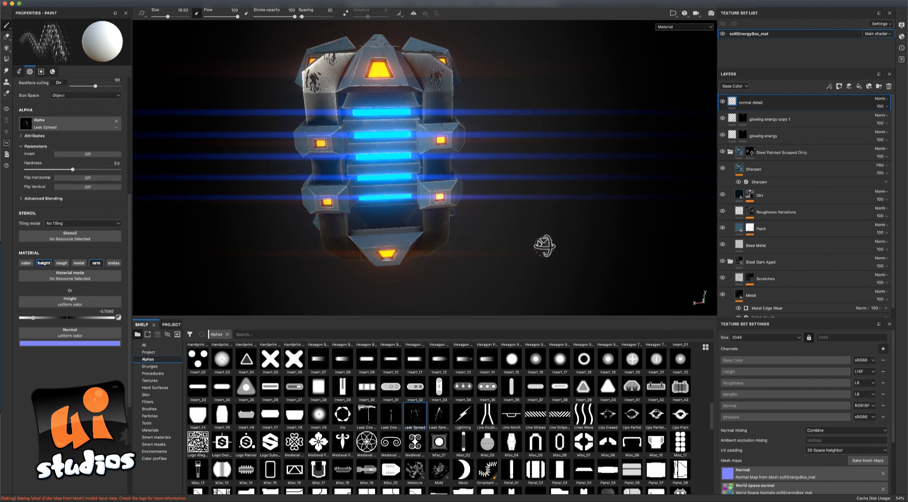
{"action": "mouse_move", "coordinate": [542, 247]}
{"action": "left_mouse_down", "text": "alt"}
{"action": "mouse_move", "coordinate": [472, 231]}
{"action": "mouse_move", "coordinate": [482, 224]}
{"action": "mouse_move", "coordinate": [456, 218]}
{"action": "mouse_move", "coordinate": [519, 247]}
{"action": "mouse_move", "coordinate": [529, 241]}
{"action": "mouse_move", "coordinate": [515, 236]}
{"action": "mouse_move", "coordinate": [600, 236]}
{"action": "mouse_move", "coordinate": [553, 240]}
{"action": "left_mouse_up", "text": "alt"}
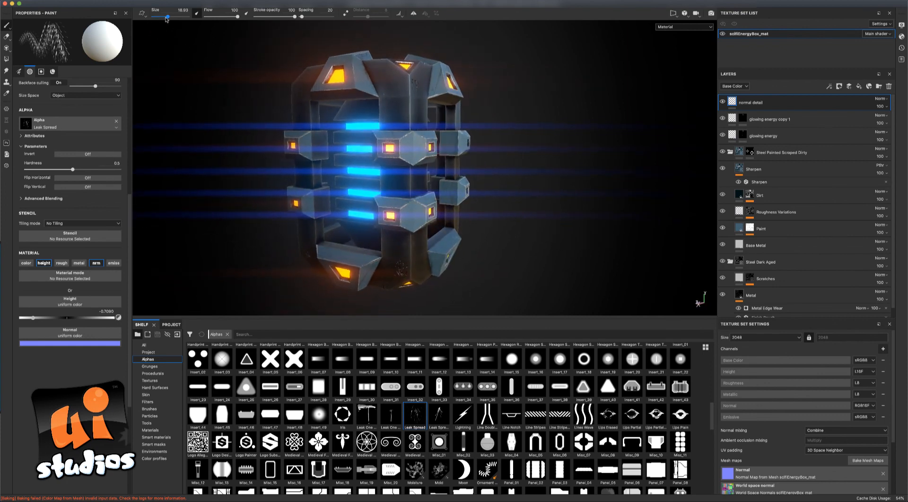
Enlarge the brush to 26.61 and orbit around the box to check the leak marks.
{"action": "left_click_drag", "start_coordinate": [168, 17], "coordinate": [170, 17]}
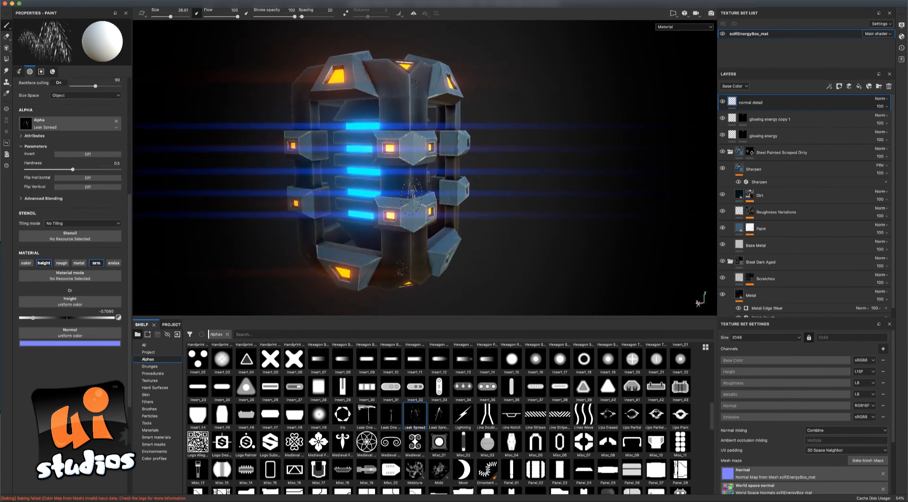
{"action": "mouse_move", "coordinate": [559, 215]}
{"action": "left_mouse_down", "text": "alt"}
{"action": "mouse_move", "coordinate": [612, 215]}
{"action": "mouse_move", "coordinate": [486, 210]}
{"action": "mouse_move", "coordinate": [512, 225]}
{"action": "mouse_move", "coordinate": [510, 199]}
{"action": "mouse_move", "coordinate": [622, 209]}
{"action": "left_mouse_up", "text": "alt"}
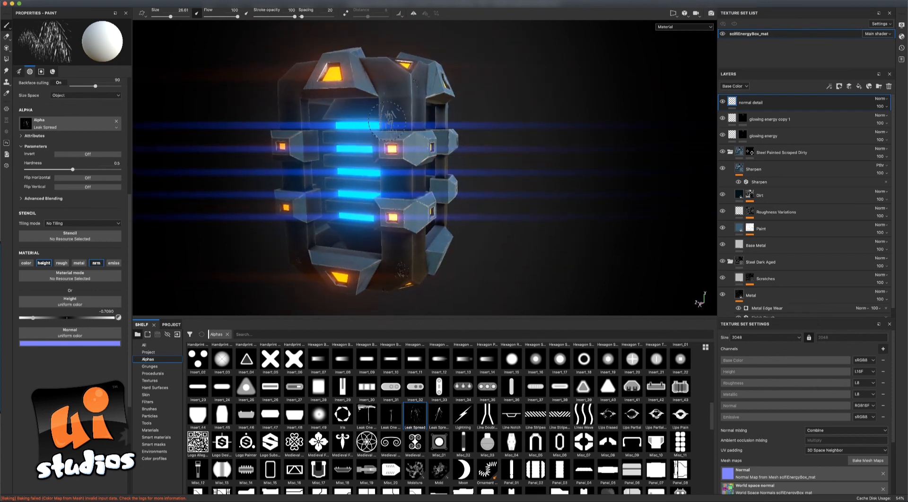
{"action": "left_click_drag", "start_coordinate": [539, 163], "coordinate": [535, 219], "text": "alt"}
{"action": "left_click_drag", "start_coordinate": [232, 149], "coordinate": [348, 115], "text": "alt"}
{"action": "scroll", "coordinate": [348, 115], "scroll_direction": "up", "scroll_amount": 3}
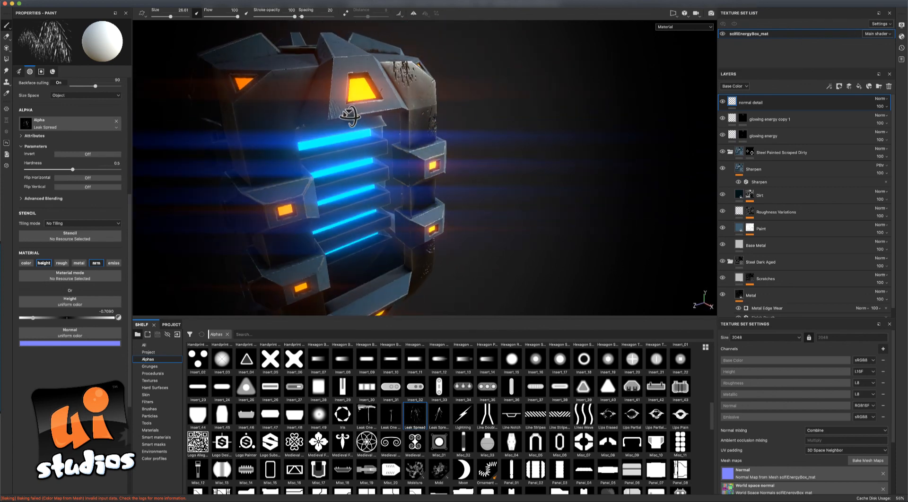
{"action": "scroll", "coordinate": [515, 189], "scroll_direction": "down", "scroll_amount": 3}
{"action": "left_click_drag", "start_coordinate": [507, 211], "coordinate": [477, 205], "text": "alt"}
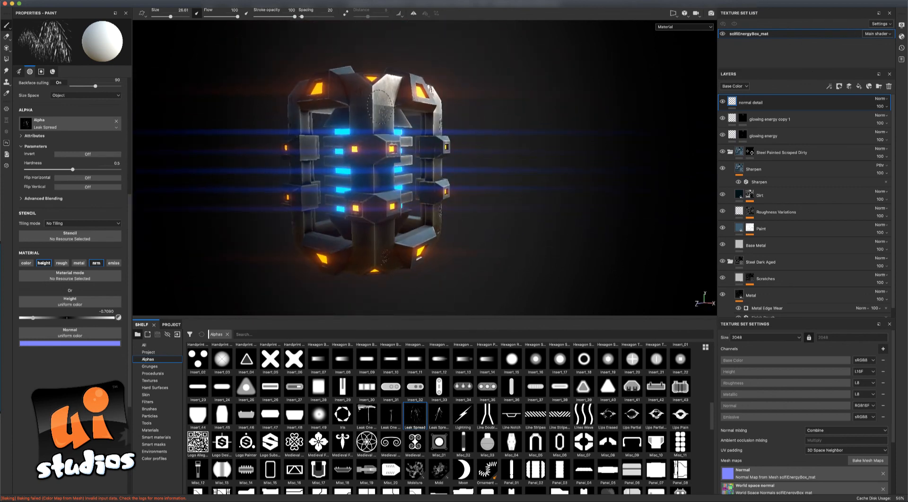
{"action": "left_click_drag", "start_coordinate": [542, 162], "coordinate": [578, 242], "text": "alt"}
{"action": "left_click_drag", "start_coordinate": [541, 201], "coordinate": [552, 99], "text": "alt"}
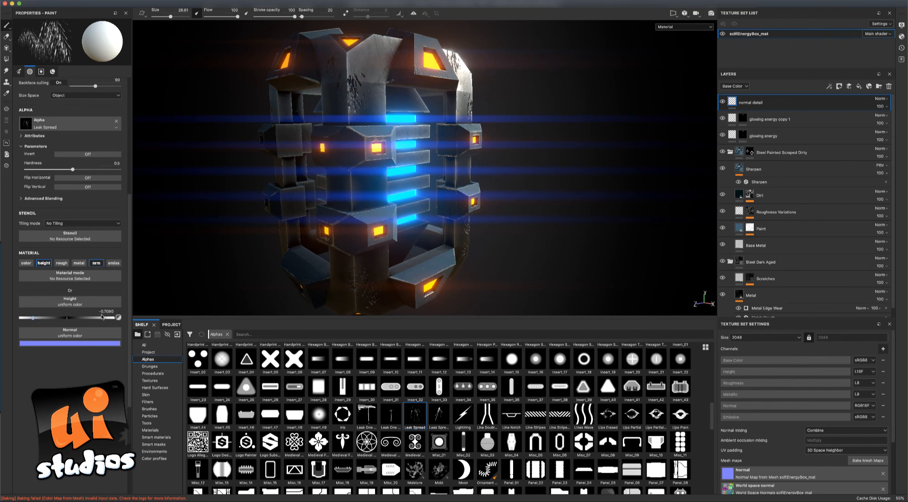
{"action": "left_click_drag", "start_coordinate": [543, 213], "coordinate": [498, 222], "text": "alt"}
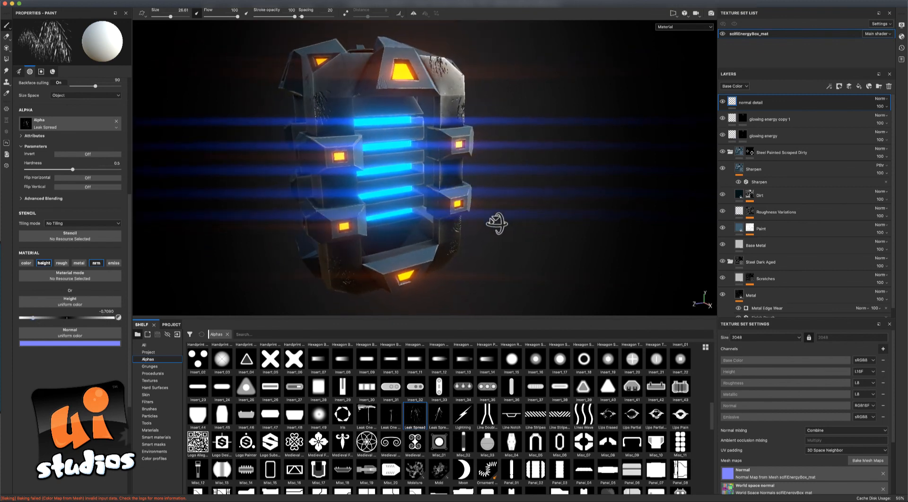
{"action": "left_click", "coordinate": [739, 87]}
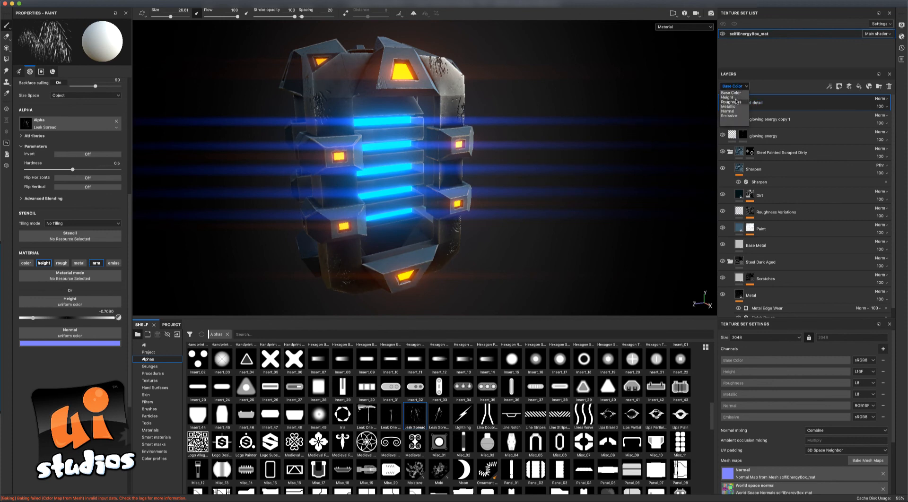
Show the Height channel and lower the normal detail layer's opacity to about a third.
{"action": "left_click", "coordinate": [734, 97]}
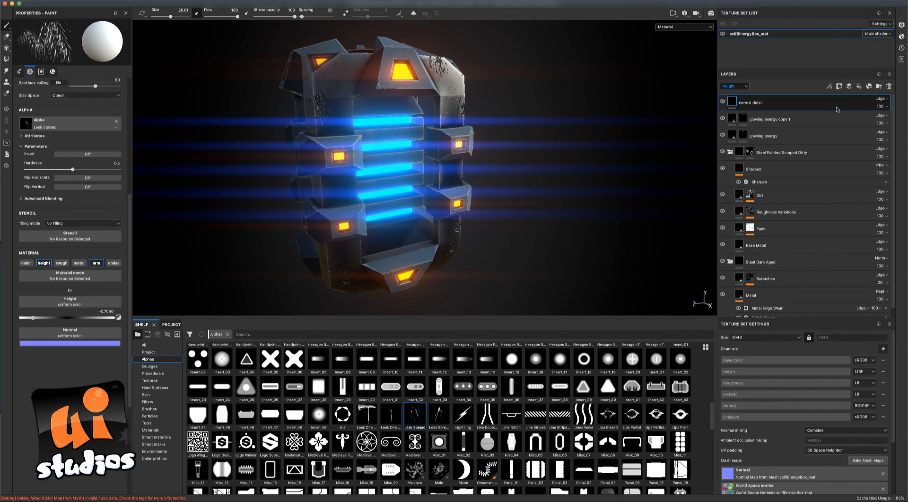
{"action": "left_click", "coordinate": [881, 106]}
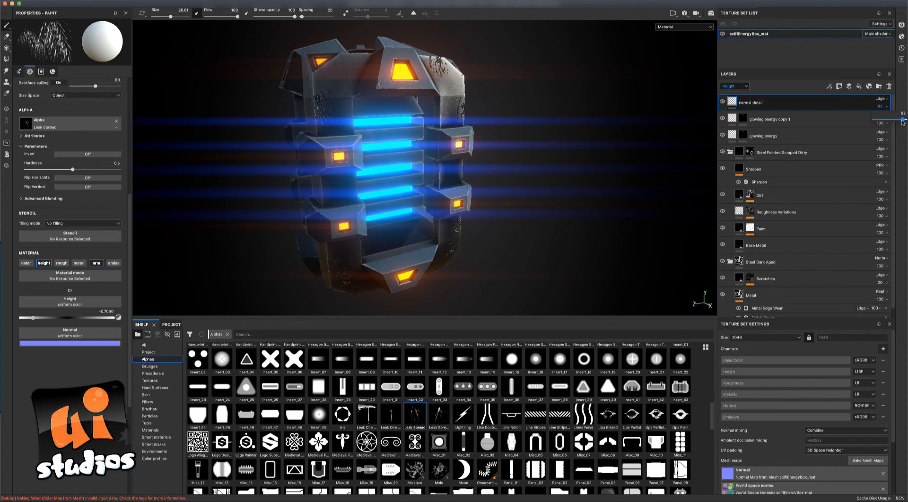
{"action": "left_click_drag", "start_coordinate": [903, 122], "coordinate": [880, 124]}
{"action": "left_click_drag", "start_coordinate": [589, 130], "coordinate": [512, 101], "text": "alt"}
{"action": "mouse_move", "coordinate": [554, 98]}
{"action": "left_mouse_down", "text": "alt"}
{"action": "mouse_move", "coordinate": [559, 128]}
{"action": "mouse_move", "coordinate": [583, 152]}
{"action": "mouse_move", "coordinate": [575, 217]}
{"action": "mouse_move", "coordinate": [584, 112]}
{"action": "mouse_move", "coordinate": [577, 175]}
{"action": "mouse_move", "coordinate": [562, 151]}
{"action": "left_mouse_up", "text": "alt"}
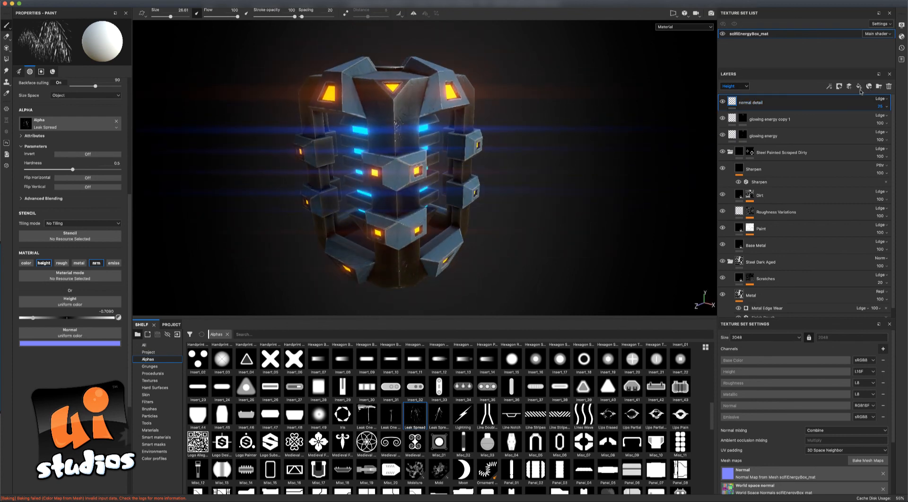
{"action": "left_click_drag", "start_coordinate": [603, 128], "coordinate": [597, 141], "text": "alt"}
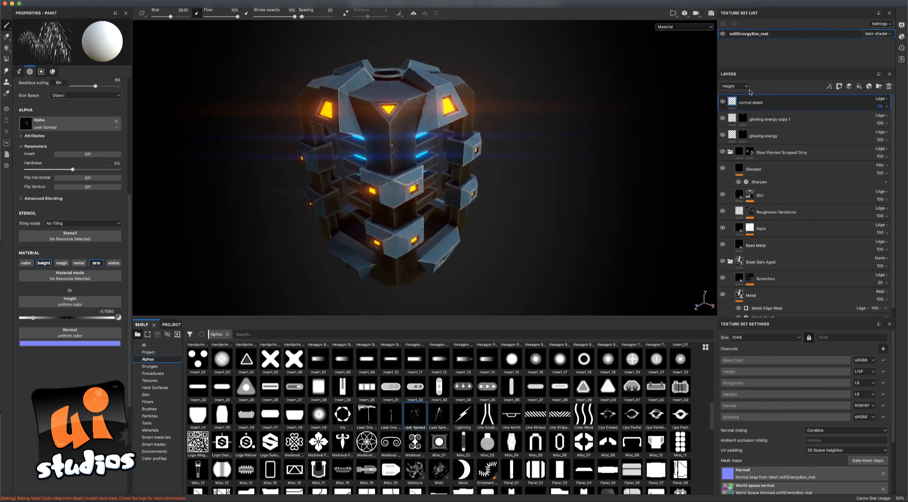
{"action": "left_click_drag", "start_coordinate": [634, 117], "coordinate": [581, 148], "text": "alt"}
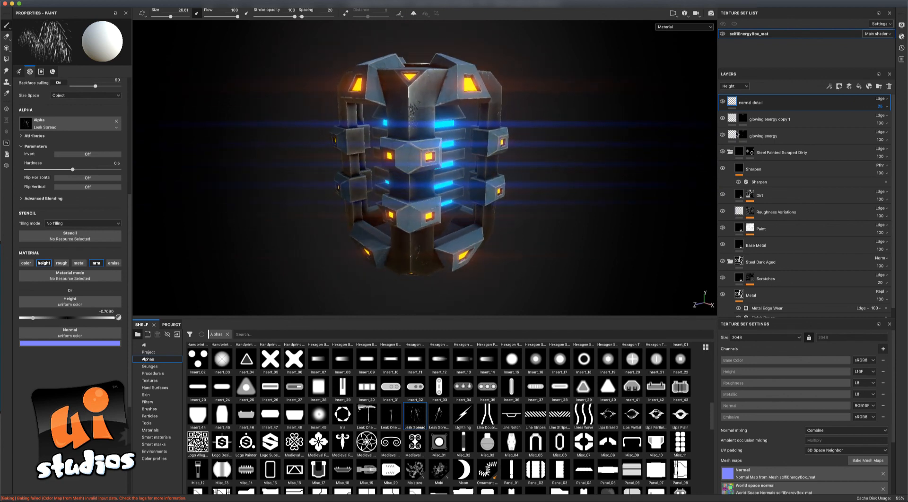
{"action": "left_click_drag", "start_coordinate": [568, 236], "coordinate": [558, 207], "text": "alt"}
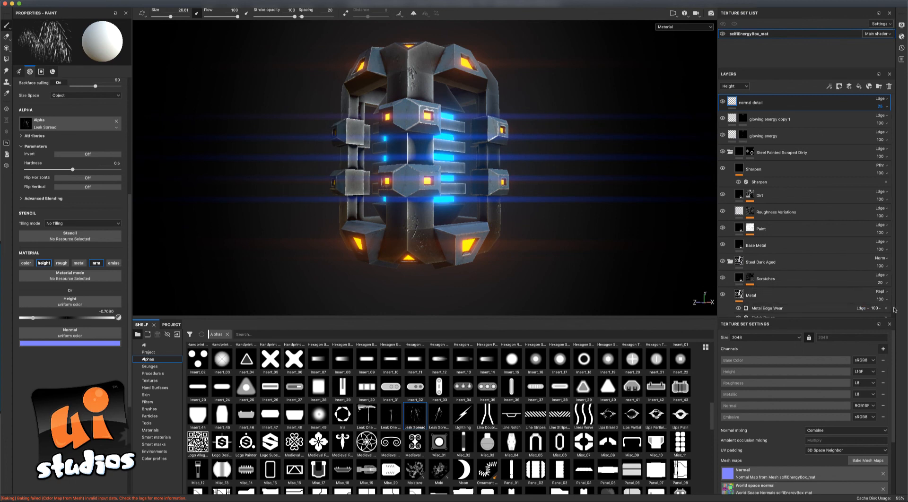
{"action": "scroll", "coordinate": [894, 310], "scroll_direction": "down", "scroll_amount": 1}
{"action": "left_click", "coordinate": [752, 287]}
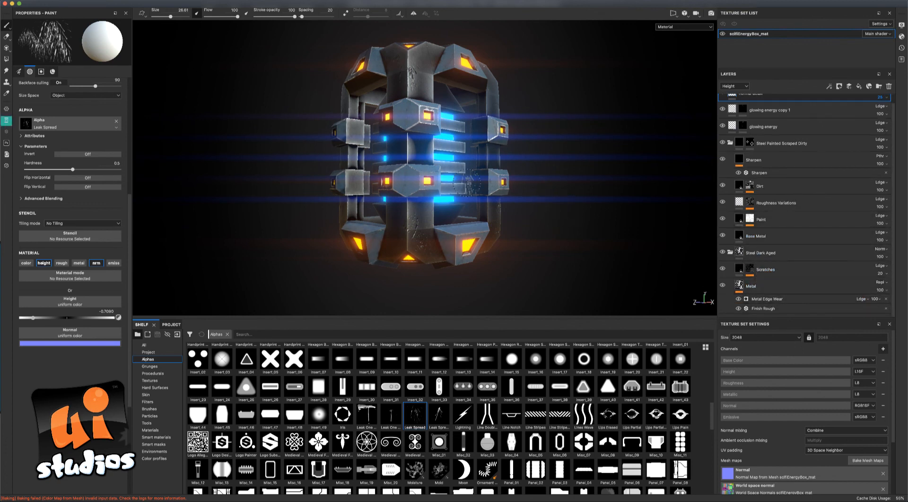
{"action": "left_click_drag", "start_coordinate": [574, 199], "coordinate": [558, 222], "text": "alt"}
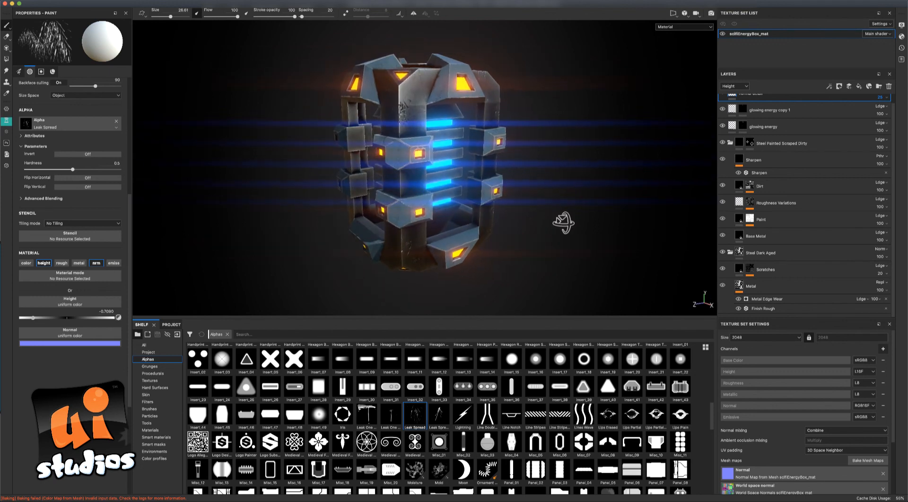
{"action": "mouse_move", "coordinate": [570, 151]}
{"action": "left_mouse_down", "text": "alt"}
{"action": "mouse_move", "coordinate": [579, 151]}
{"action": "mouse_move", "coordinate": [570, 180]}
{"action": "mouse_move", "coordinate": [584, 158]}
{"action": "mouse_move", "coordinate": [573, 118]}
{"action": "mouse_move", "coordinate": [579, 146]}
{"action": "mouse_move", "coordinate": [612, 162]}
{"action": "mouse_move", "coordinate": [614, 204]}
{"action": "mouse_move", "coordinate": [577, 223]}
{"action": "mouse_move", "coordinate": [596, 227]}
{"action": "mouse_move", "coordinate": [596, 166]}
{"action": "mouse_move", "coordinate": [583, 156]}
{"action": "mouse_move", "coordinate": [553, 198]}
{"action": "mouse_move", "coordinate": [608, 187]}
{"action": "mouse_move", "coordinate": [588, 197]}
{"action": "mouse_move", "coordinate": [582, 152]}
{"action": "mouse_move", "coordinate": [596, 126]}
{"action": "mouse_move", "coordinate": [573, 138]}
{"action": "mouse_move", "coordinate": [568, 161]}
{"action": "mouse_move", "coordinate": [552, 146]}
{"action": "mouse_move", "coordinate": [550, 125]}
{"action": "mouse_move", "coordinate": [606, 121]}
{"action": "mouse_move", "coordinate": [617, 153]}
{"action": "mouse_move", "coordinate": [550, 214]}
{"action": "mouse_move", "coordinate": [466, 199]}
{"action": "mouse_move", "coordinate": [569, 188]}
{"action": "mouse_move", "coordinate": [602, 198]}
{"action": "mouse_move", "coordinate": [600, 210]}
{"action": "mouse_move", "coordinate": [512, 204]}
{"action": "left_mouse_up", "text": "alt"}
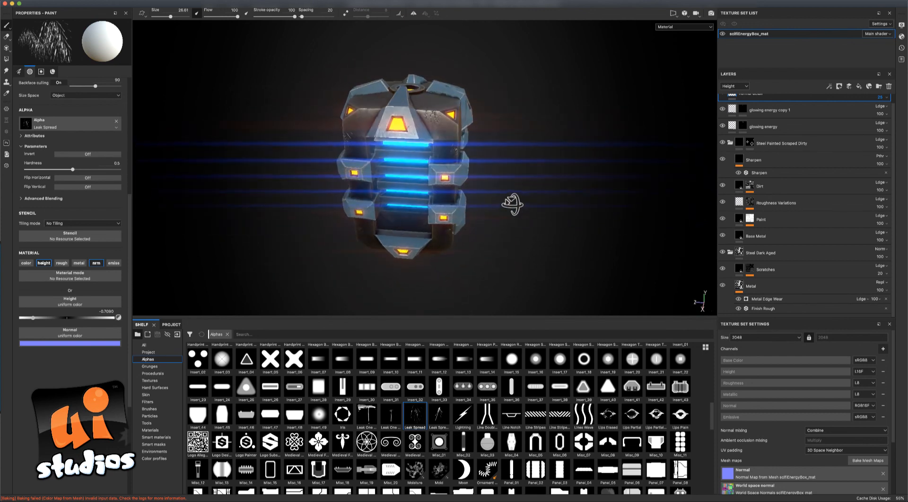
{"action": "left_click_drag", "start_coordinate": [509, 158], "coordinate": [491, 179], "text": "alt"}
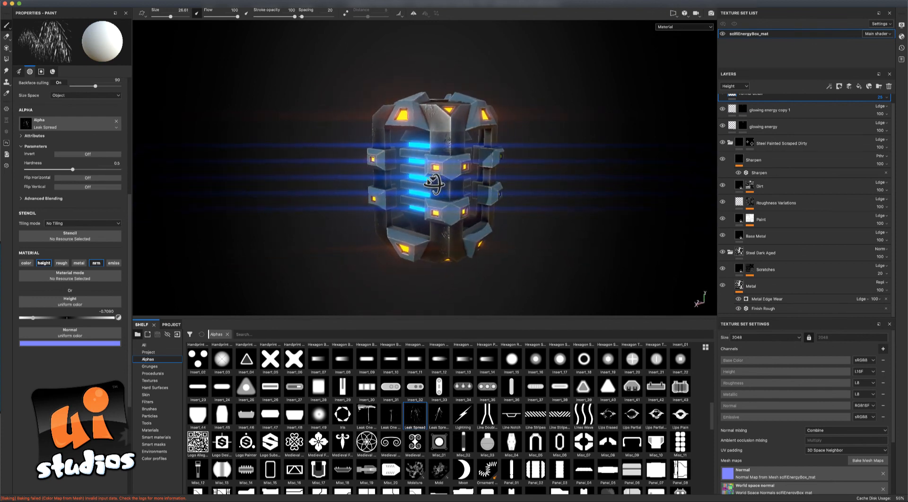